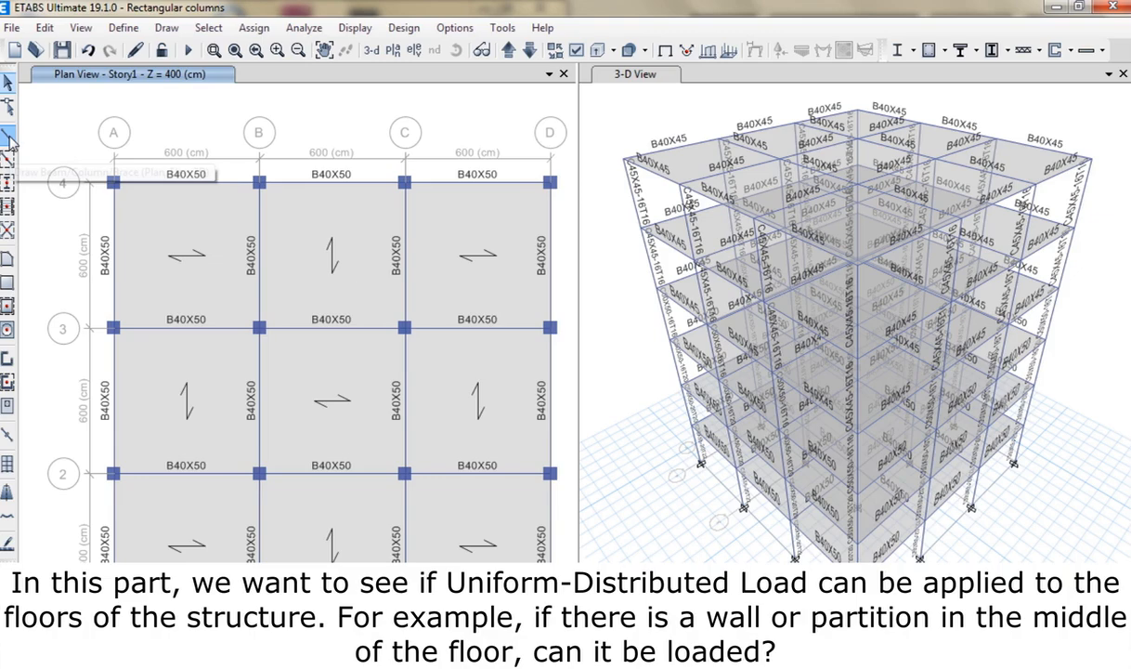
- Display the PERM span forces on the frames in the Story1 plan view, with joint loads and loading values shown
{"action": "left_click", "coordinate": [10, 142]}
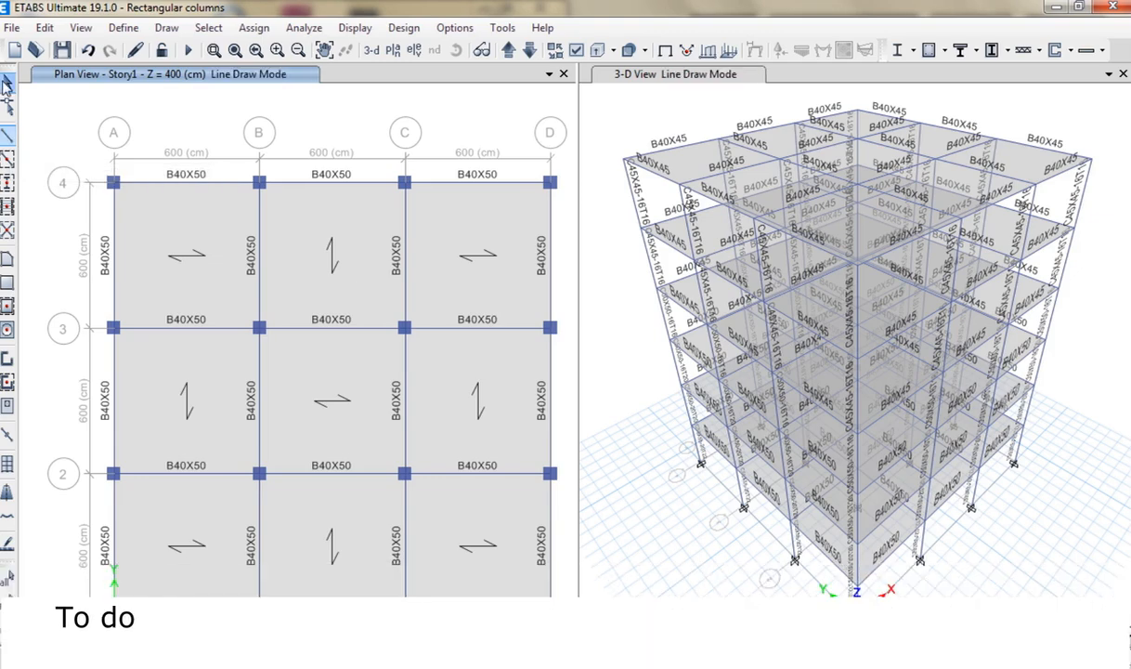
{"action": "left_click", "coordinate": [8, 85]}
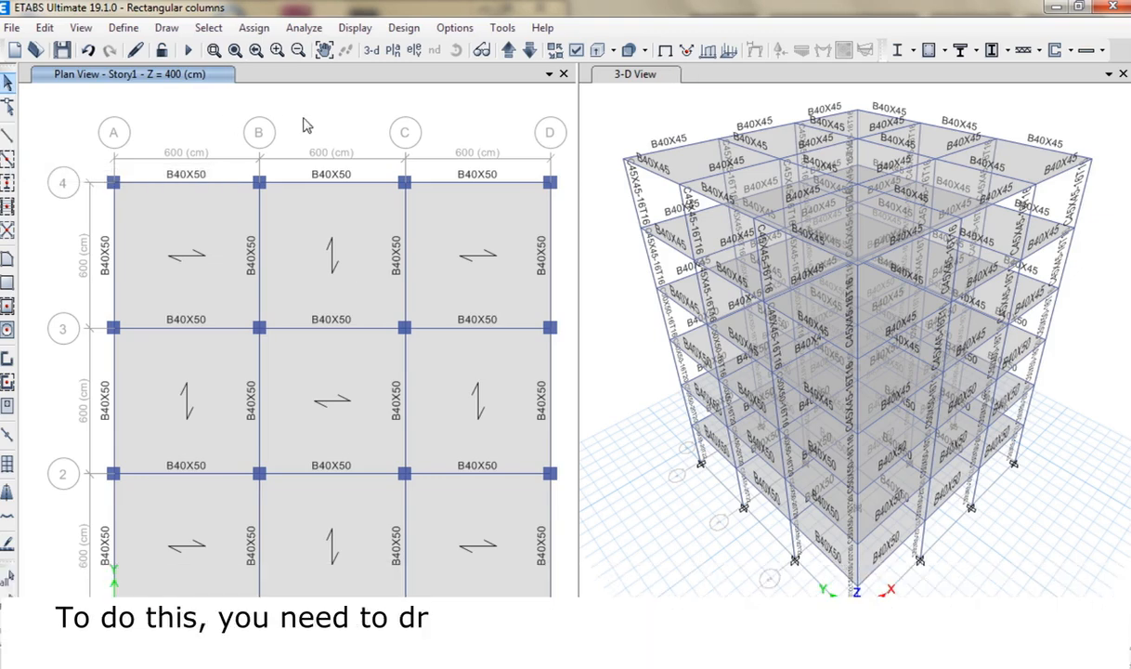
{"action": "left_click", "coordinate": [708, 51]}
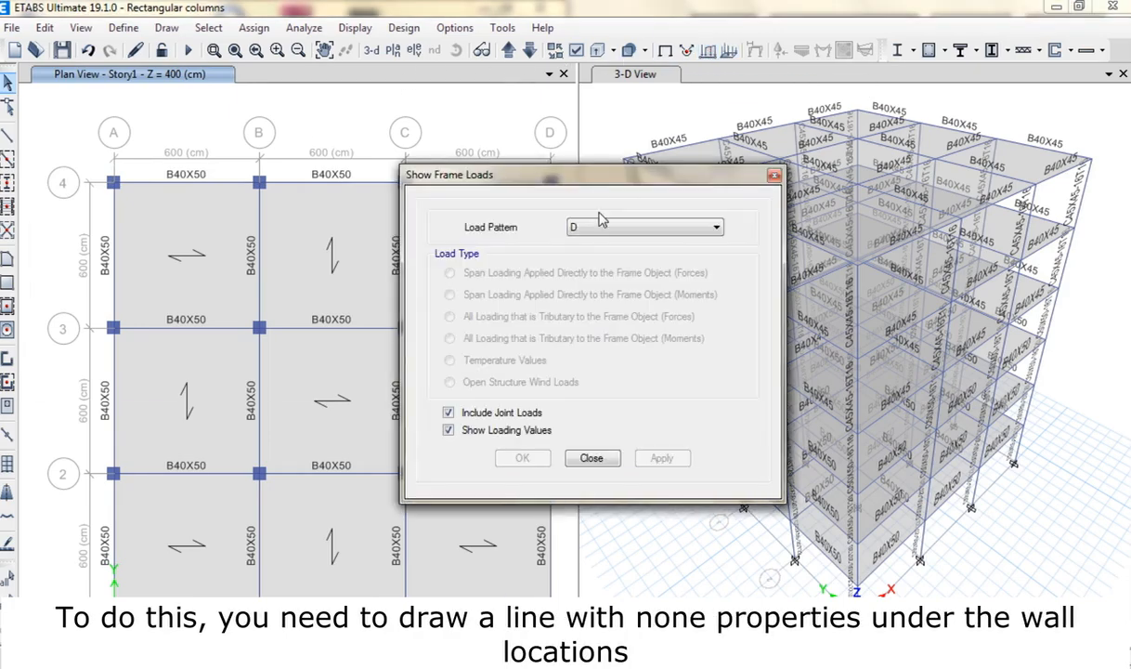
{"action": "left_click_drag", "start_coordinate": [567, 175], "coordinate": [691, 143]}
{"action": "left_click", "coordinate": [719, 195]}
{"action": "left_click", "coordinate": [722, 243]}
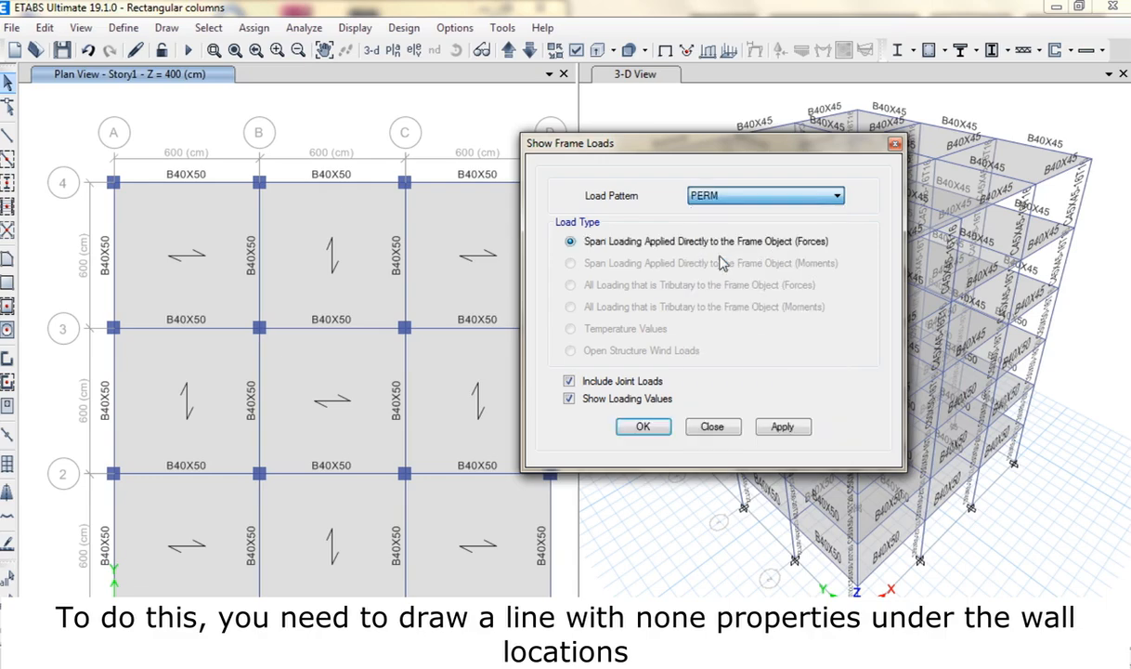
{"action": "left_click", "coordinate": [761, 426]}
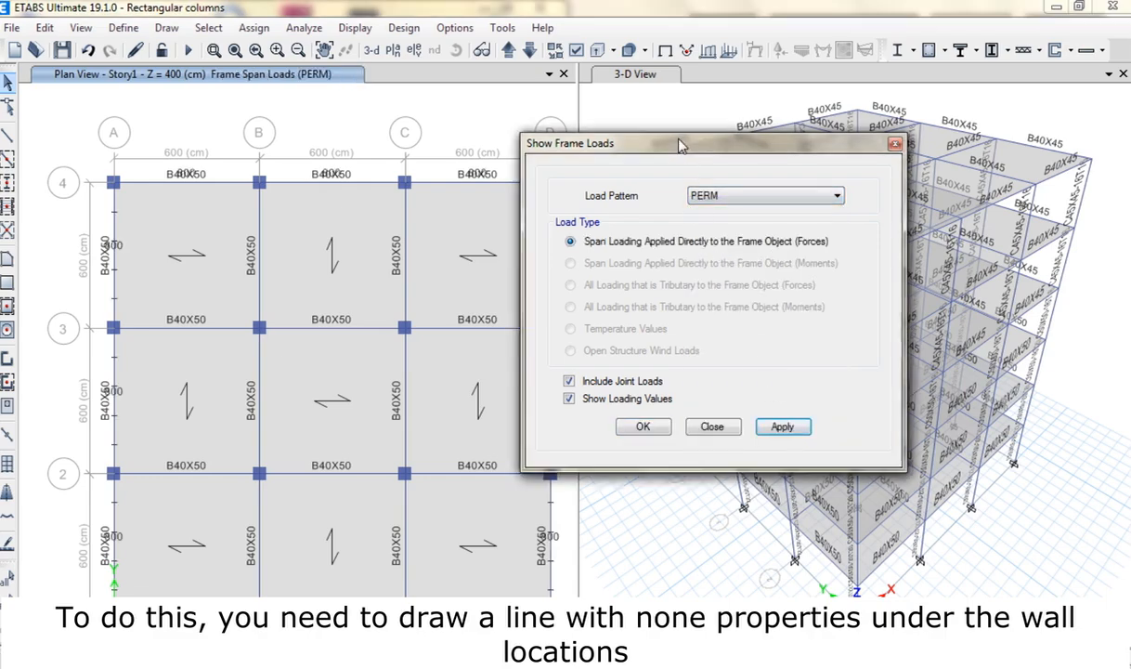
{"action": "left_click_drag", "start_coordinate": [678, 146], "coordinate": [926, 147]}
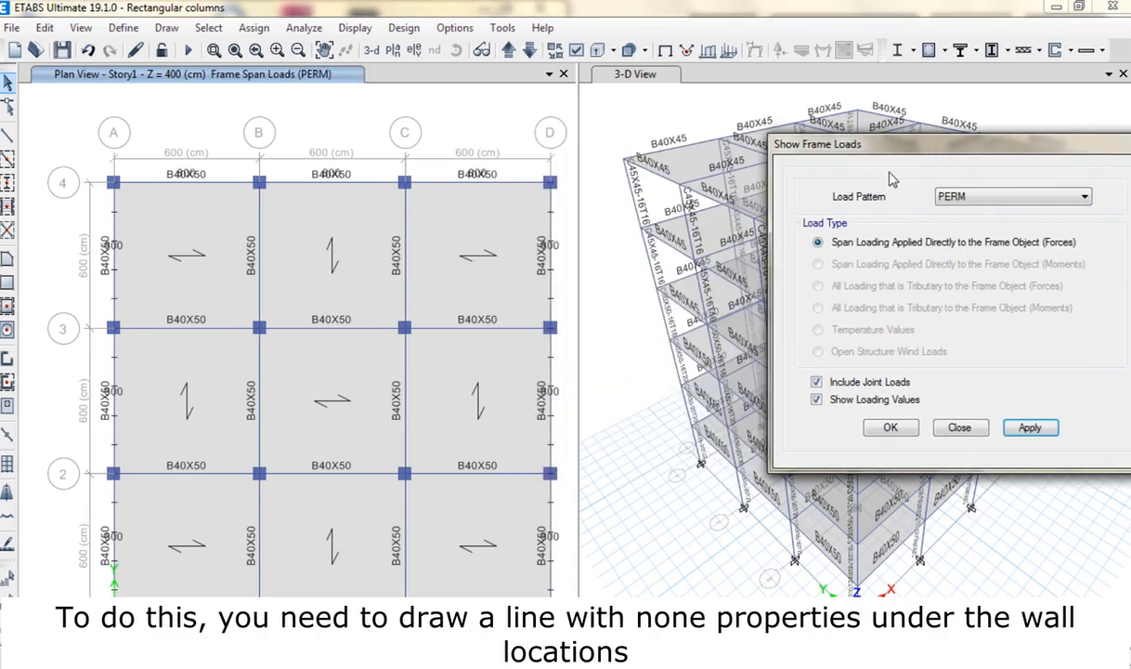
{"action": "left_click_drag", "start_coordinate": [887, 156], "coordinate": [783, 206]}
{"action": "left_click", "coordinate": [492, 144]}
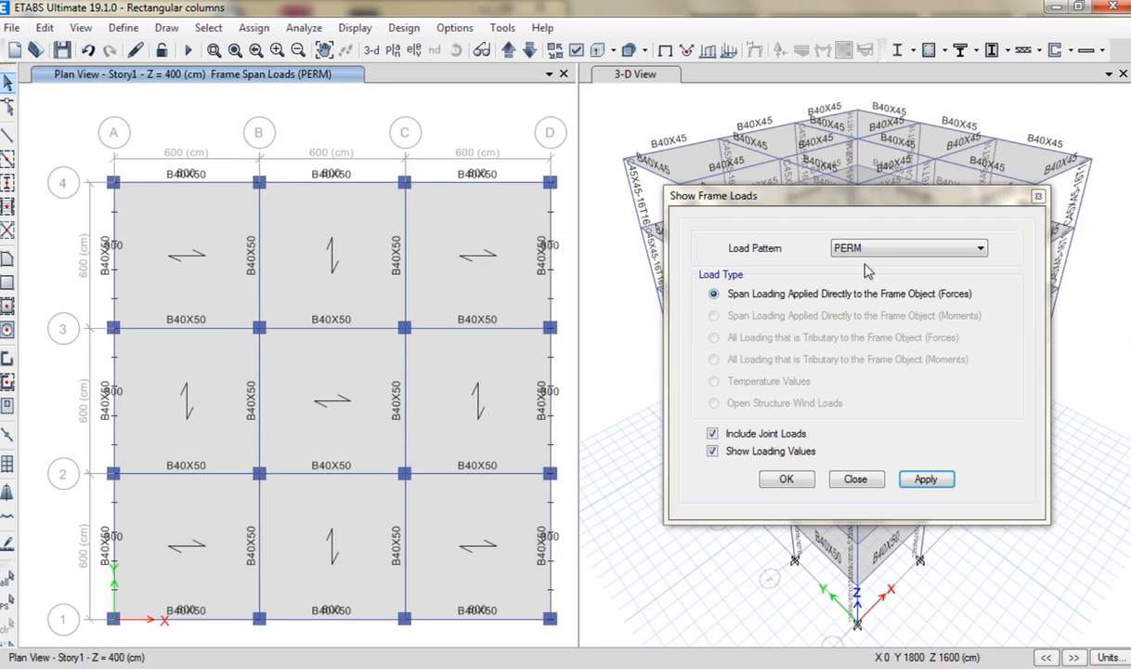
- Inspect the uniform force details assigned to the Story1 edge beam on grid line 4 between C and D
{"action": "right_click", "coordinate": [498, 183]}
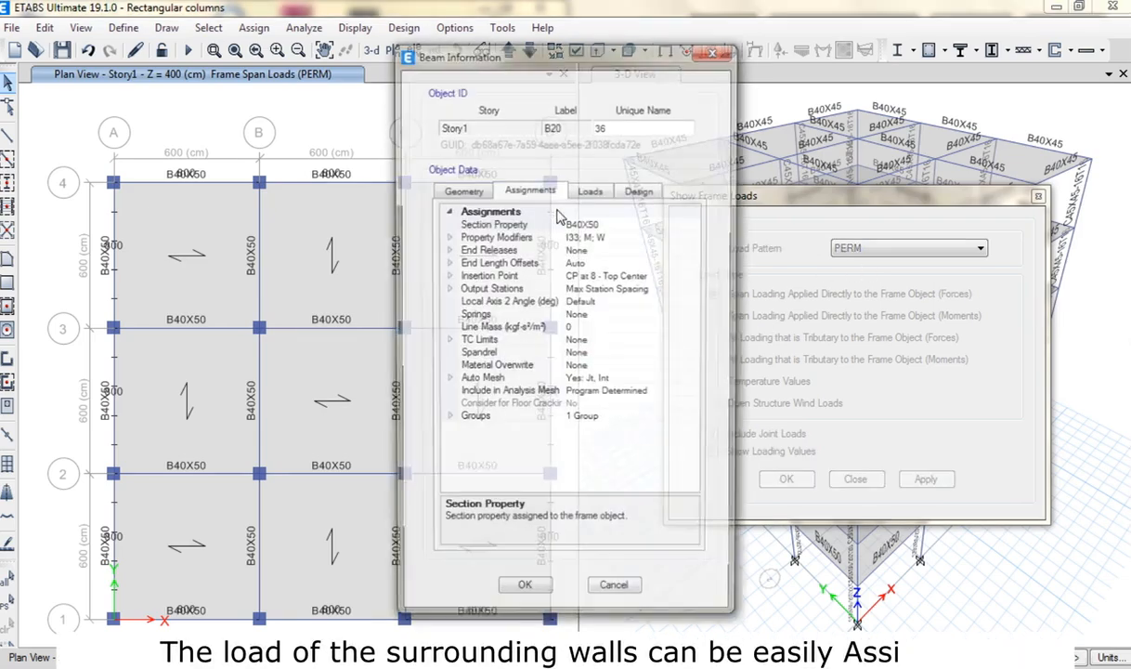
{"action": "left_click", "coordinate": [575, 190]}
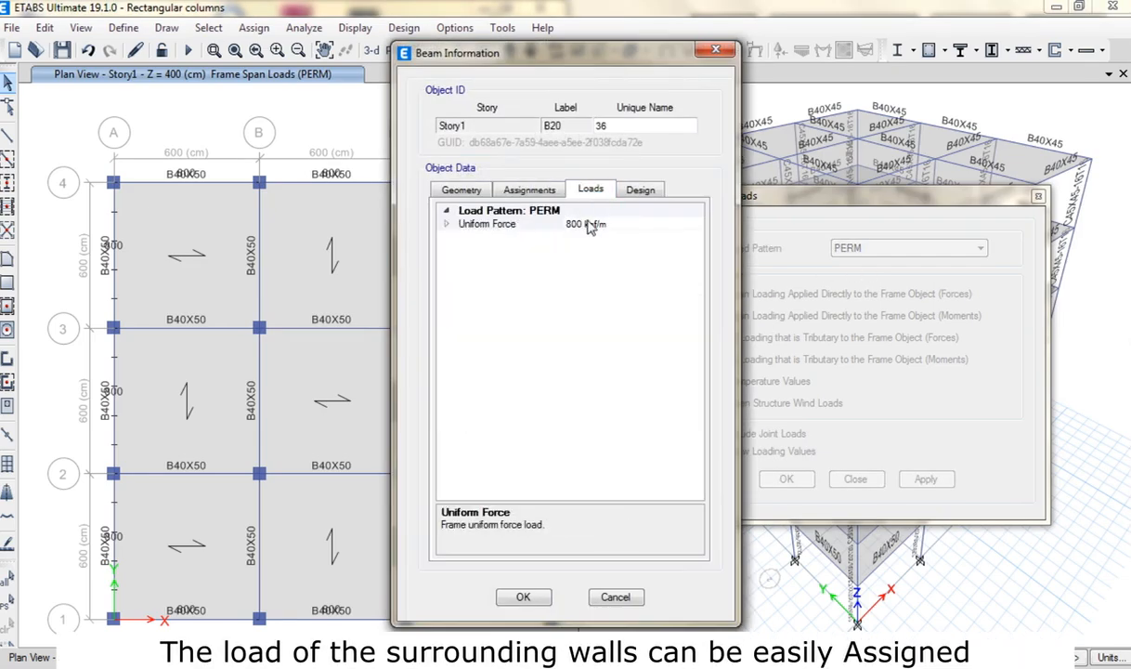
{"action": "left_click", "coordinate": [446, 224]}
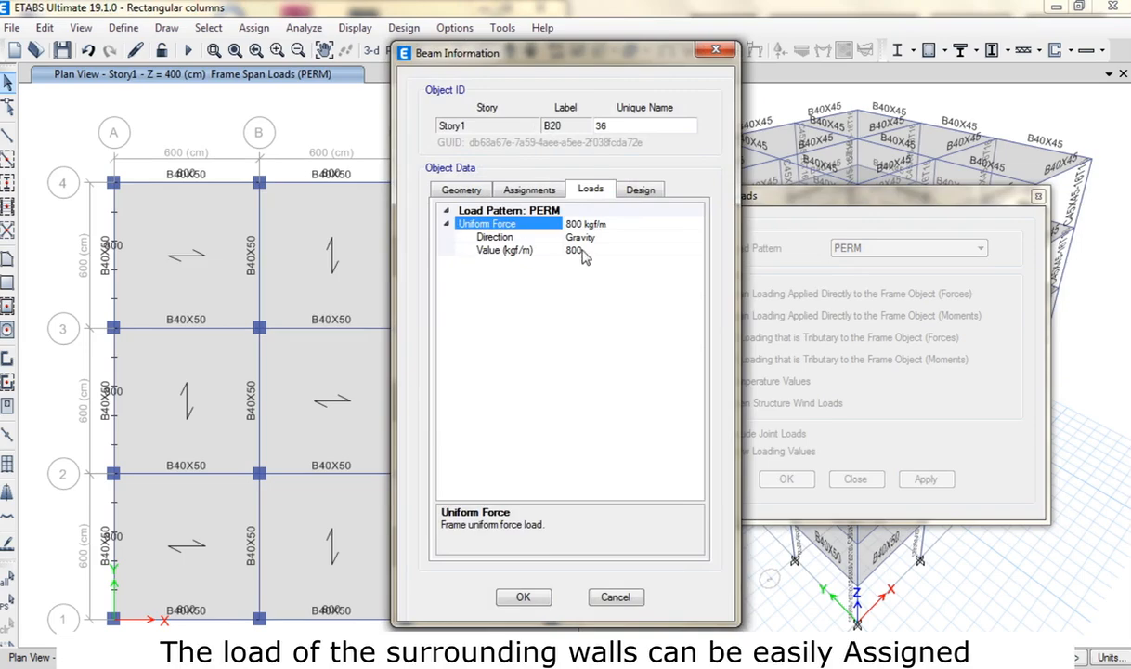
{"action": "left_click", "coordinate": [608, 597]}
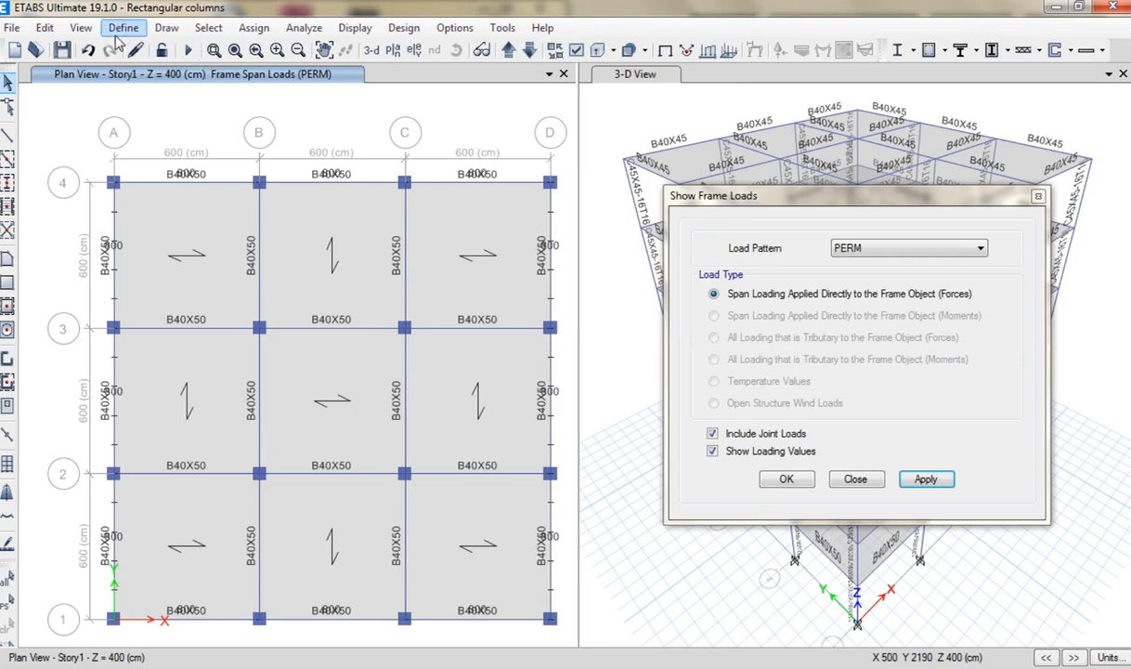
- Limit the building view to the story range from Story1 at the top down to Base
{"action": "left_click", "coordinate": [81, 28]}
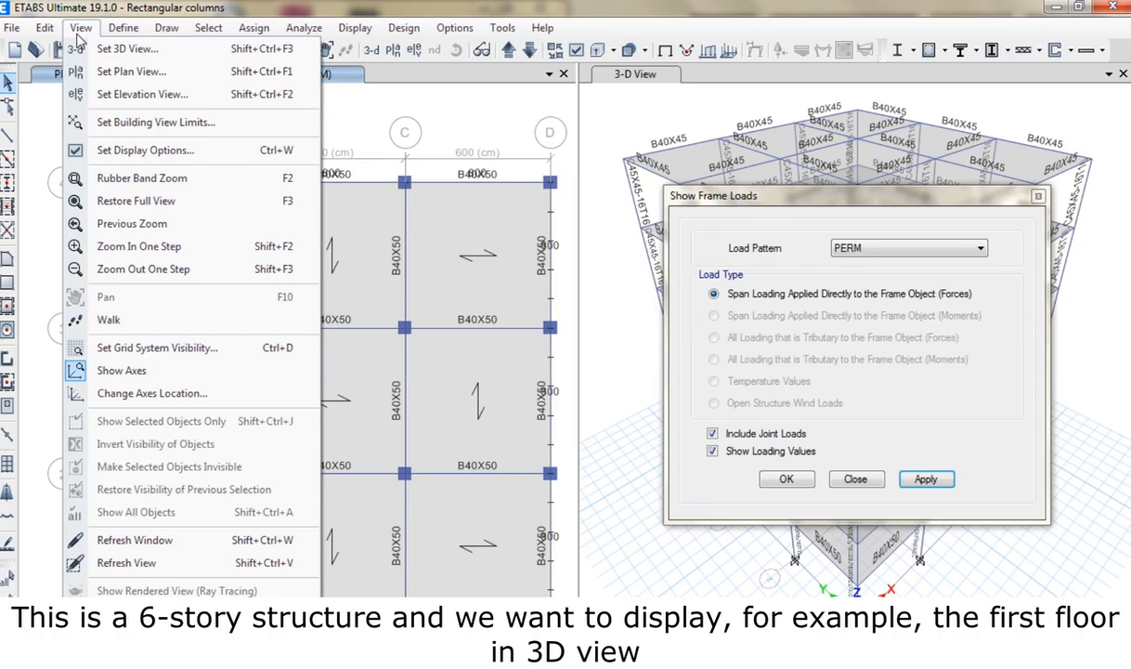
{"action": "left_click", "coordinate": [92, 121]}
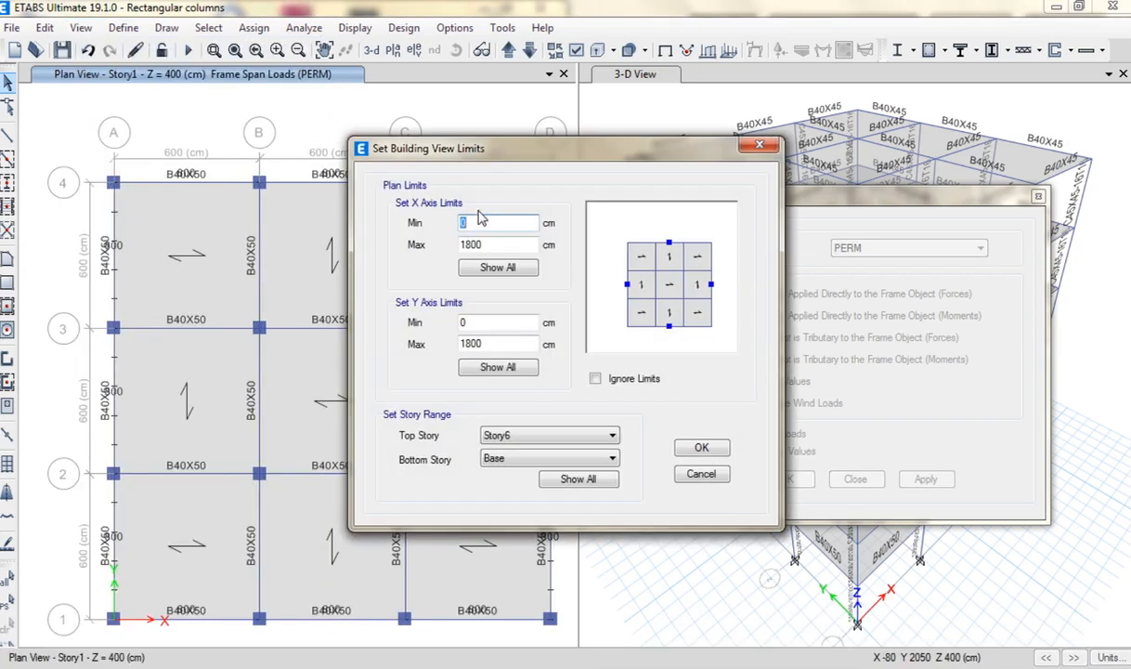
{"action": "key", "text": "Tab"}
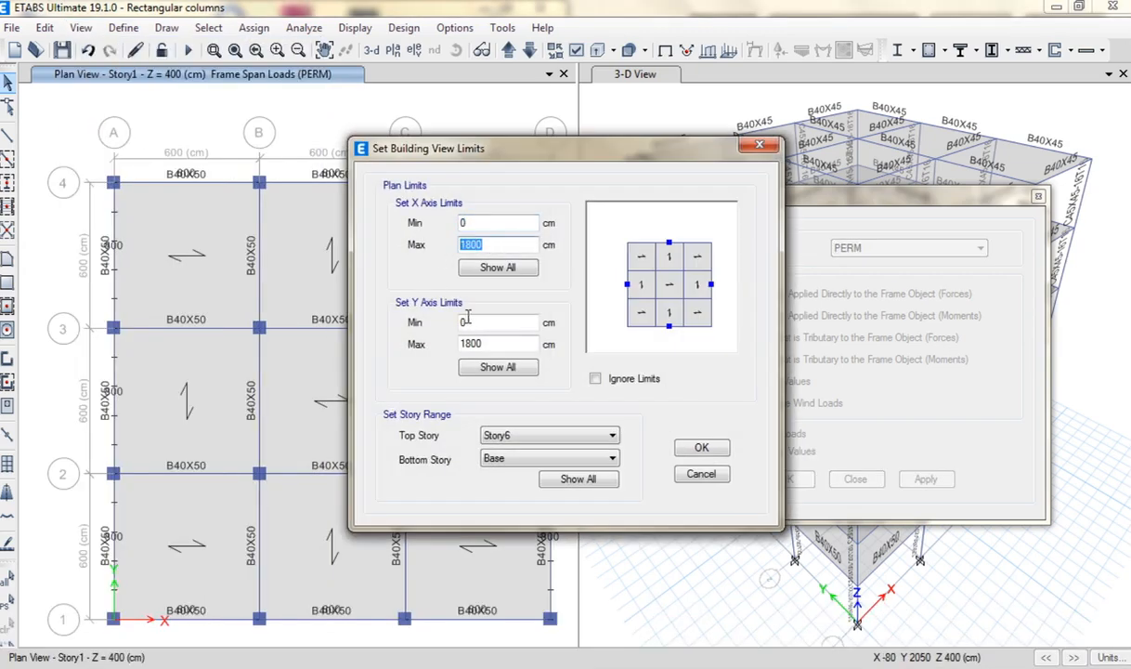
{"action": "key", "text": "Tab"}
{"action": "key", "text": "Tab"}
{"action": "key", "text": "Tab"}
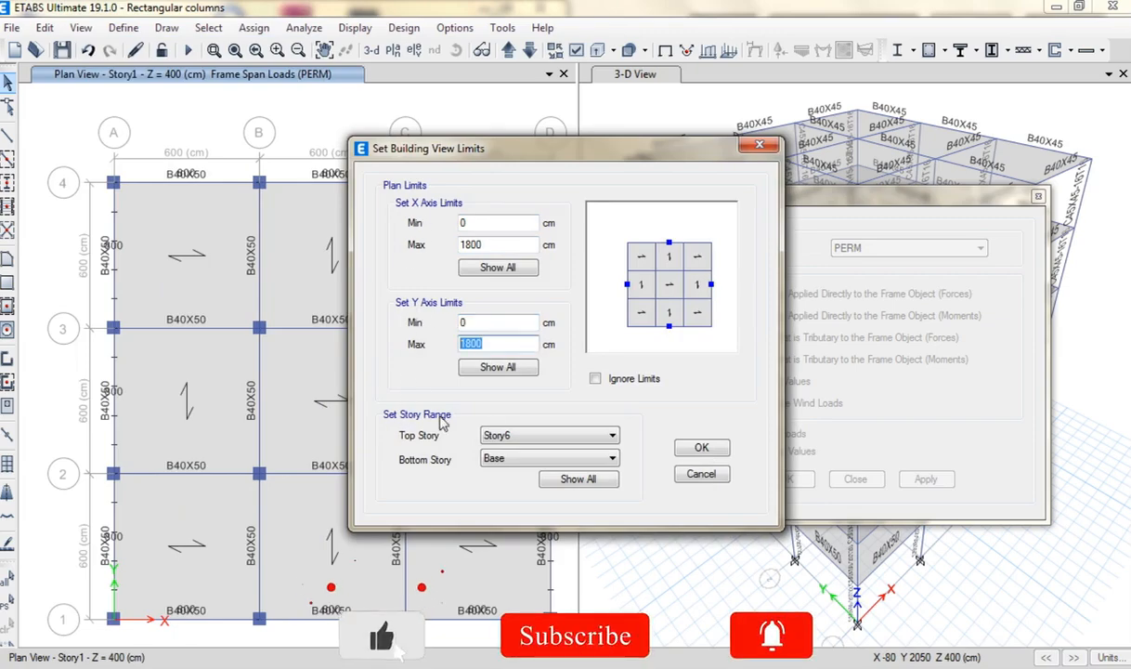
{"action": "left_click", "coordinate": [591, 435]}
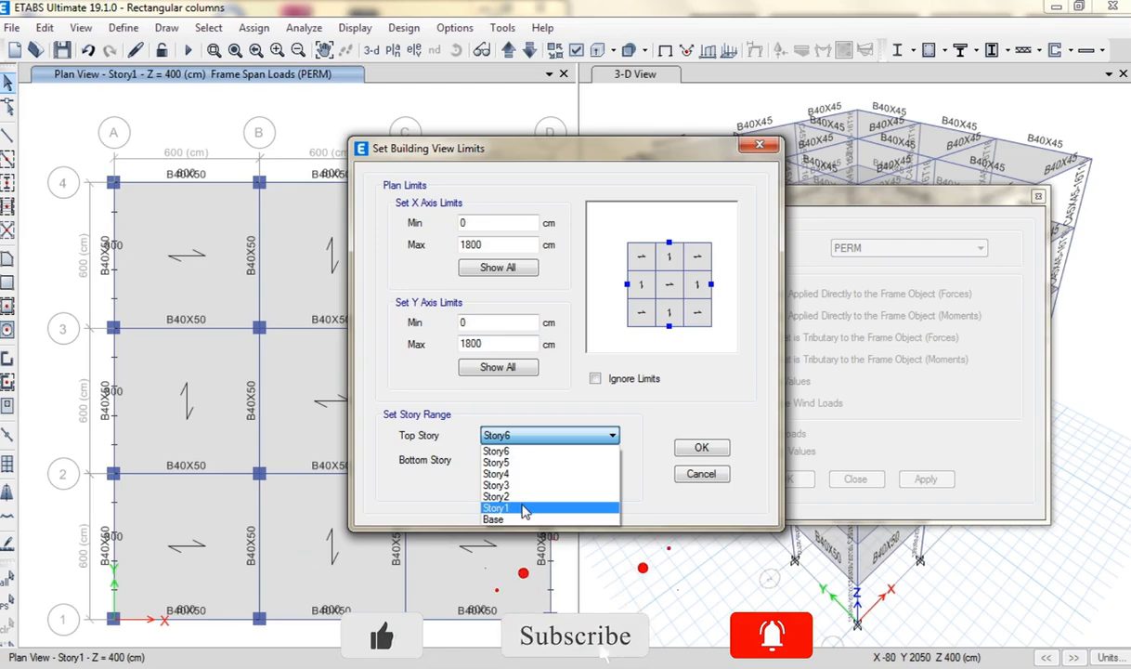
{"action": "left_click", "coordinate": [523, 509]}
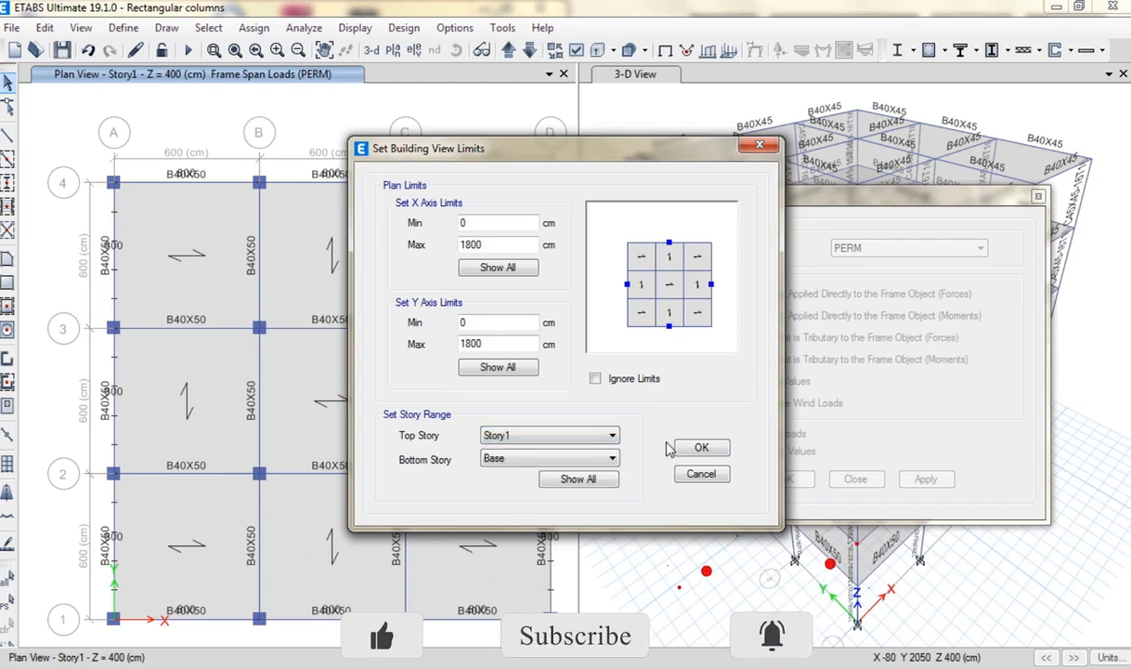
{"action": "left_click", "coordinate": [694, 448]}
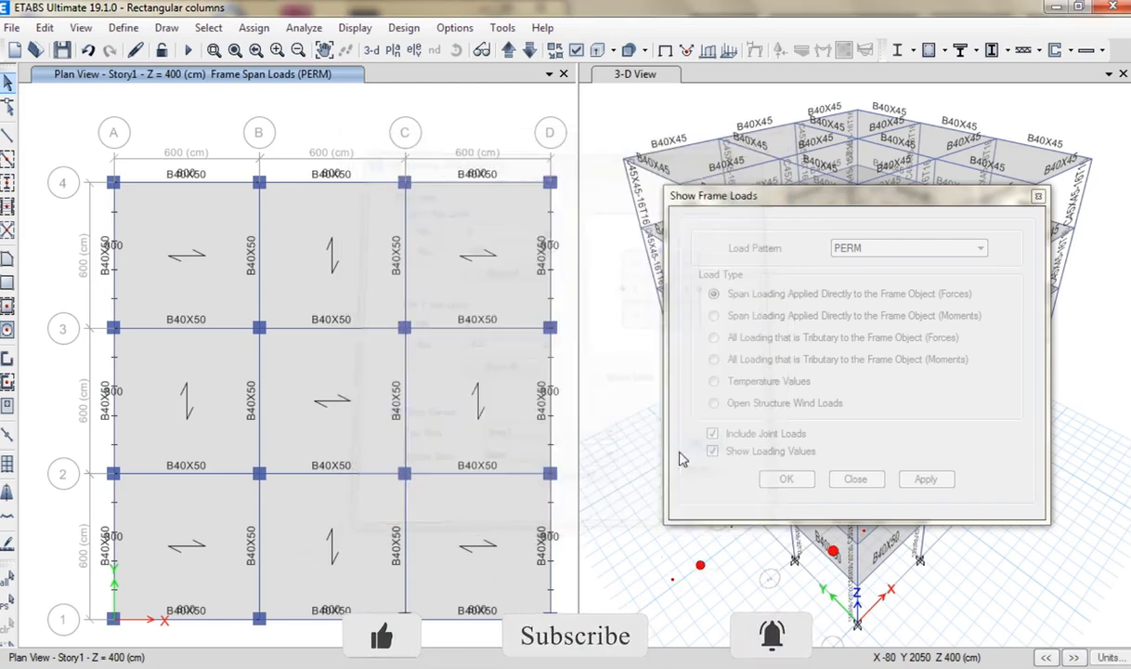
- Switch the plan window to a 3D view and rotate it to show the loaded first floor from above
{"action": "left_click", "coordinate": [370, 51]}
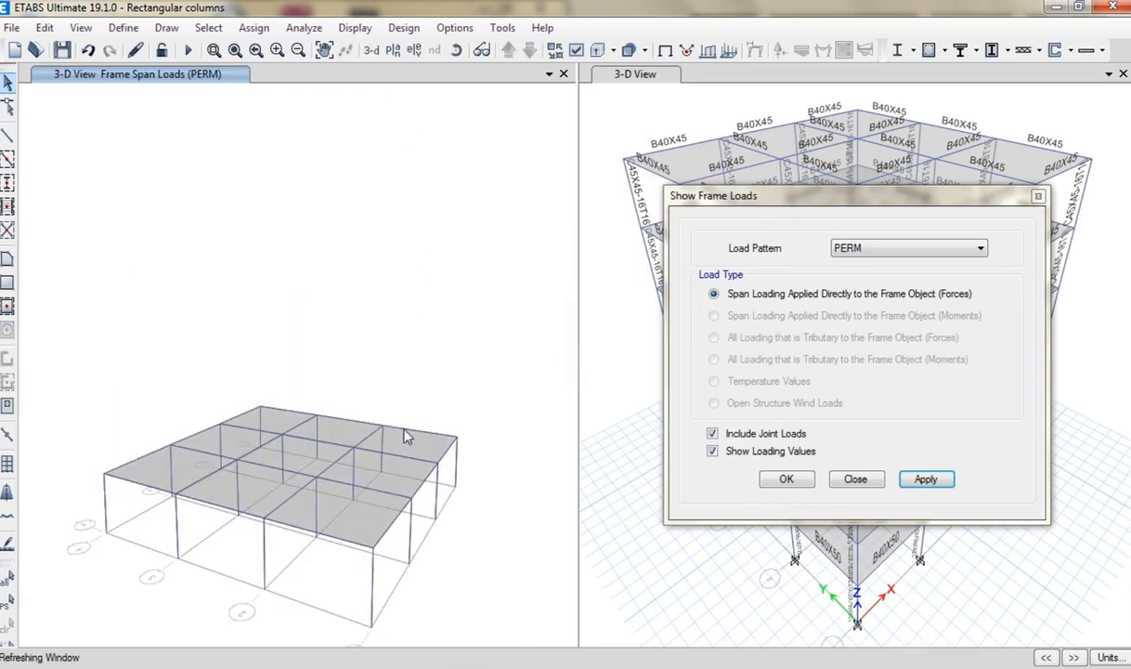
{"action": "left_click_drag", "start_coordinate": [883, 208], "coordinate": [859, 305]}
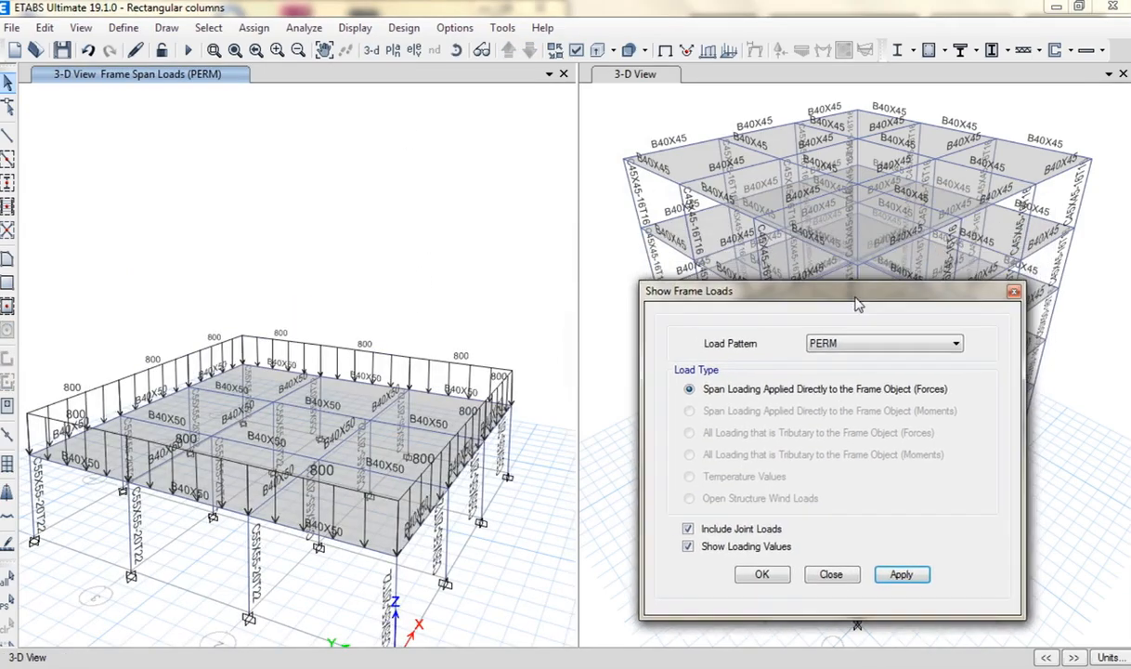
{"action": "middle_click_drag", "start_coordinate": [460, 277], "coordinate": [489, 200]}
{"action": "right_click_drag", "start_coordinate": [449, 310], "coordinate": [409, 355], "text": "ctrl"}
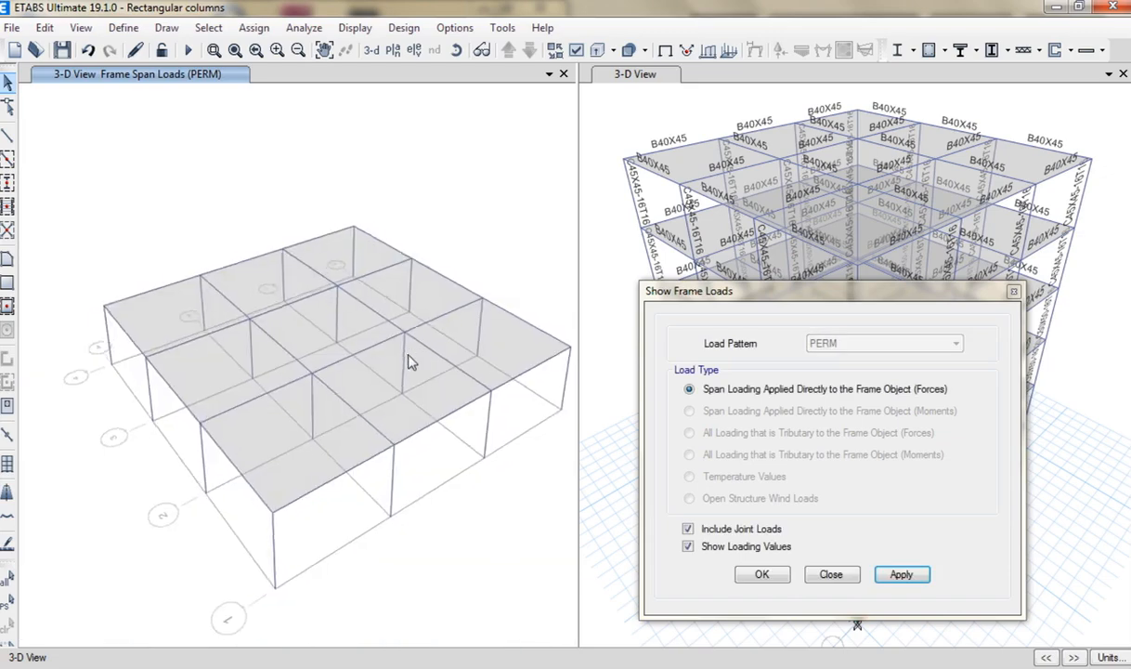
- Hide the frame section labels in the 3D view that shows the PERM loads
{"action": "left_click", "coordinate": [576, 49]}
{"action": "left_click", "coordinate": [524, 58]}
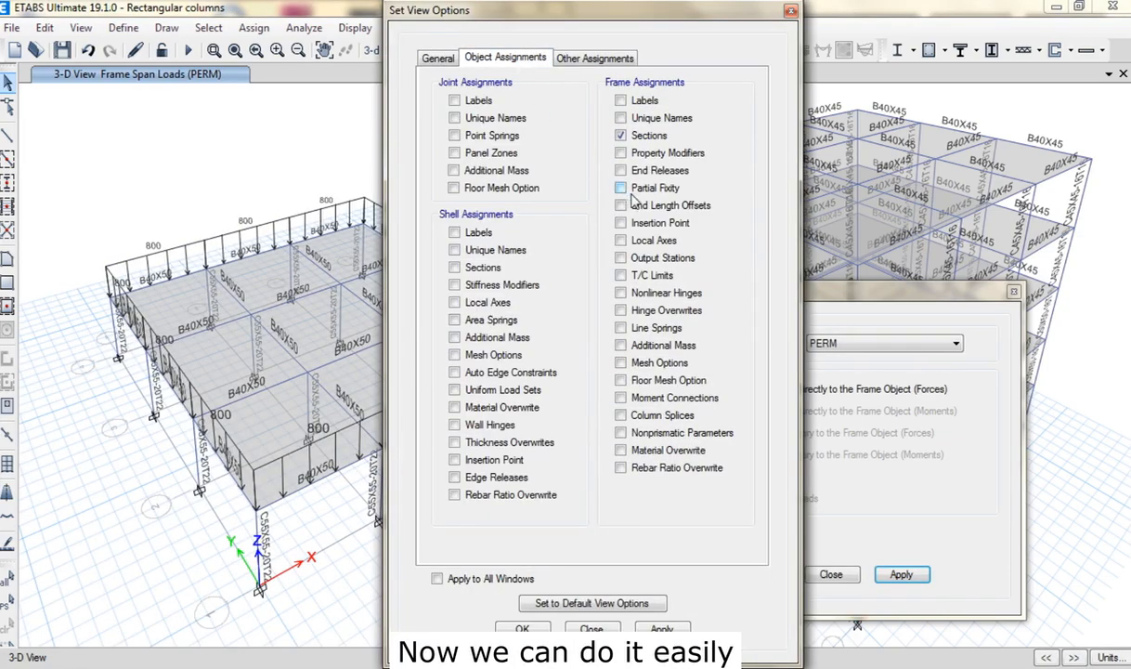
{"action": "left_click", "coordinate": [638, 137]}
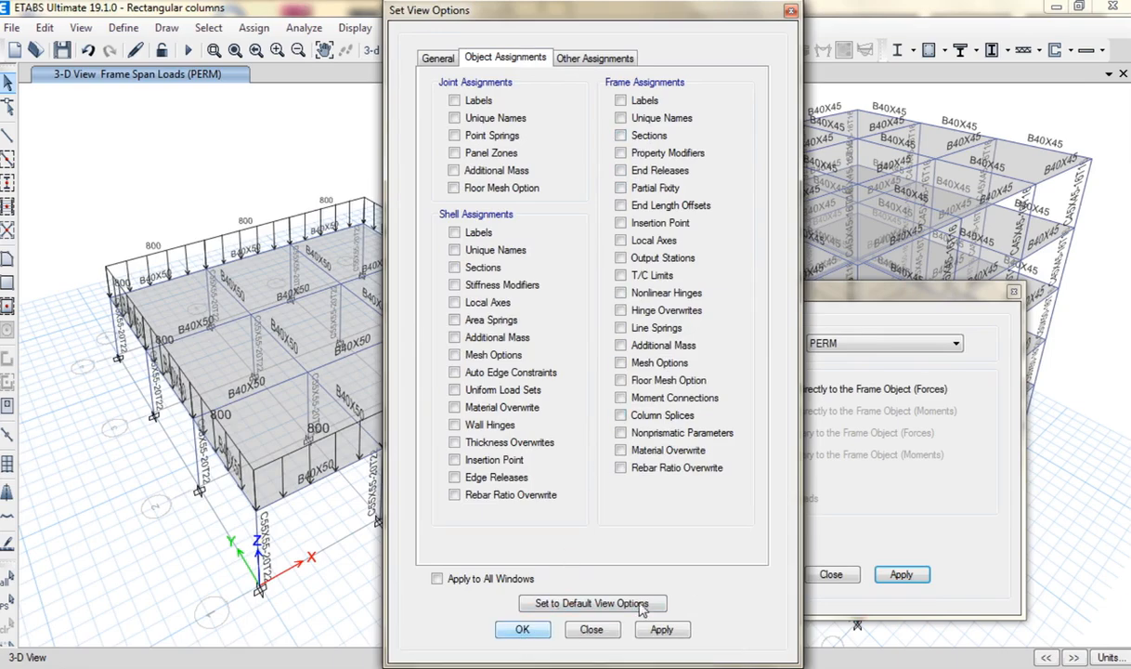
{"action": "left_click", "coordinate": [662, 629]}
{"action": "left_click", "coordinate": [545, 631]}
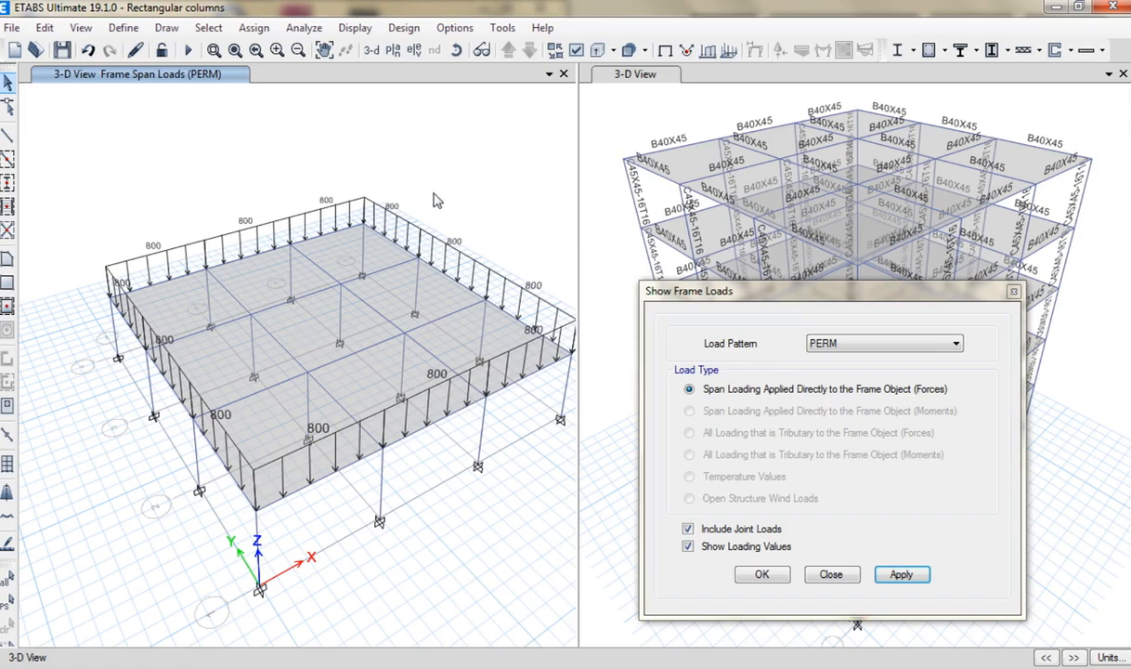
{"action": "mouse_move", "coordinate": [436, 199]}
{"action": "middle_mouse_down", "text": "shift"}
{"action": "mouse_move", "coordinate": [435, 273]}
{"action": "mouse_move", "coordinate": [385, 253]}
{"action": "middle_mouse_up", "text": "shift"}
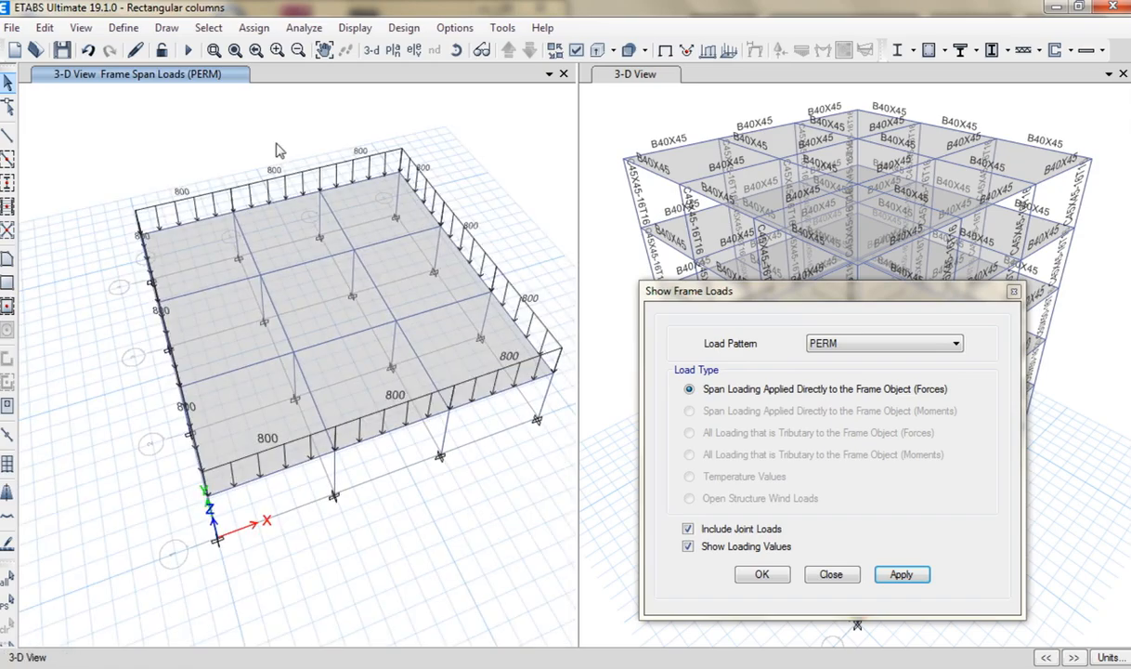
- Set the full-building 3D window to the Story1 plan view
{"action": "left_click", "coordinate": [391, 49]}
{"action": "left_click", "coordinate": [588, 523]}
{"action": "left_click_drag", "start_coordinate": [692, 290], "coordinate": [556, 383]}
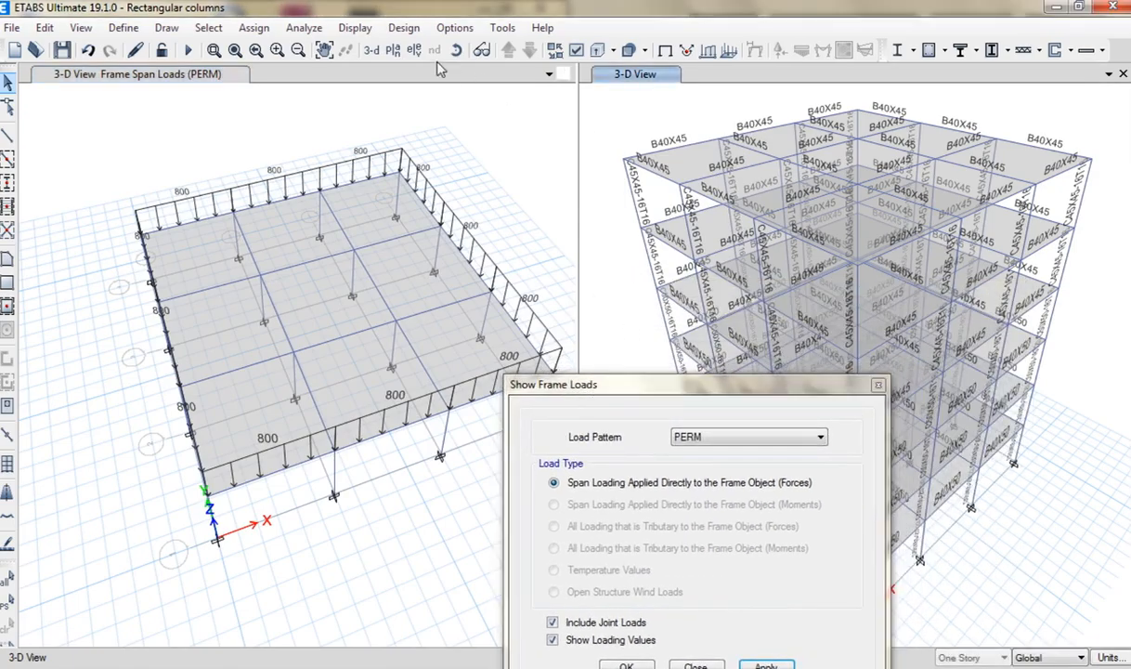
{"action": "left_click", "coordinate": [393, 50]}
{"action": "left_click", "coordinate": [502, 325]}
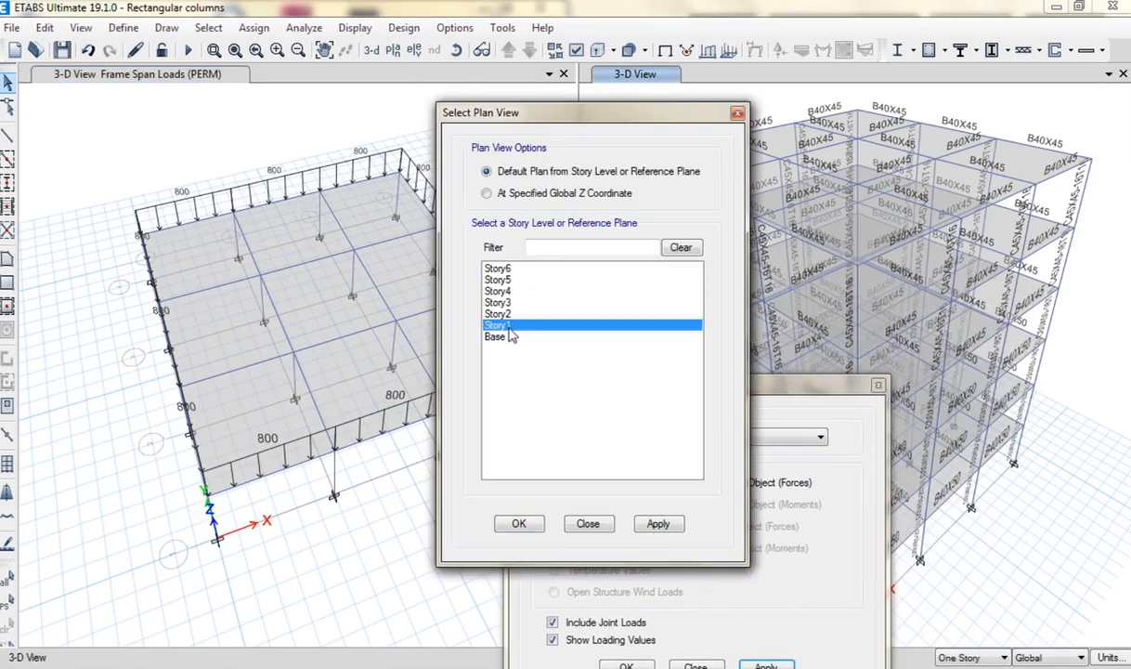
{"action": "left_click", "coordinate": [510, 531]}
{"action": "left_click_drag", "start_coordinate": [808, 609], "coordinate": [373, 357]}
- Hide the frame section labels in the Story1 plan view and close the frame loads settings
{"action": "left_click", "coordinate": [575, 50]}
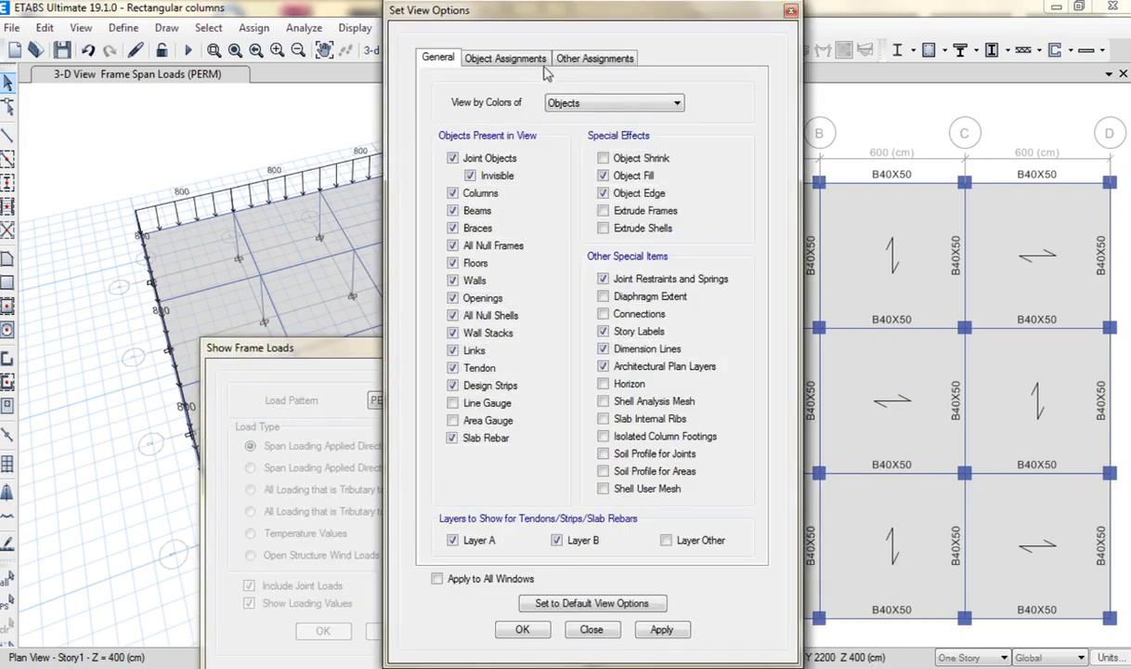
{"action": "left_click", "coordinate": [506, 57]}
{"action": "left_click", "coordinate": [661, 629]}
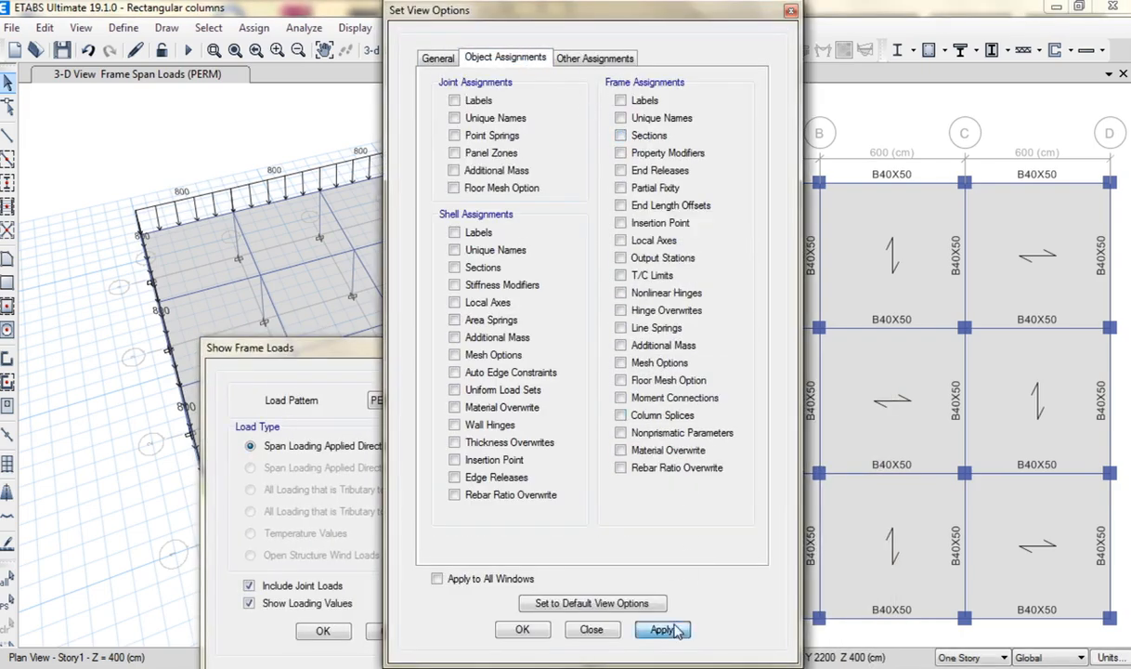
{"action": "left_click", "coordinate": [522, 628]}
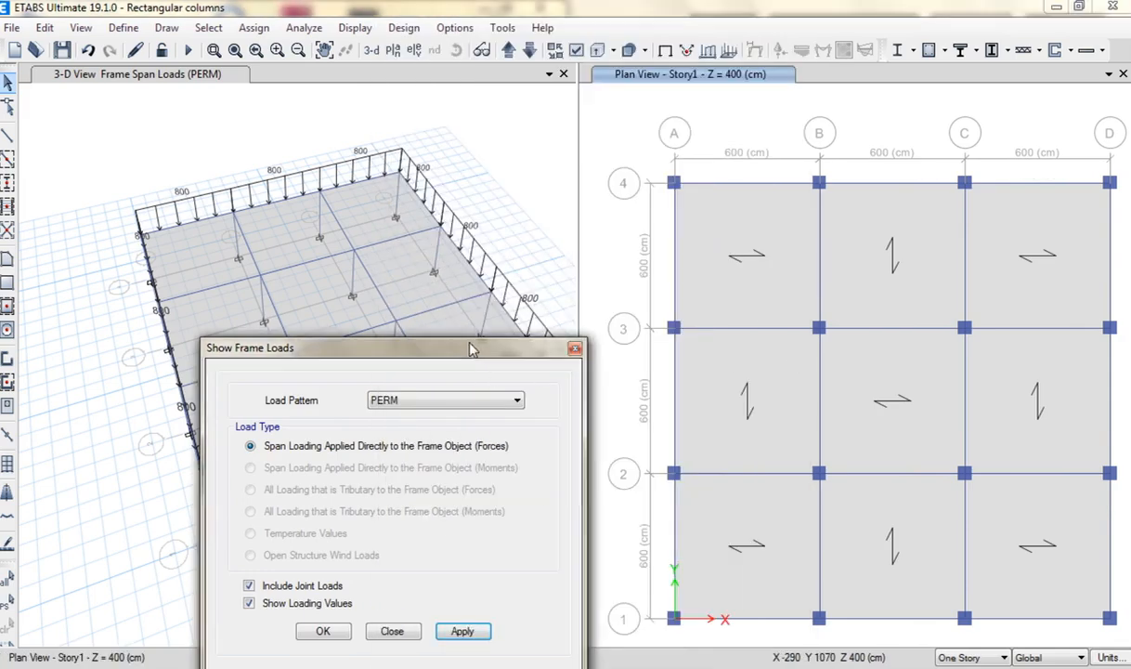
{"action": "left_click_drag", "start_coordinate": [463, 347], "coordinate": [402, 224]}
{"action": "left_click", "coordinate": [519, 222]}
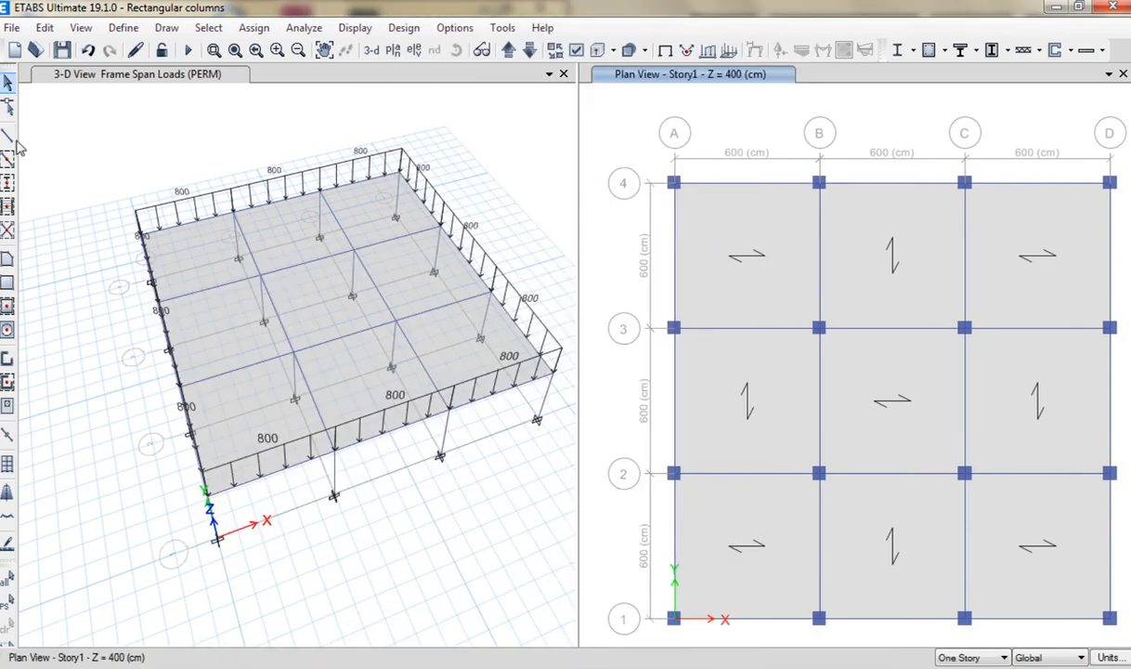
- Start drawing frame lines in the Story1 plan with the section property set to None
{"action": "left_click", "coordinate": [8, 137]}
{"action": "left_click_drag", "start_coordinate": [719, 171], "coordinate": [488, 168]}
{"action": "left_click", "coordinate": [731, 208]}
{"action": "left_click", "coordinate": [765, 194]}
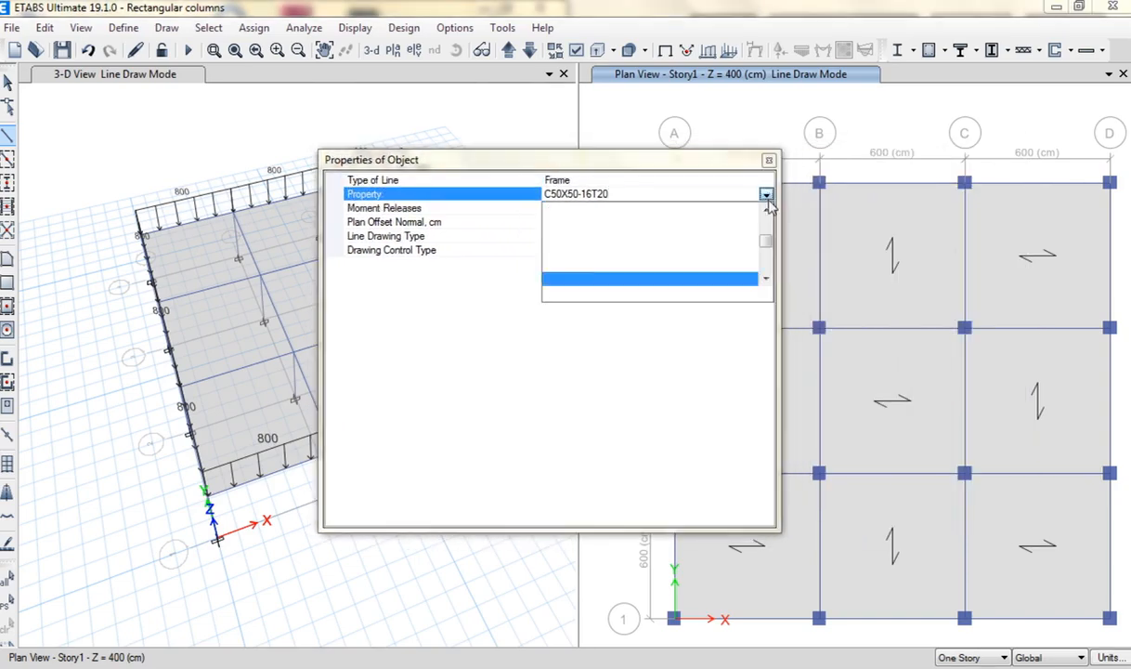
{"action": "left_click", "coordinate": [765, 194]}
{"action": "scroll", "coordinate": [733, 269], "scroll_direction": "down", "scroll_amount": 3}
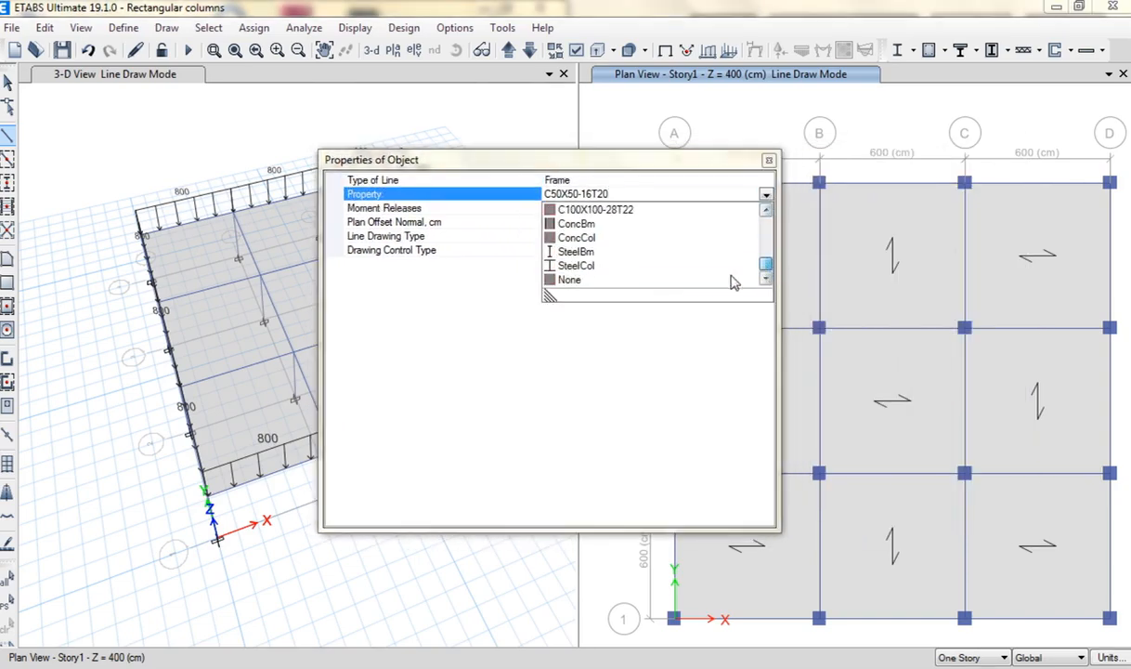
{"action": "left_click", "coordinate": [563, 284]}
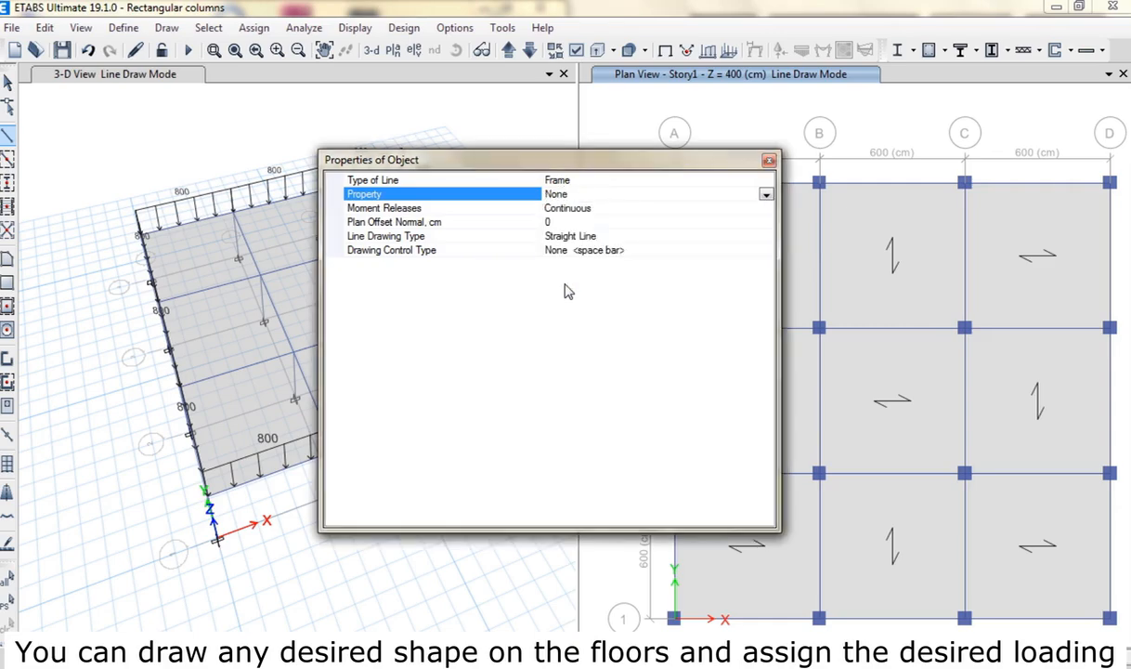
{"action": "left_click_drag", "start_coordinate": [574, 191], "coordinate": [527, 197]}
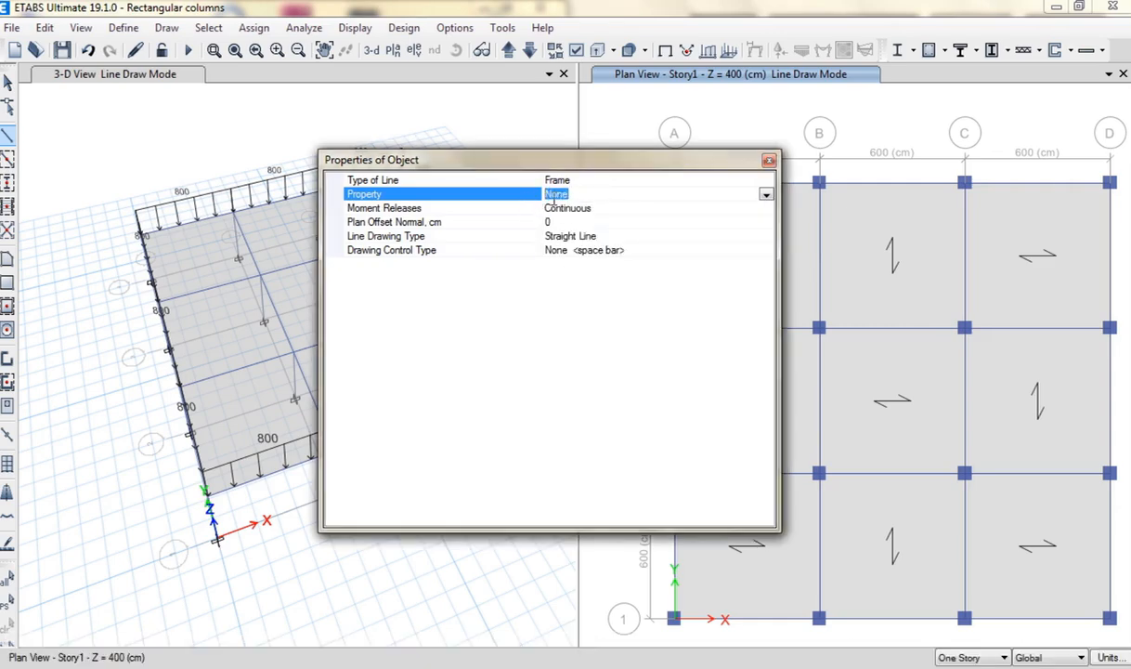
- Set the normal plan offset to 400 cm and draw a null frame line from grid point B4 to A4
{"action": "left_click_drag", "start_coordinate": [570, 163], "coordinate": [408, 203]}
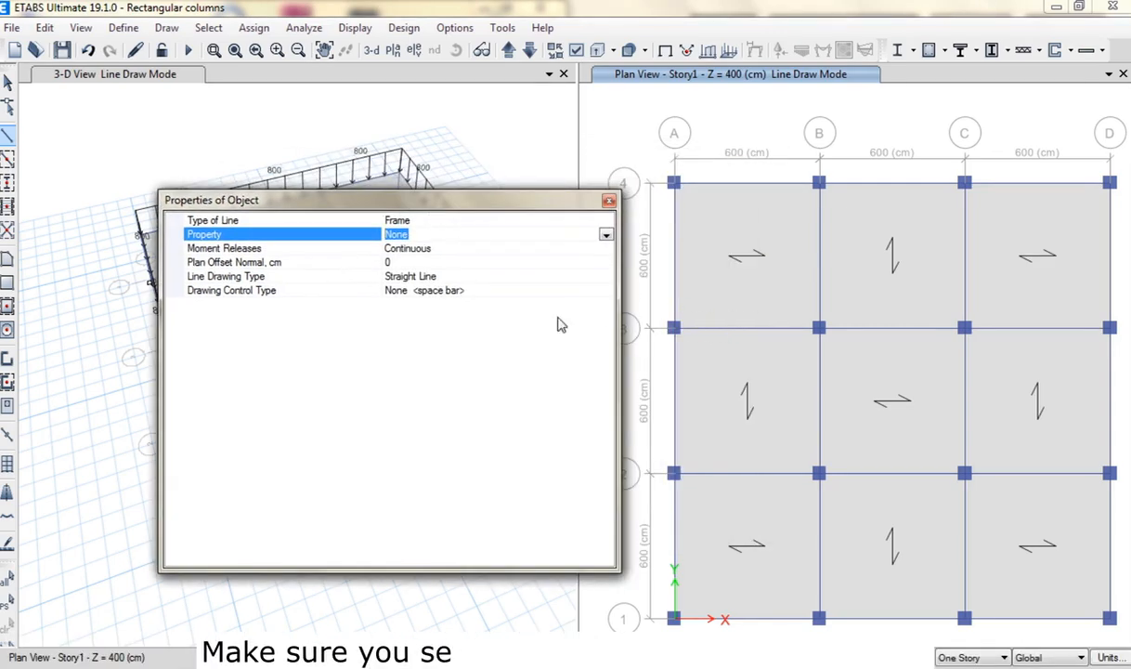
{"action": "left_click", "coordinate": [371, 264]}
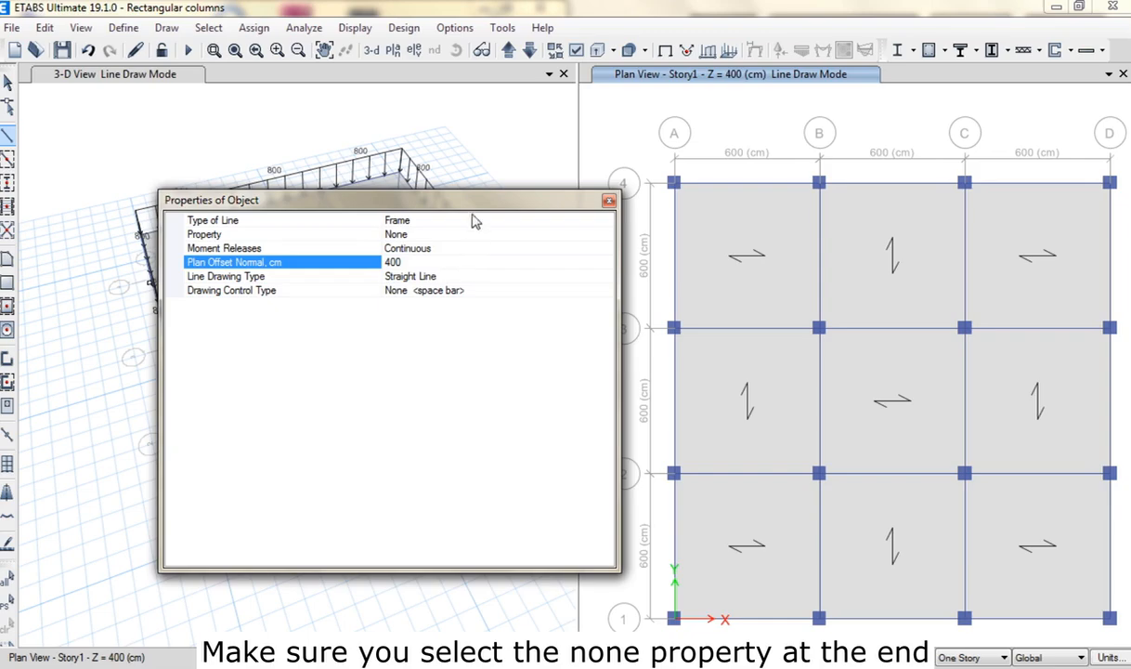
{"action": "left_click_drag", "start_coordinate": [495, 195], "coordinate": [402, 207]}
{"action": "left_click", "coordinate": [674, 182]}
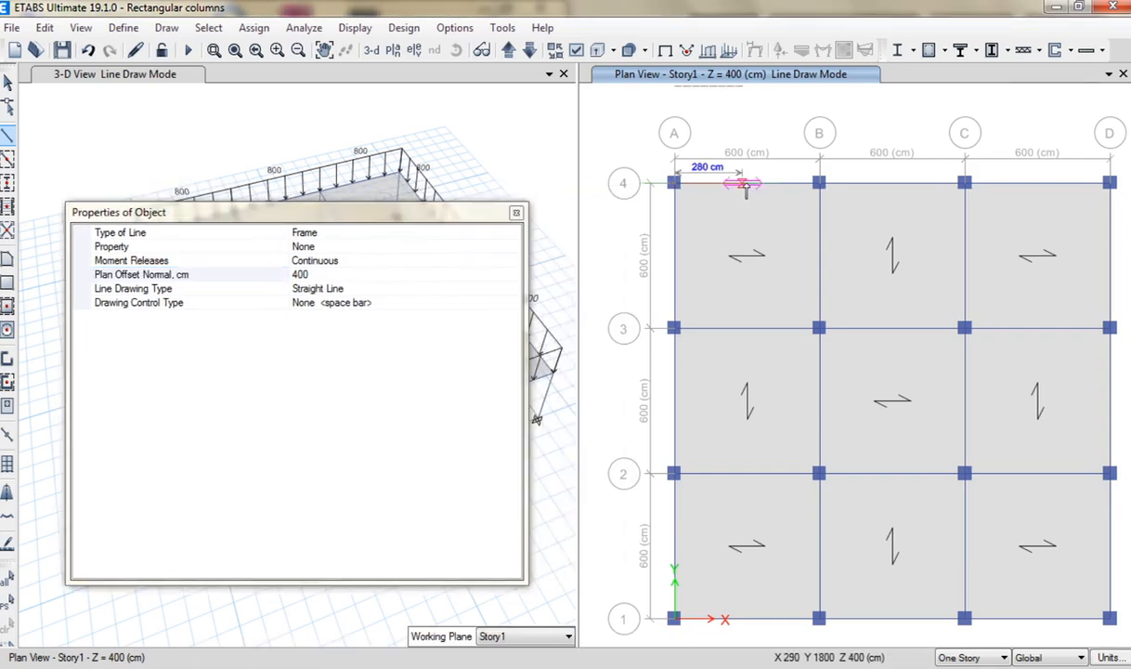
{"action": "right_click", "coordinate": [747, 184]}
{"action": "left_click", "coordinate": [819, 182]}
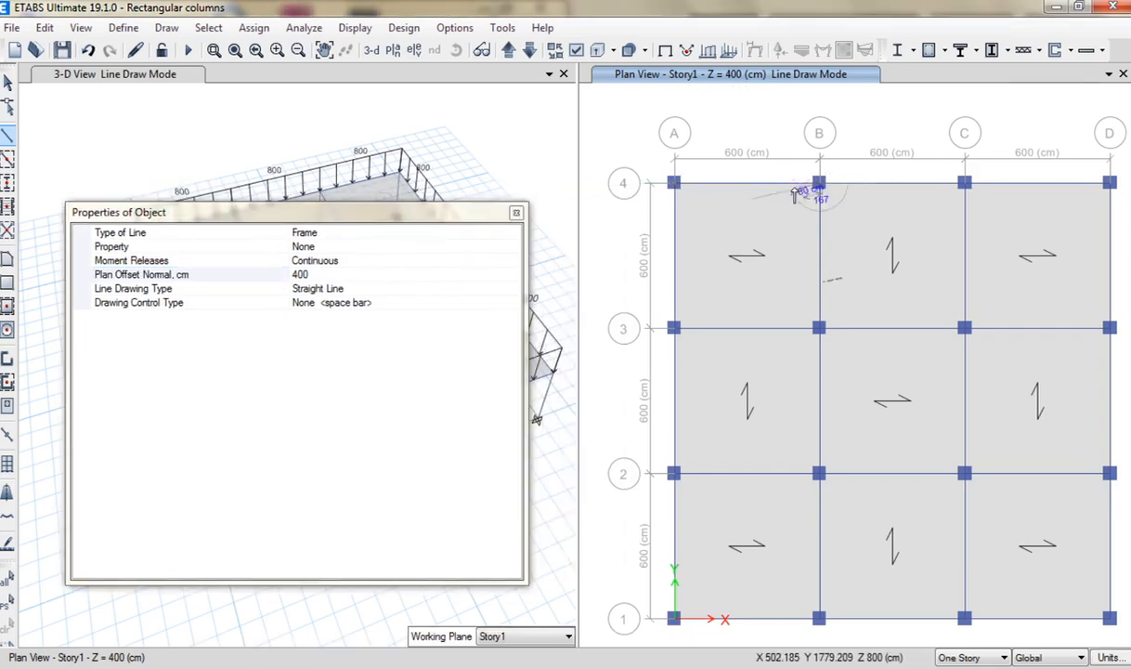
{"action": "left_click", "coordinate": [675, 184]}
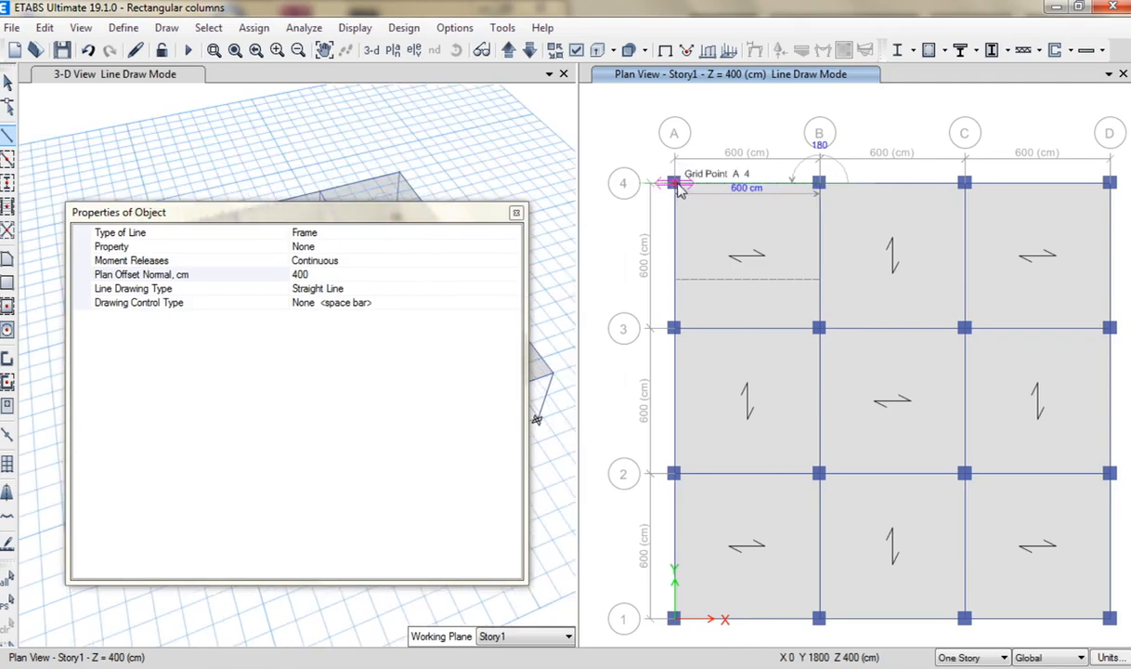
- Draw null lines with the 400 cm offset from grid point B2 to A2 and from A2 down to that offset line
{"action": "left_click", "coordinate": [819, 474]}
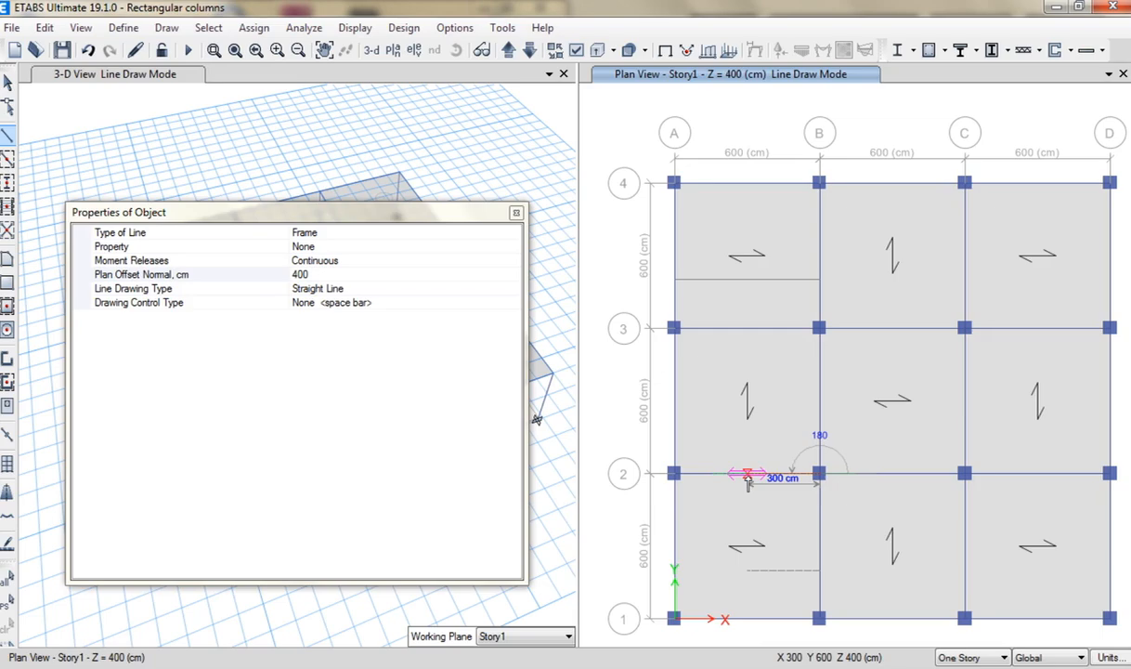
{"action": "left_click", "coordinate": [677, 487]}
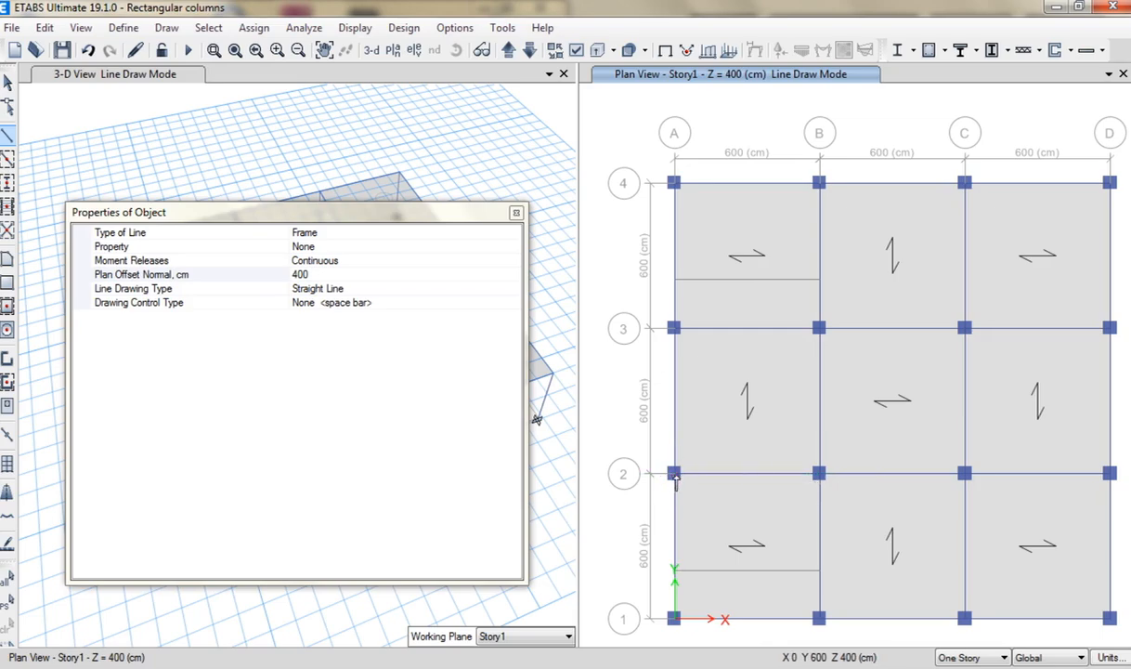
{"action": "left_click", "coordinate": [675, 570]}
- Delete the horizontal null line in the bay between grids A-B and 1-2, then clear the selection
{"action": "left_click", "coordinate": [8, 82]}
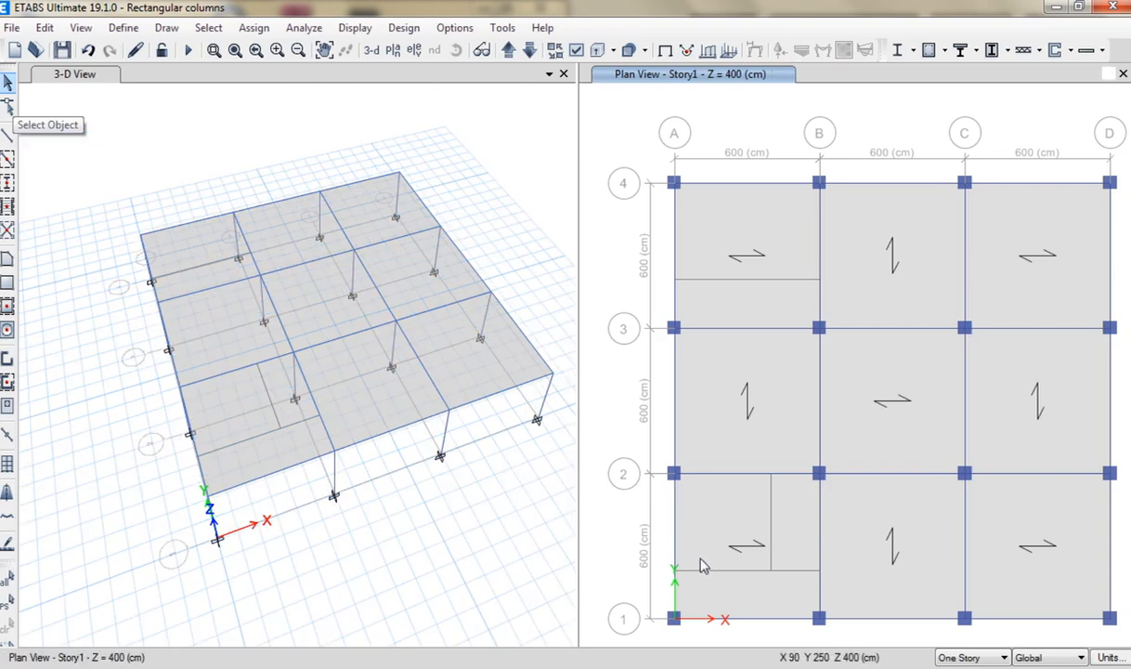
{"action": "key", "text": "Delete"}
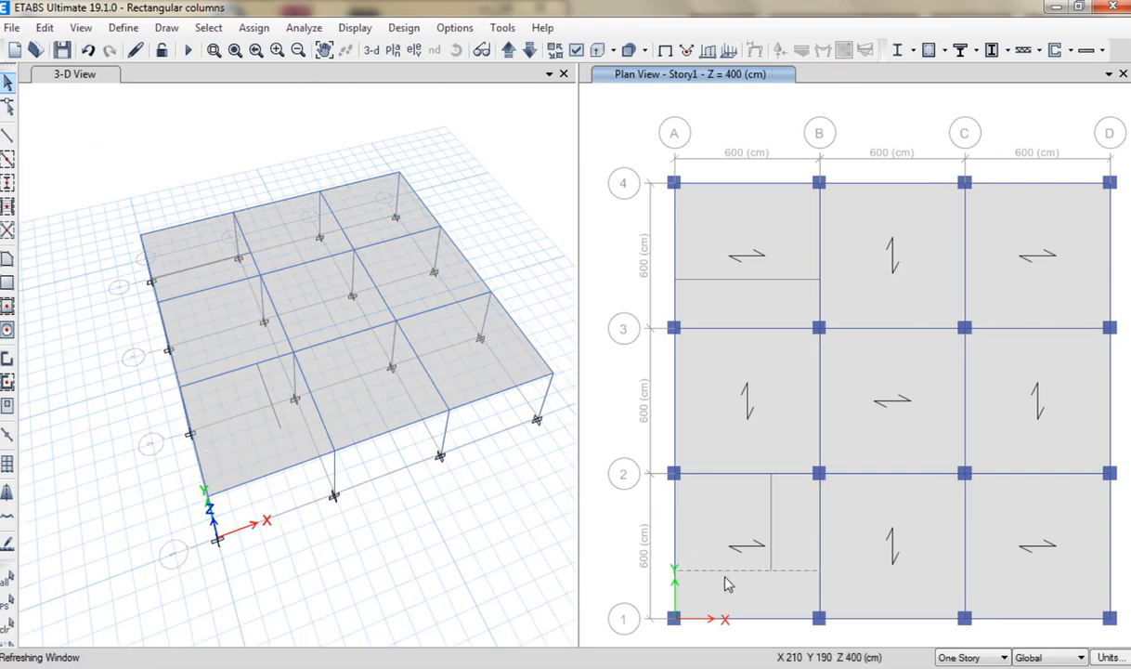
{"action": "left_click", "coordinate": [775, 514]}
{"action": "left_click", "coordinate": [764, 282]}
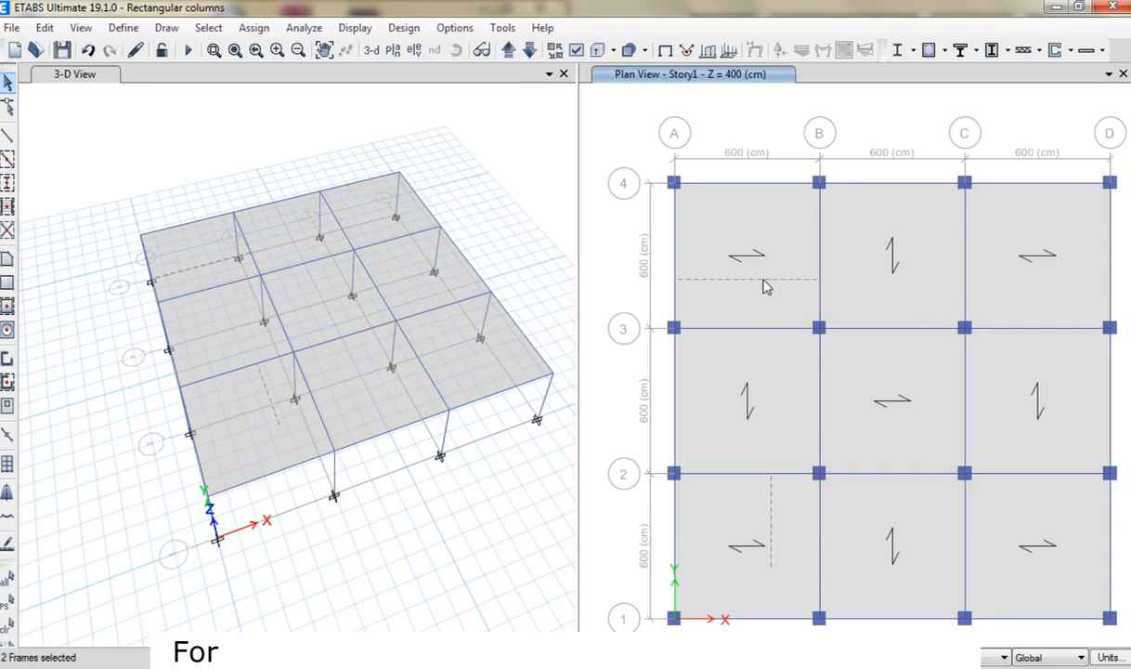
{"action": "key", "text": "Escape"}
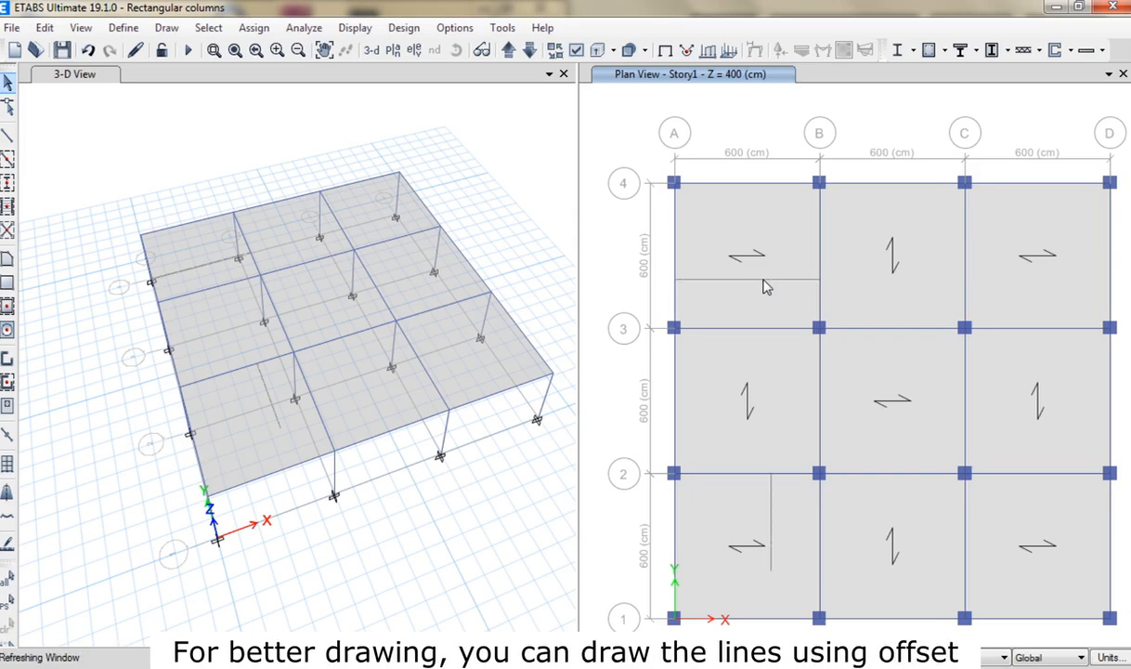
- Assign a uniform distributed gravity load of 450 kgf/m in load pattern PERM to the vertical null line near grid point A2
{"action": "left_click", "coordinate": [772, 515]}
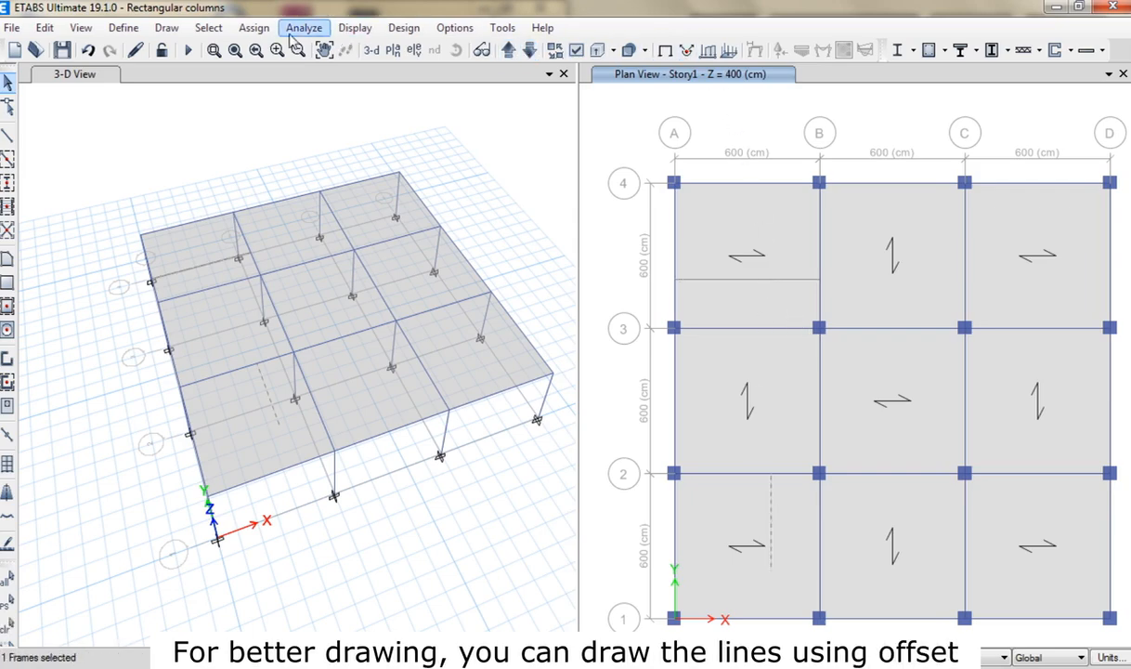
{"action": "left_click", "coordinate": [254, 28]}
{"action": "mouse_move", "coordinate": [379, 195]}
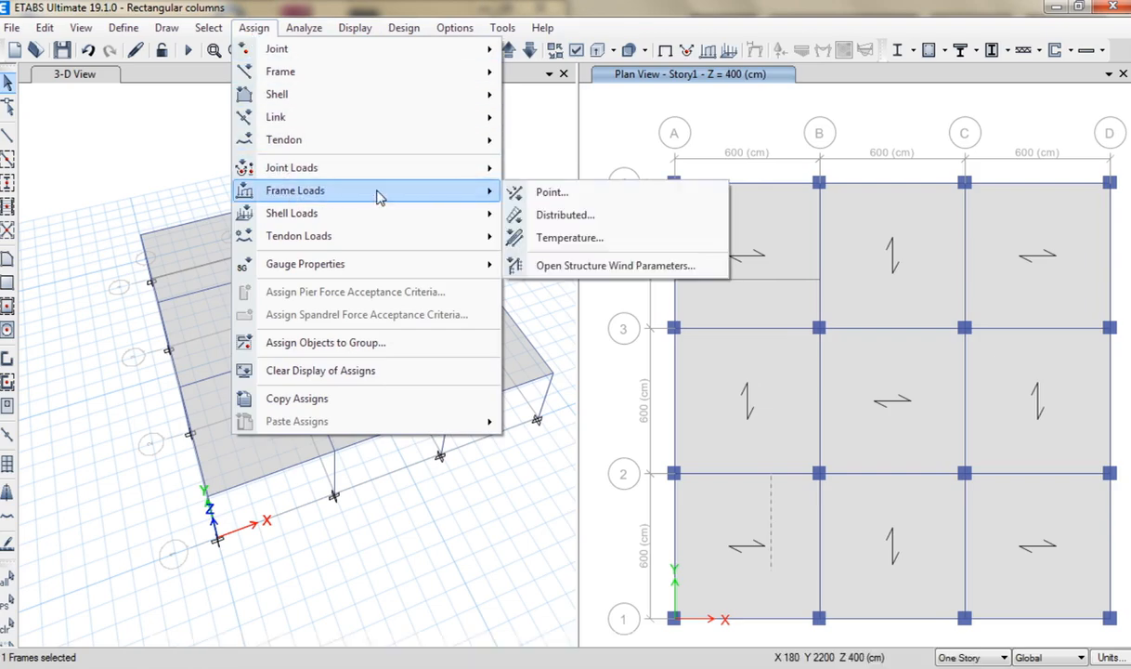
{"action": "left_click", "coordinate": [541, 215]}
{"action": "left_click_drag", "start_coordinate": [551, 176], "coordinate": [336, 202]}
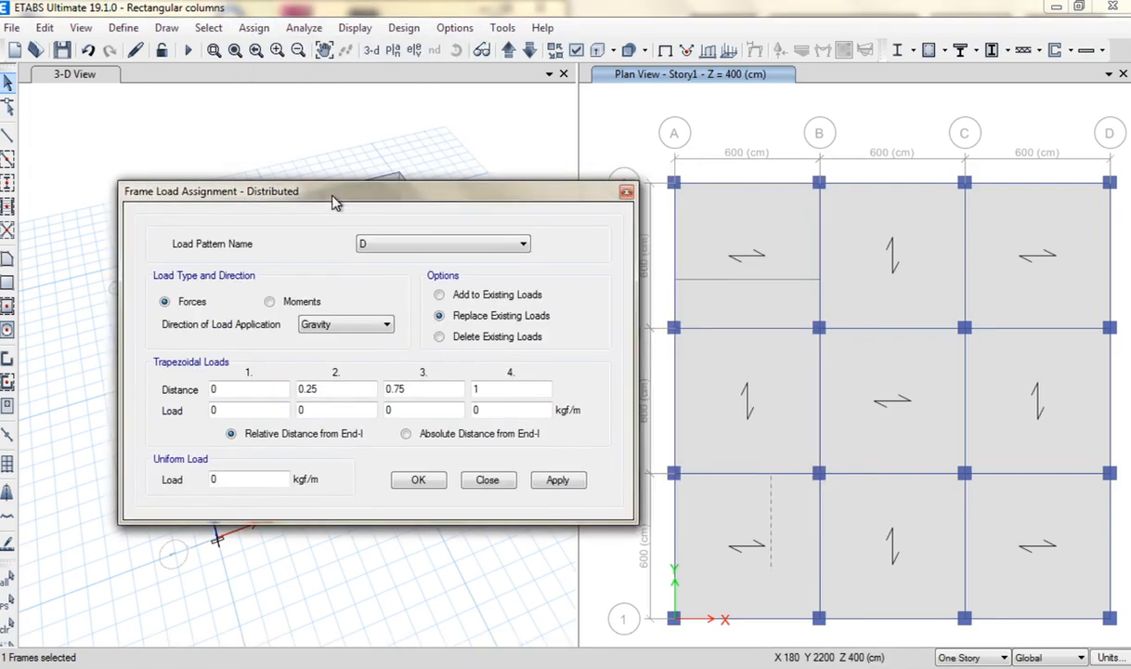
{"action": "left_click", "coordinate": [414, 244]}
{"action": "left_click", "coordinate": [406, 294]}
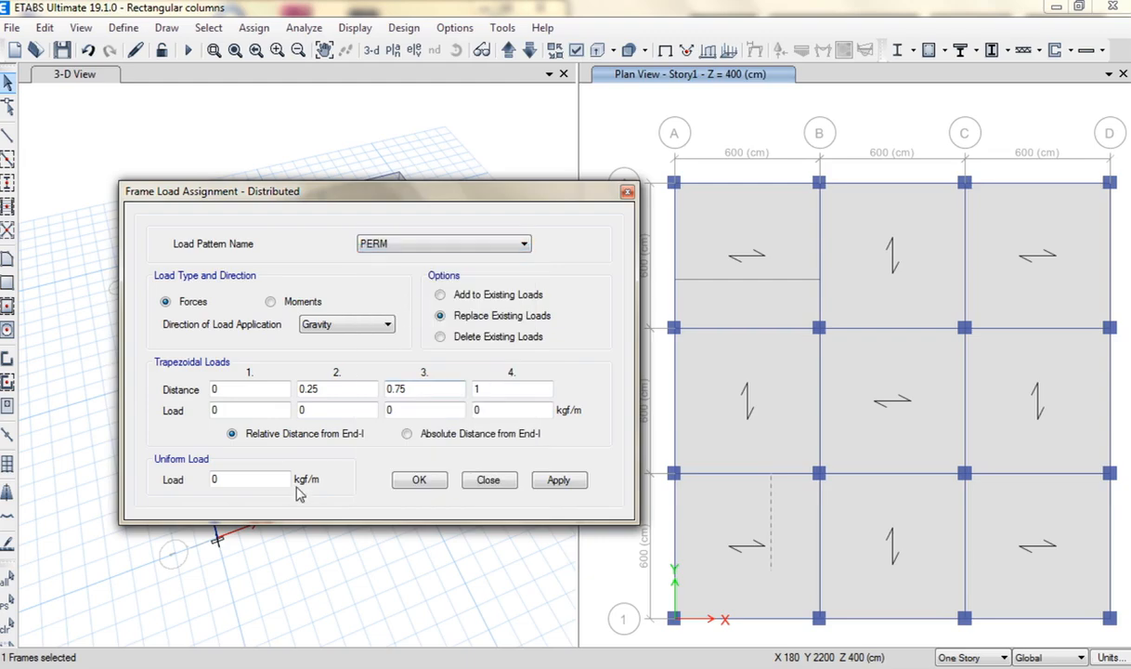
{"action": "double_click", "coordinate": [215, 480]}
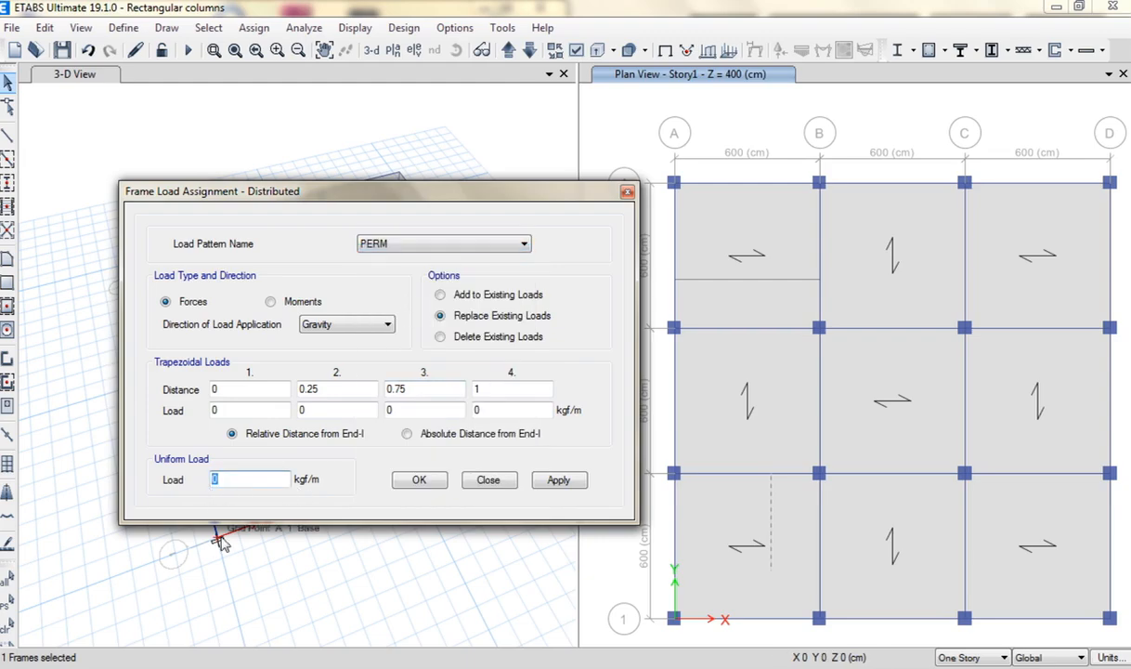
{"action": "type", "text": "450"}
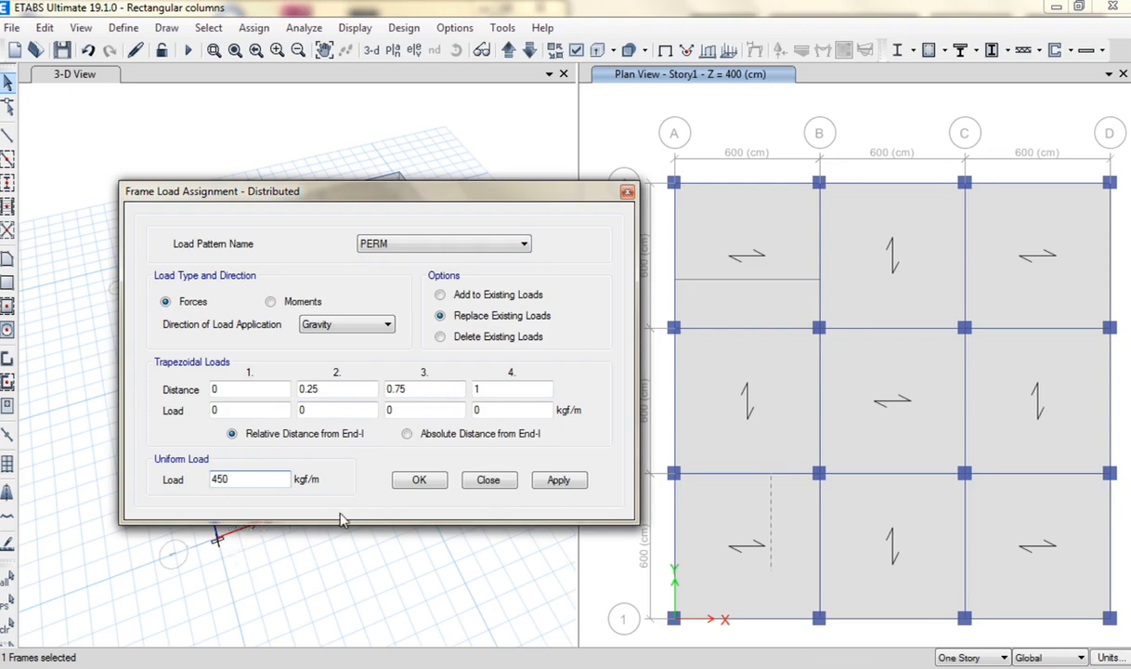
{"action": "left_click", "coordinate": [554, 480]}
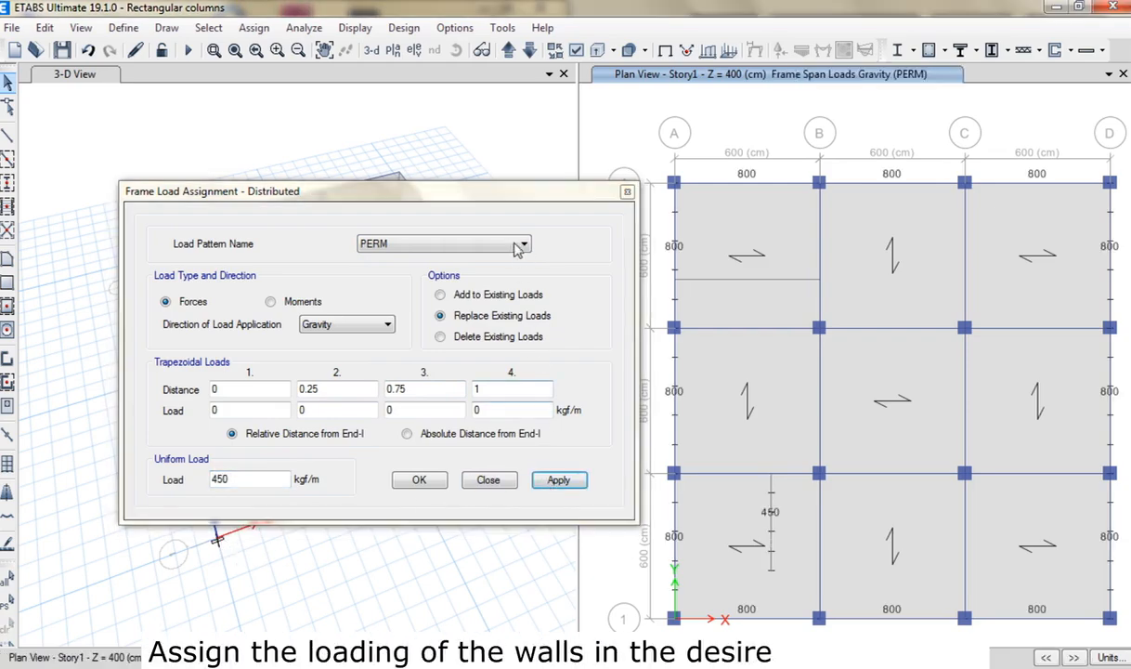
- Display the PERM frame span loads with their values in the 3D view and orbit to inspect the null line's load
{"action": "left_click_drag", "start_coordinate": [552, 193], "coordinate": [860, 240]}
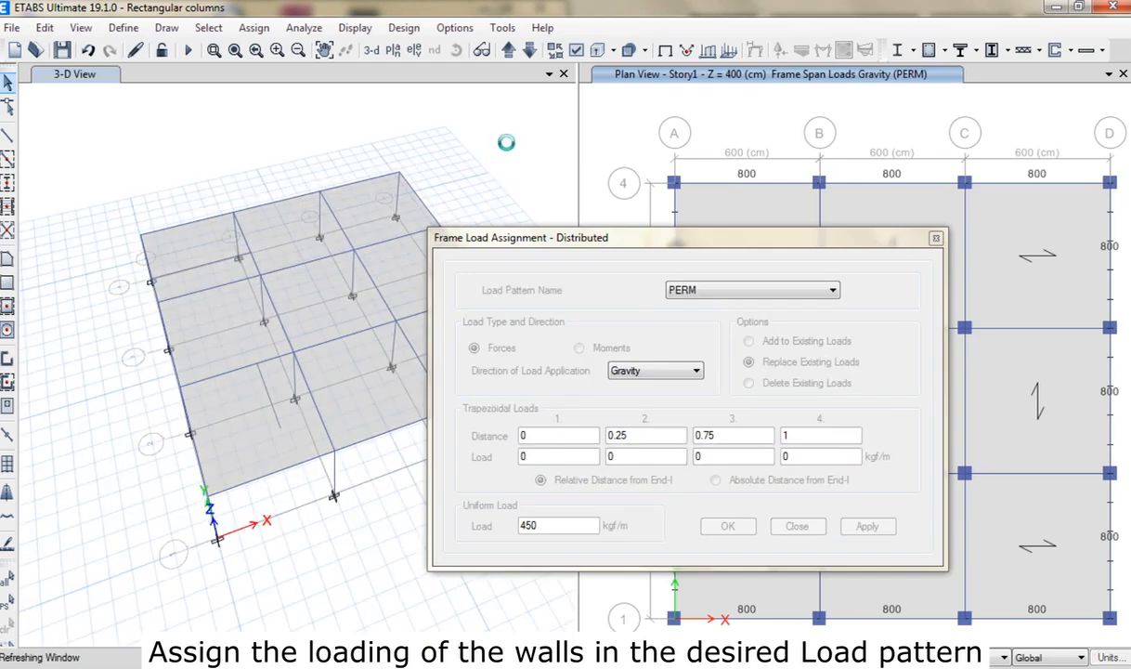
{"action": "left_click", "coordinate": [708, 51]}
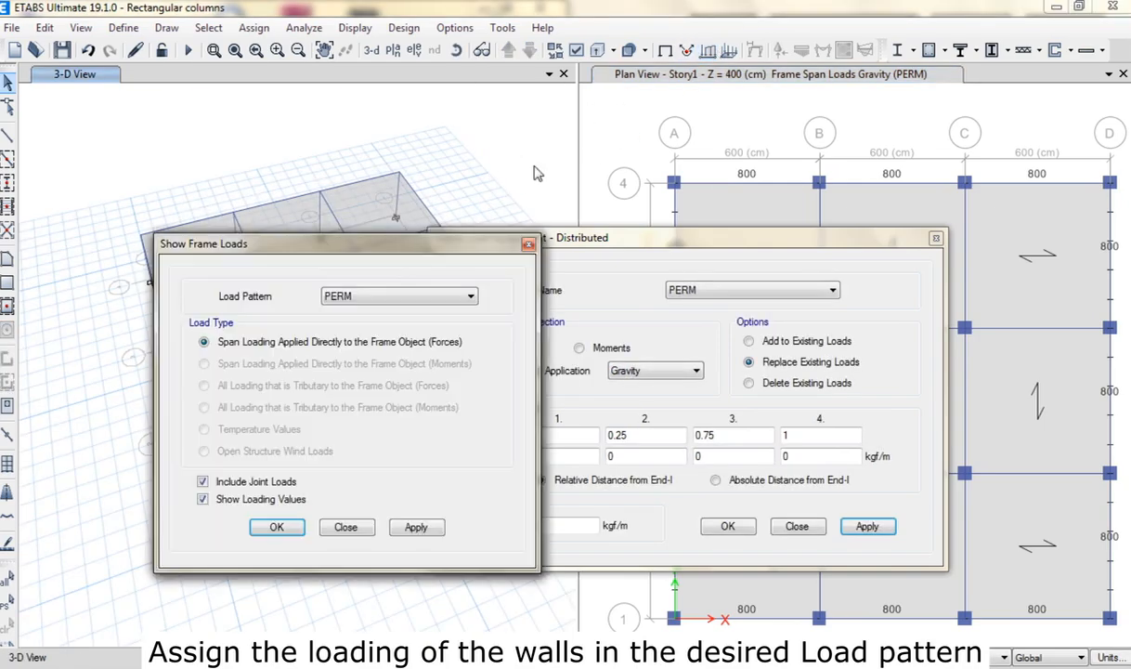
{"action": "left_click", "coordinate": [415, 526]}
{"action": "left_click", "coordinate": [346, 527]}
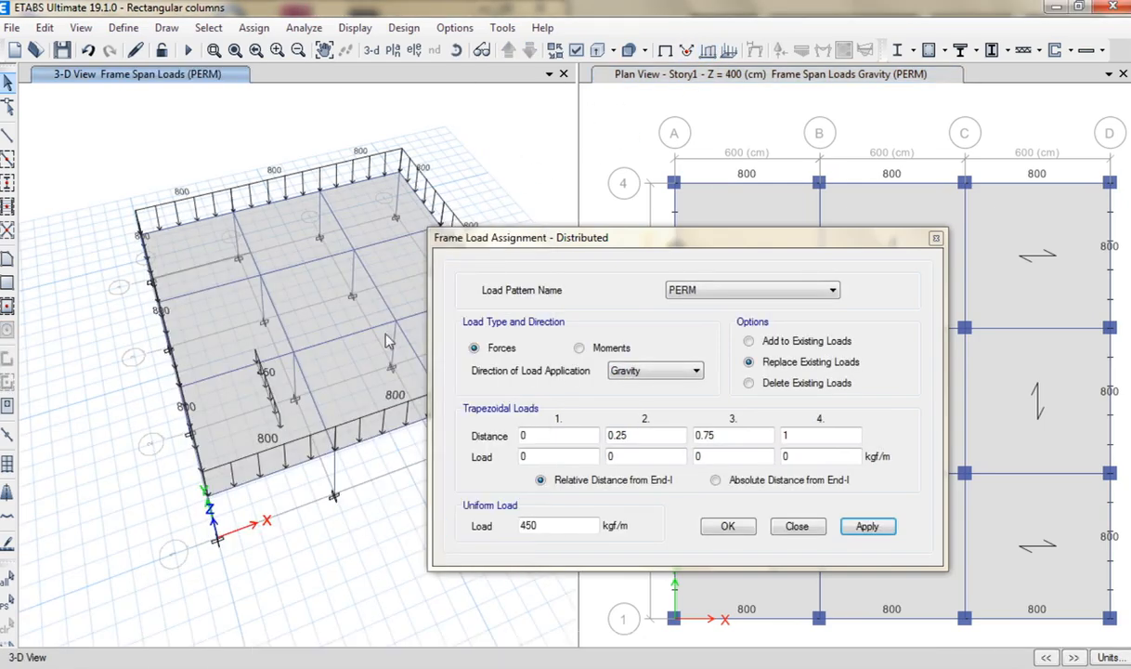
{"action": "middle_click_drag", "start_coordinate": [378, 293], "coordinate": [242, 316], "text": "shift"}
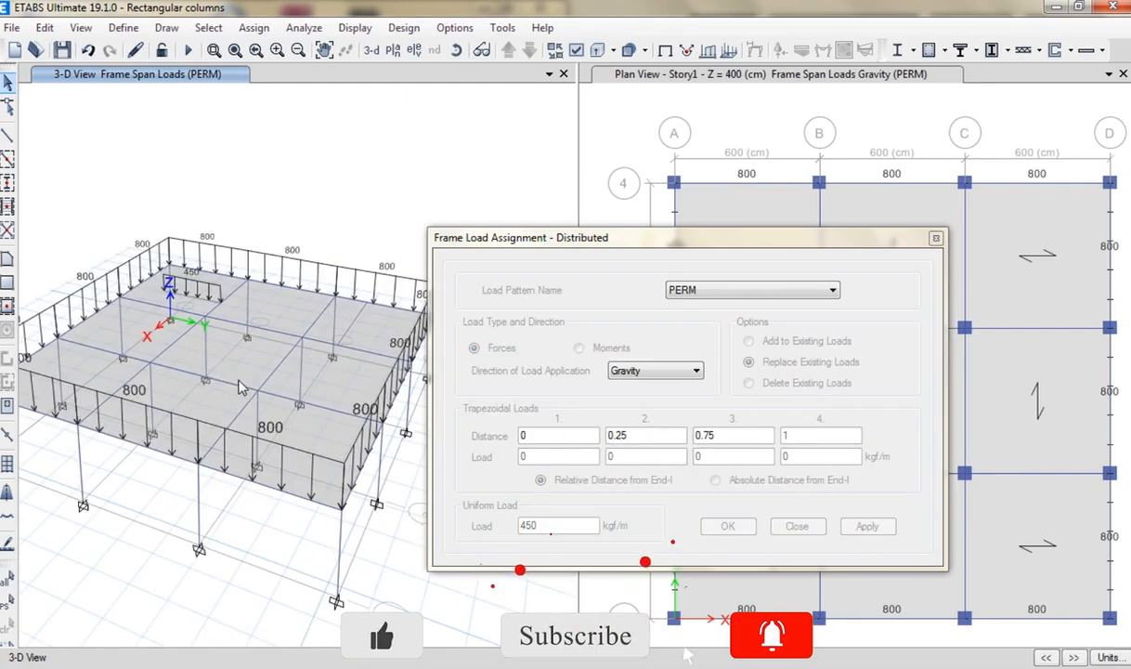
- Select the horizontal null line between grids 3 and 4, and set its uniform load to 0 and first trapezoidal load to 650 kgf/m
{"action": "left_click_drag", "start_coordinate": [501, 238], "coordinate": [165, 224]}
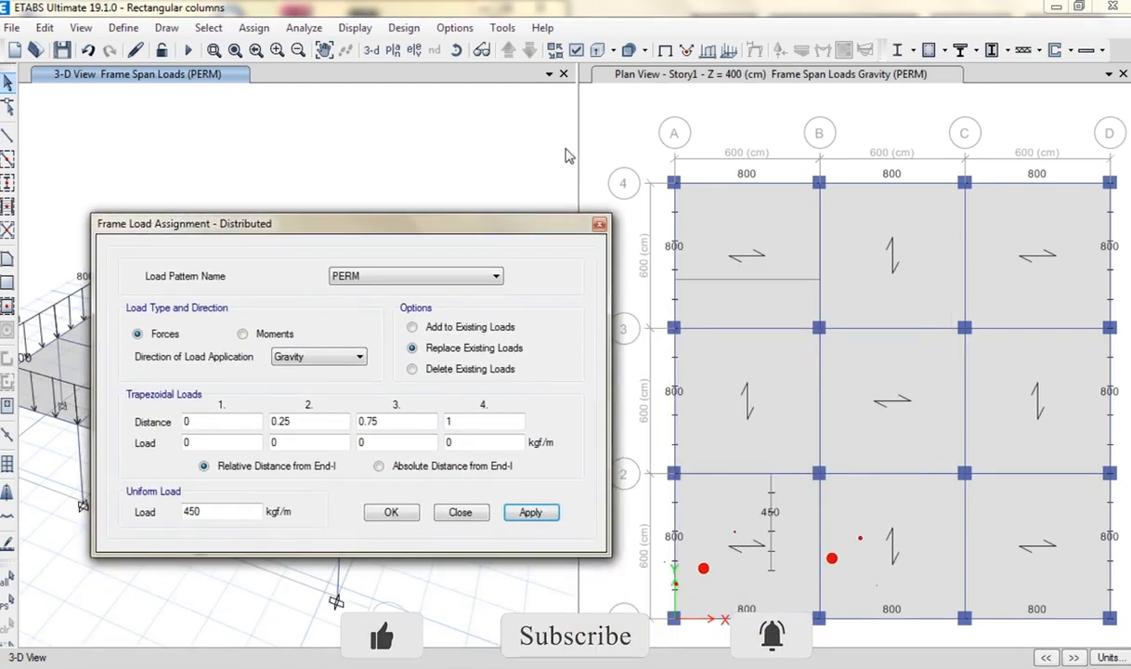
{"action": "left_click", "coordinate": [734, 278]}
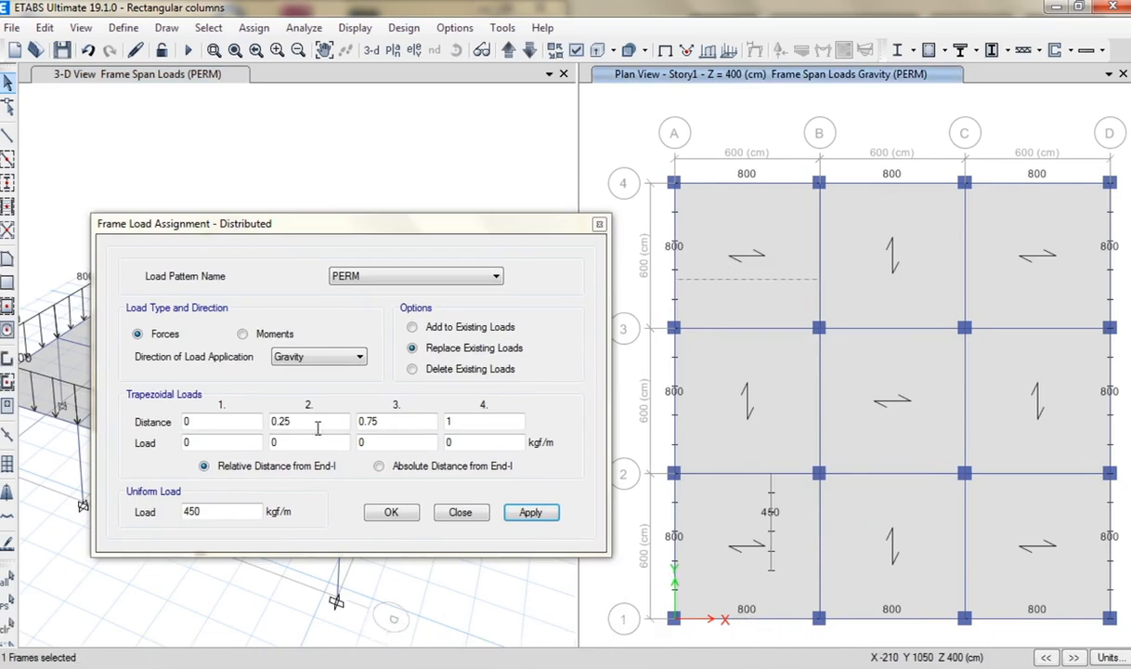
{"action": "double_click", "coordinate": [223, 507]}
{"action": "type", "text": "0"}
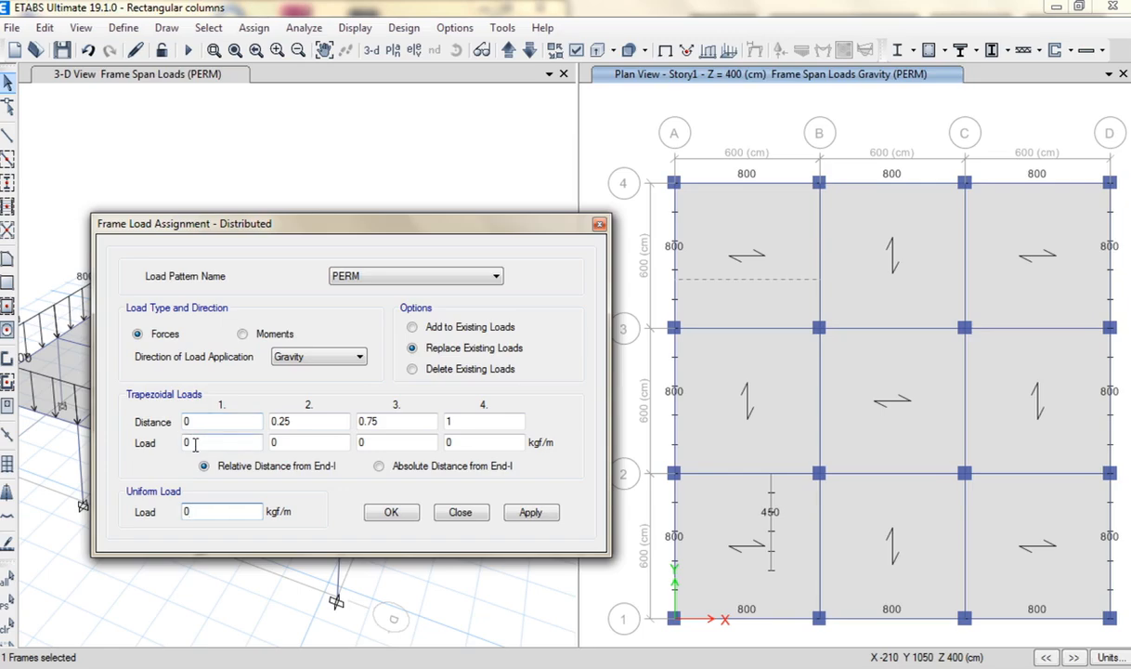
{"action": "type", "text": "650"}
{"action": "key", "text": "Tab"}
- Switch the trapezoidal load to absolute distances from End-I, with the second distance at 2 cm and the third at 4 cm
{"action": "left_click", "coordinate": [379, 467]}
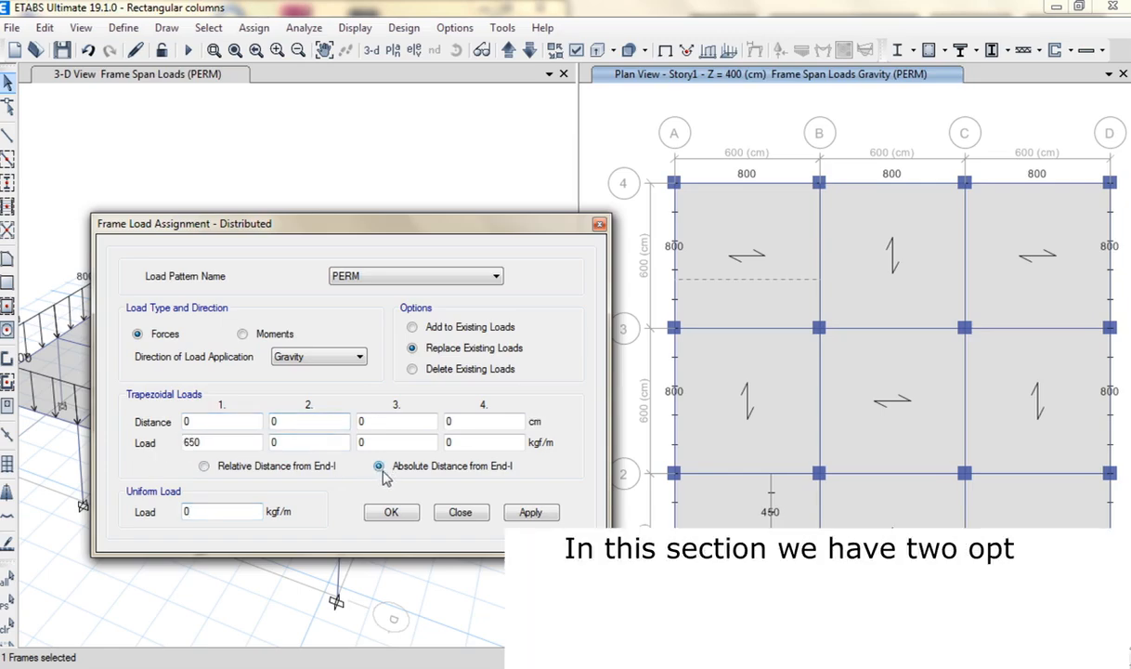
{"action": "left_click_drag", "start_coordinate": [291, 423], "coordinate": [209, 424]}
{"action": "type", "text": "2"}
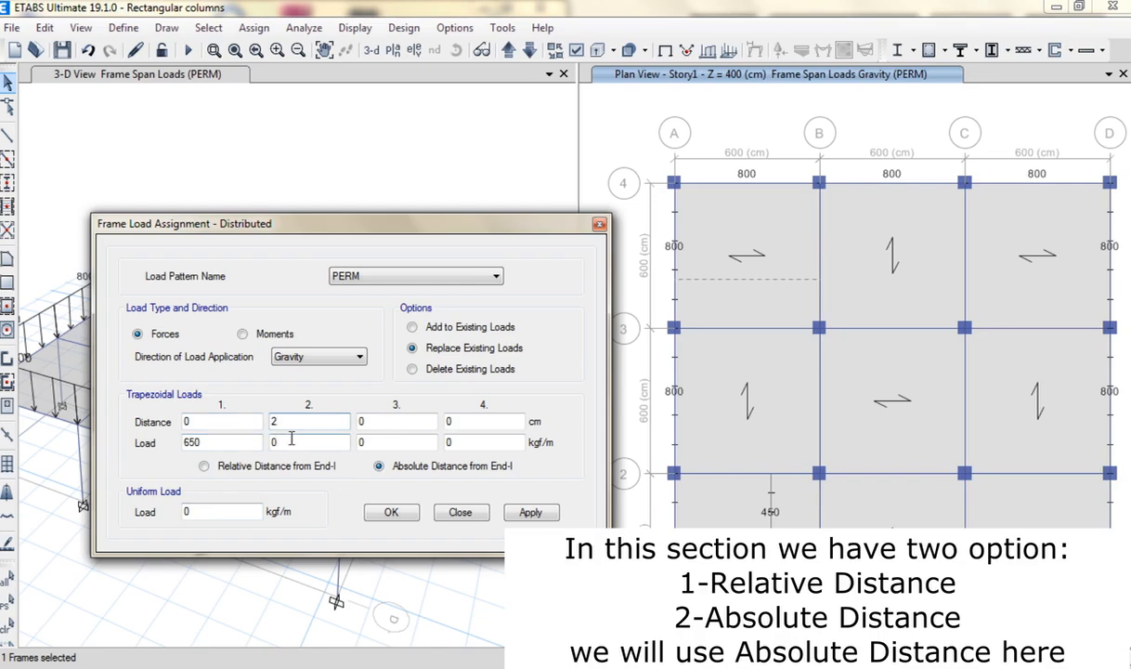
{"action": "left_click_drag", "start_coordinate": [364, 421], "coordinate": [332, 426]}
{"action": "left_click", "coordinate": [358, 442]}
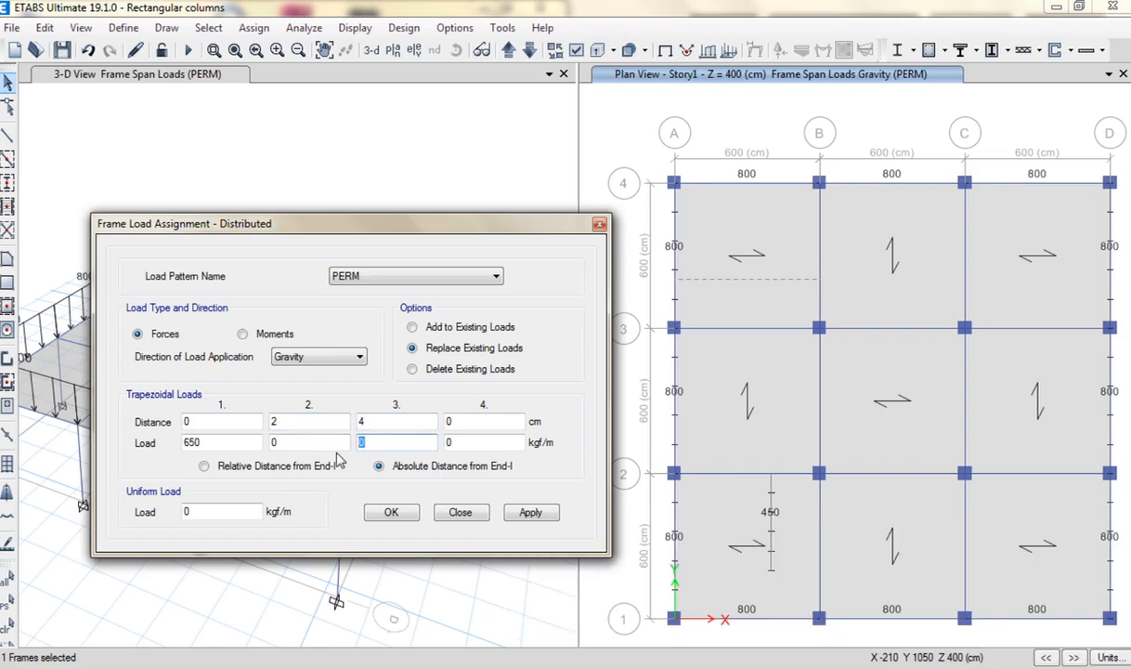
- Set the third trapezoidal load to 700 kgf/m and the fourth to 800 kgf/m at 6 cm, and apply the assignment
{"action": "type", "text": "6"}
{"action": "key", "text": "BackSpace"}
{"action": "type", "text": "700"}
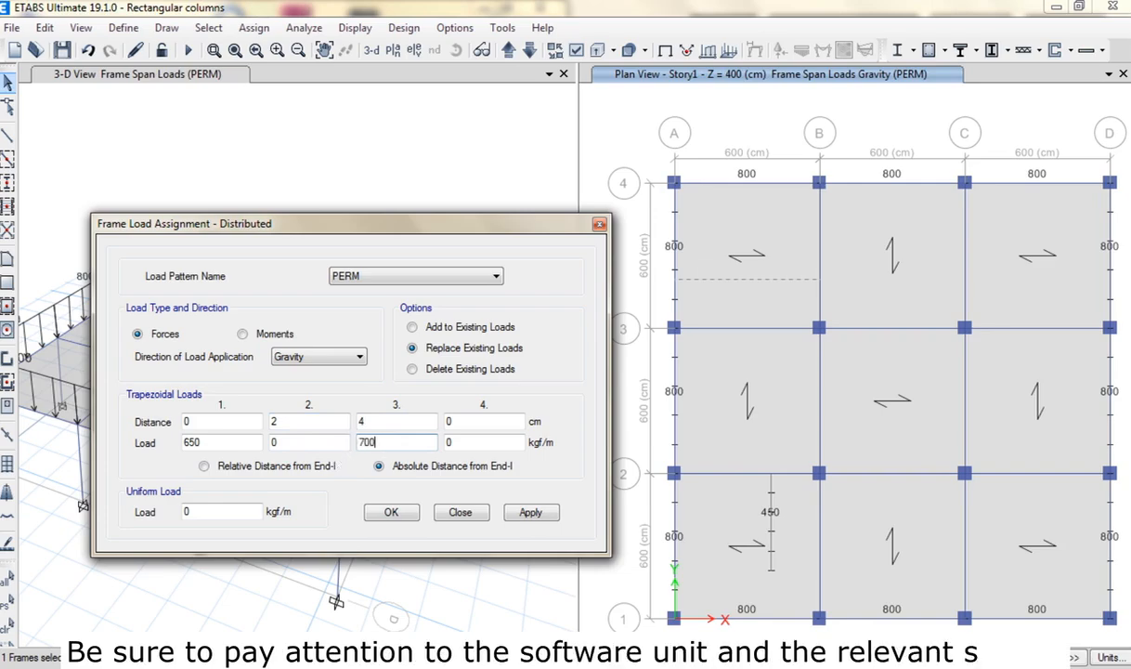
{"action": "key", "text": "Tab"}
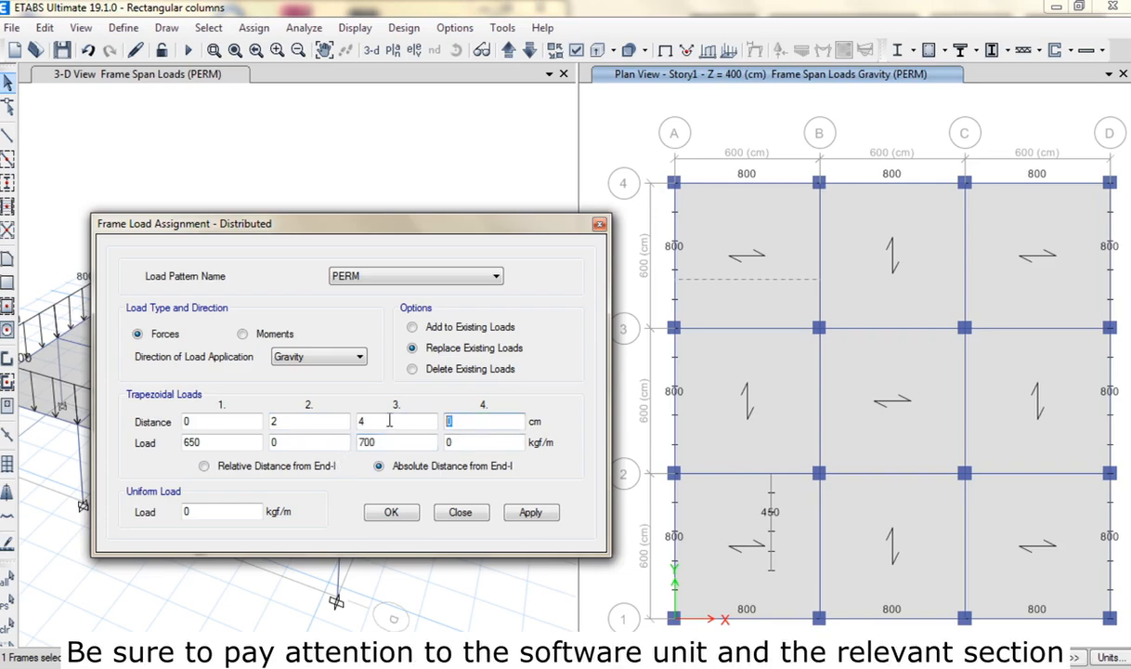
{"action": "key", "text": "Tab"}
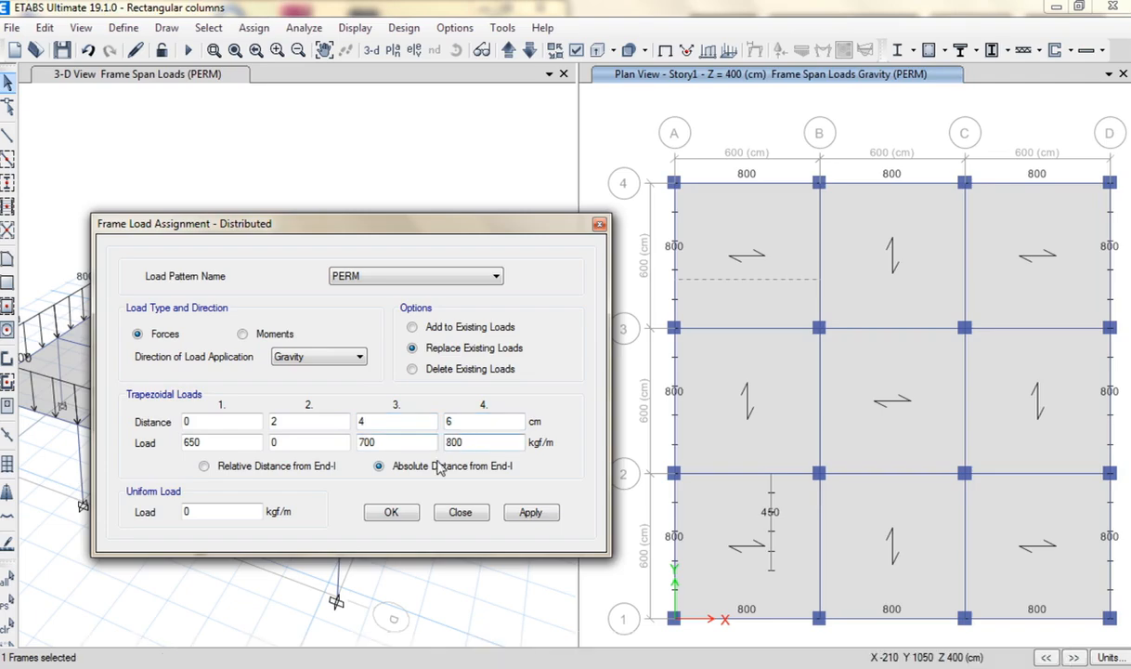
{"action": "left_click", "coordinate": [526, 510]}
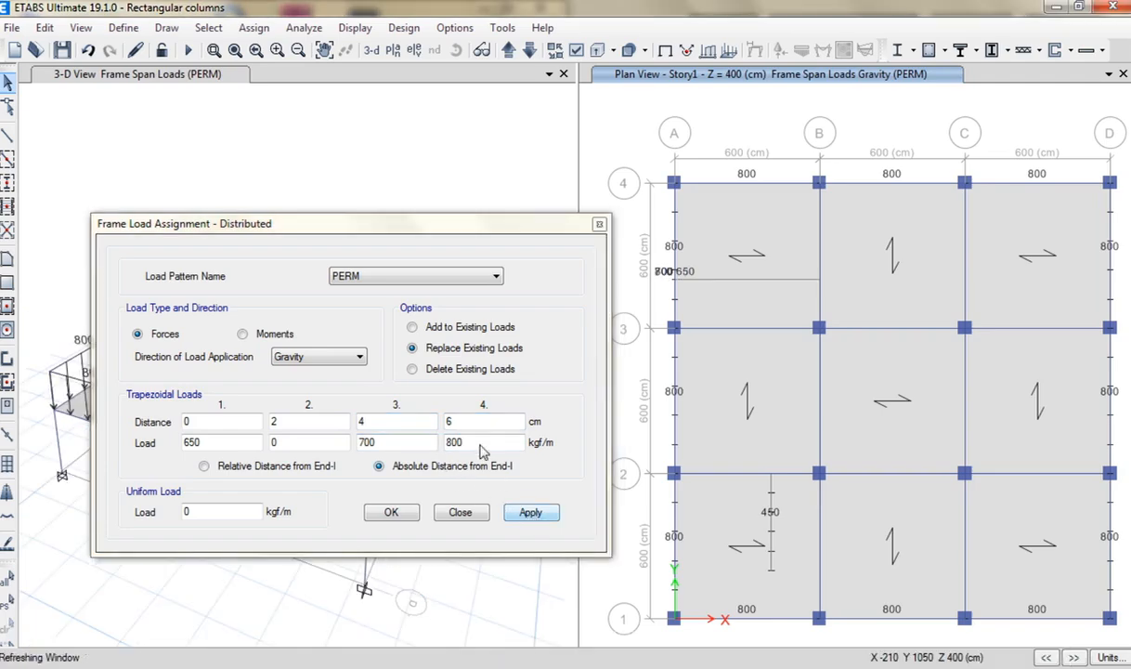
- Set the second, third and fourth trapezoidal load distances to 200, 400 and 600 cm, reapply the assignment and inspect the load in 3D
{"action": "left_click_drag", "start_coordinate": [433, 226], "coordinate": [888, 195]}
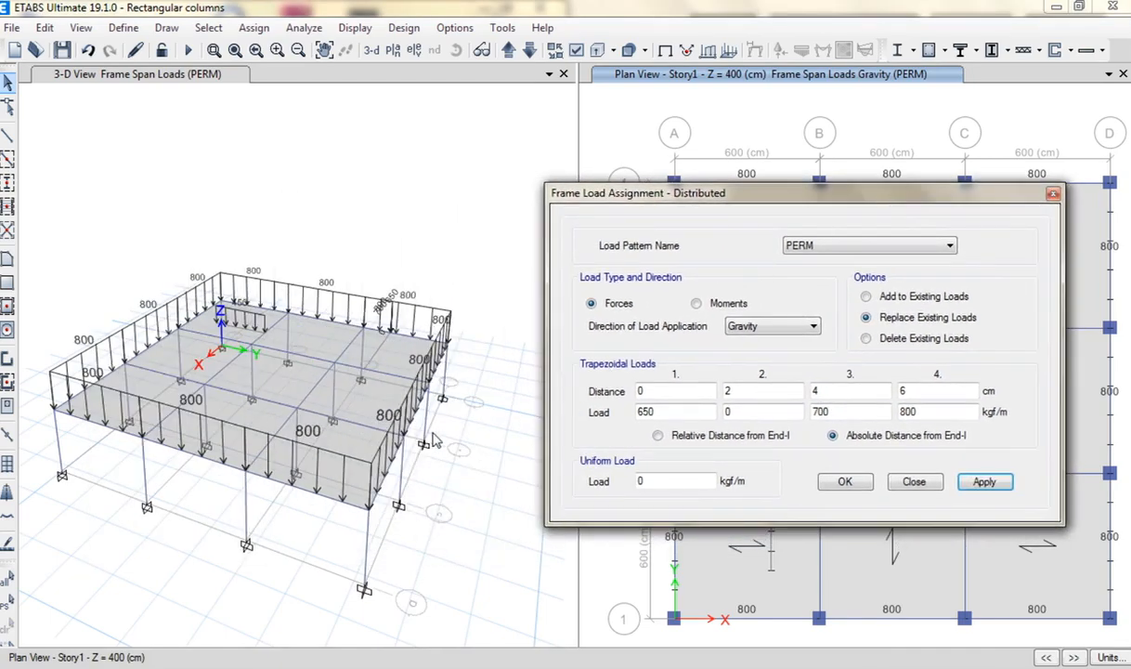
{"action": "middle_click_drag", "start_coordinate": [432, 435], "coordinate": [344, 499], "text": "shift"}
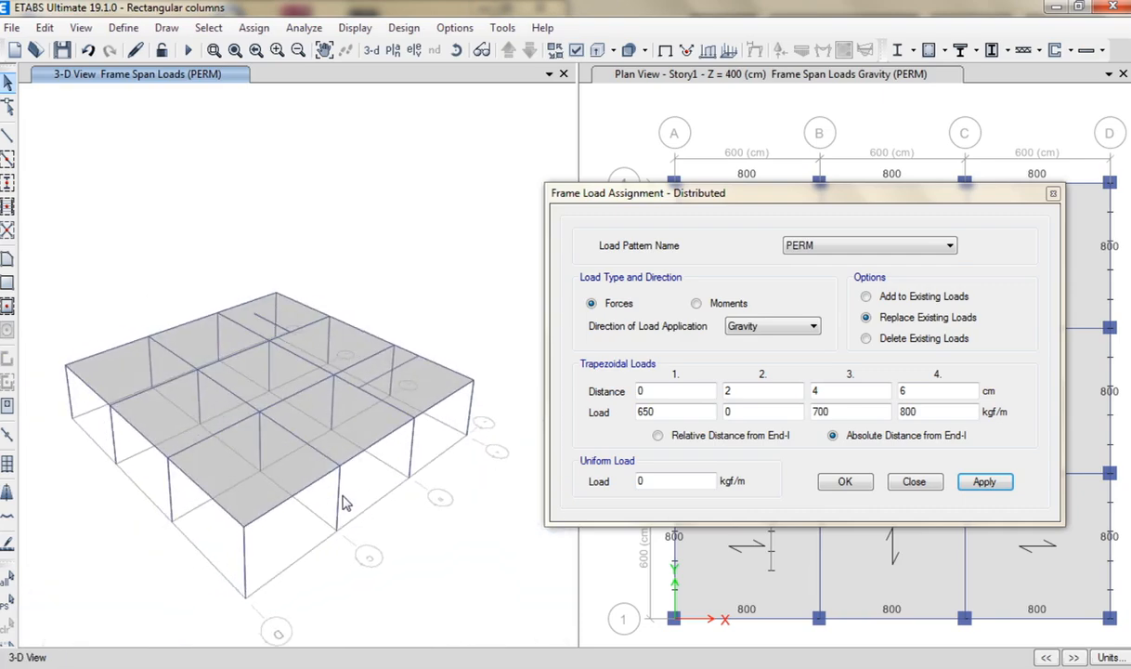
{"action": "left_click", "coordinate": [747, 392]}
{"action": "type", "text": "00"}
{"action": "left_click", "coordinate": [829, 391]}
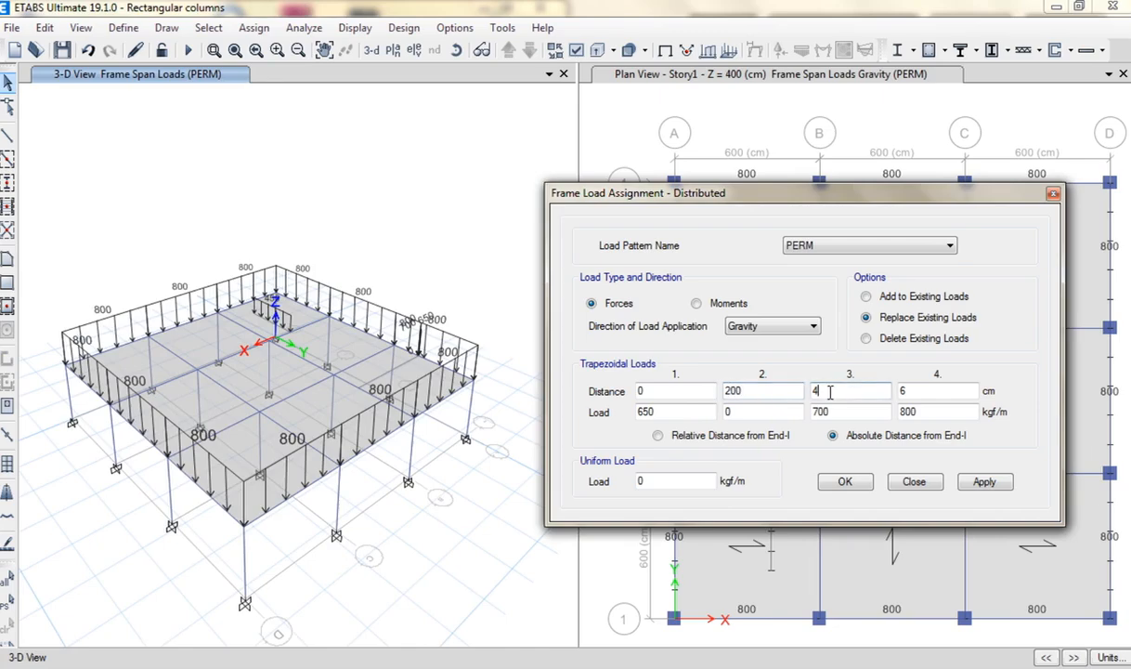
{"action": "left_click", "coordinate": [915, 394]}
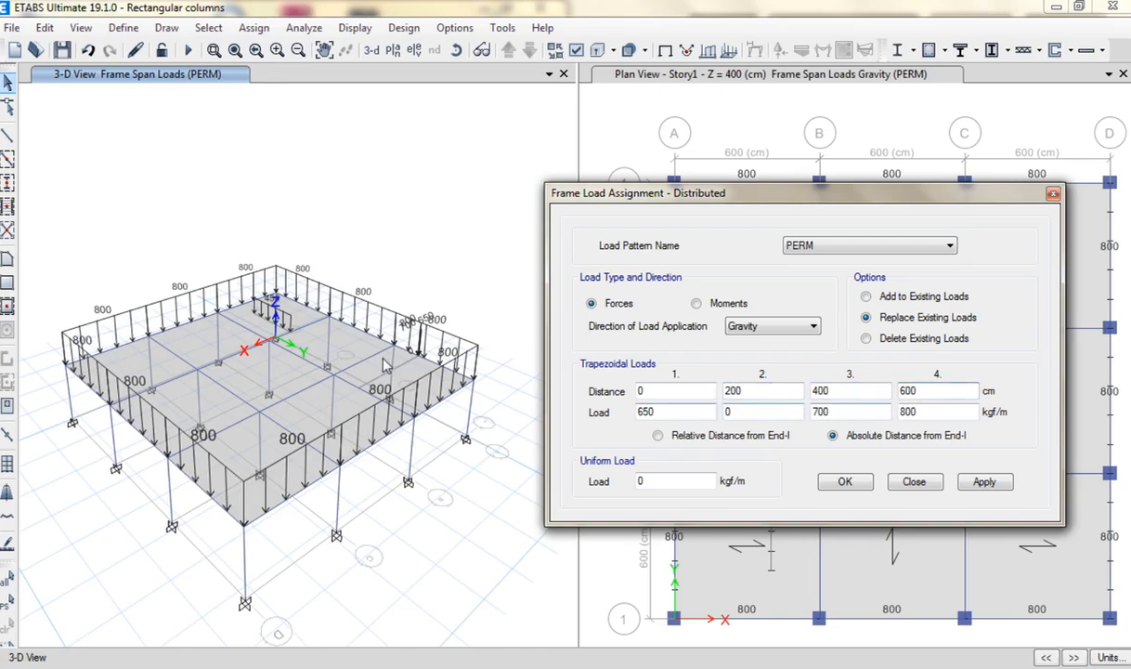
{"action": "left_click", "coordinate": [980, 481]}
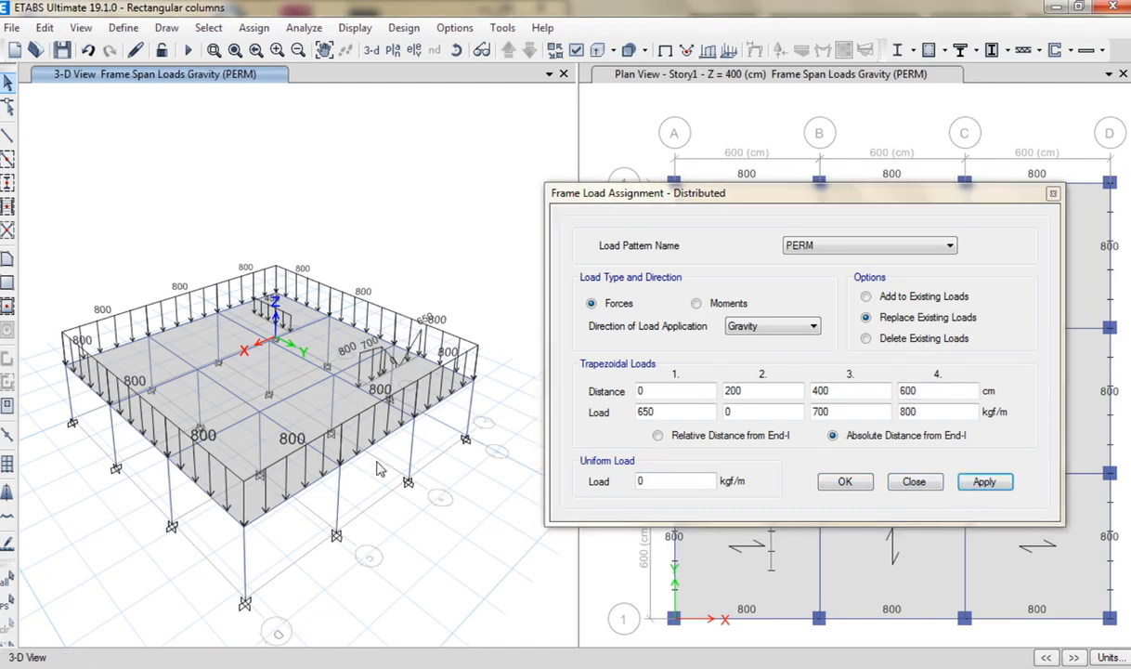
{"action": "middle_click_drag", "start_coordinate": [368, 474], "coordinate": [261, 464], "text": "shift"}
{"action": "scroll", "coordinate": [242, 455], "scroll_direction": "up", "scroll_amount": 3}
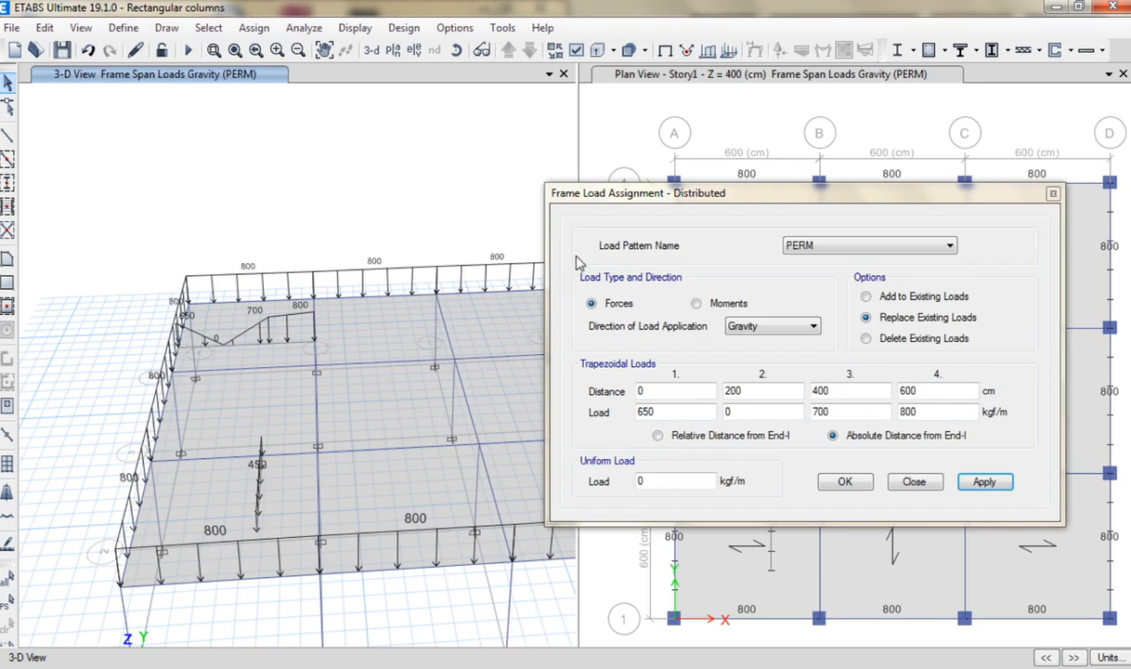
- Draw horizontal and vertical null frame lines with property None and a 300 cm plan offset in the bay between grids C–D and 3–4
{"action": "left_click_drag", "start_coordinate": [651, 207], "coordinate": [162, 119]}
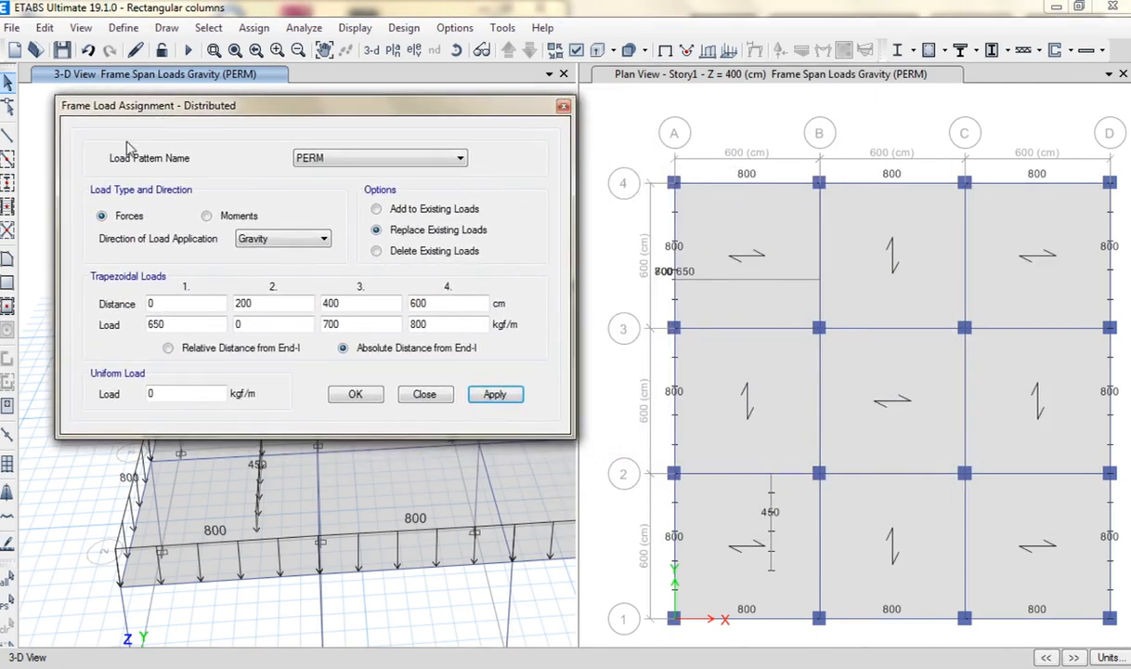
{"action": "left_click", "coordinate": [7, 135]}
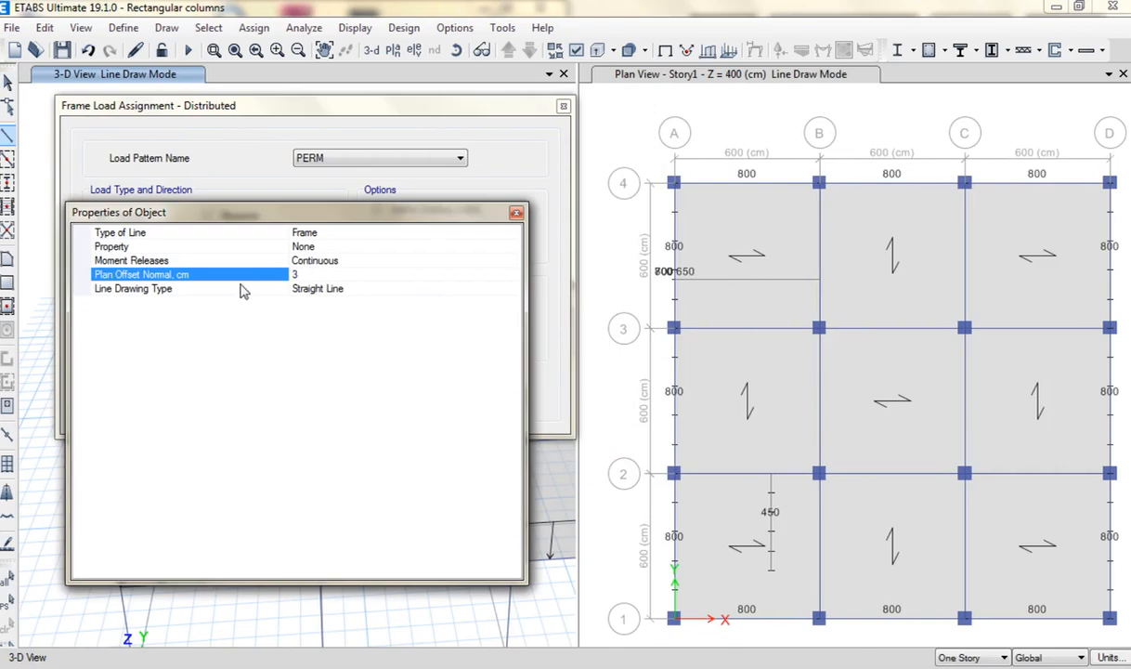
{"action": "left_click", "coordinate": [819, 331]}
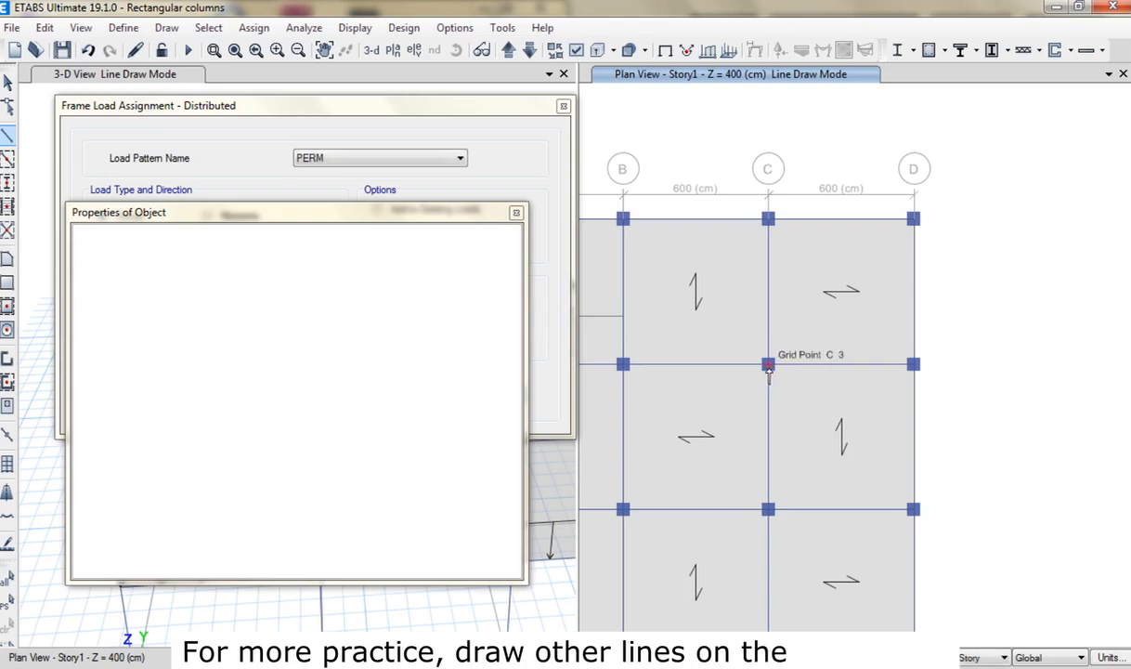
{"action": "left_click", "coordinate": [767, 365]}
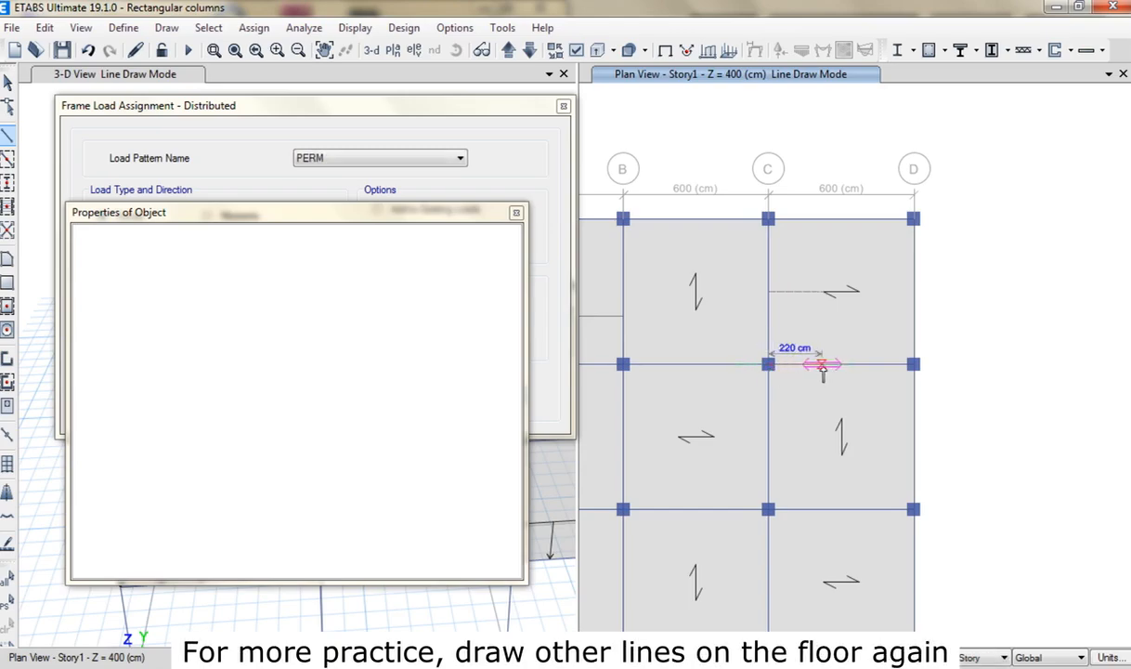
{"action": "left_click", "coordinate": [913, 364]}
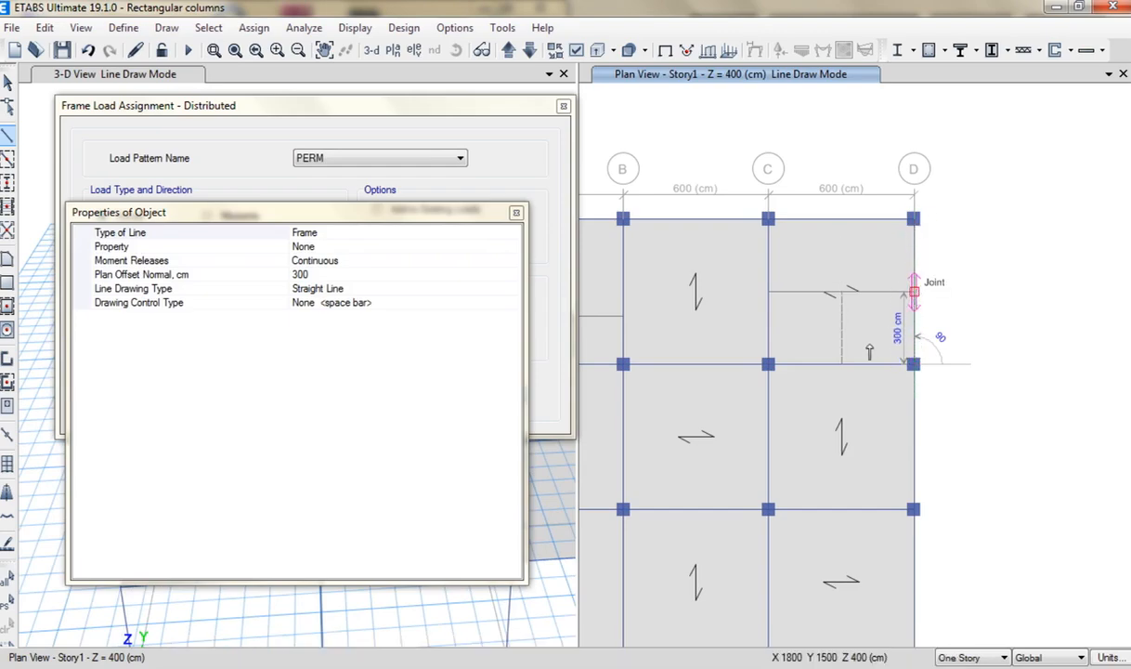
{"action": "left_click", "coordinate": [913, 291]}
- Draw a diagonal null frame line with a 300 cm plan offset crossing the grid B and grid 2 beams, and leave line drawing
{"action": "middle_click_drag", "start_coordinate": [857, 381], "coordinate": [858, 331]}
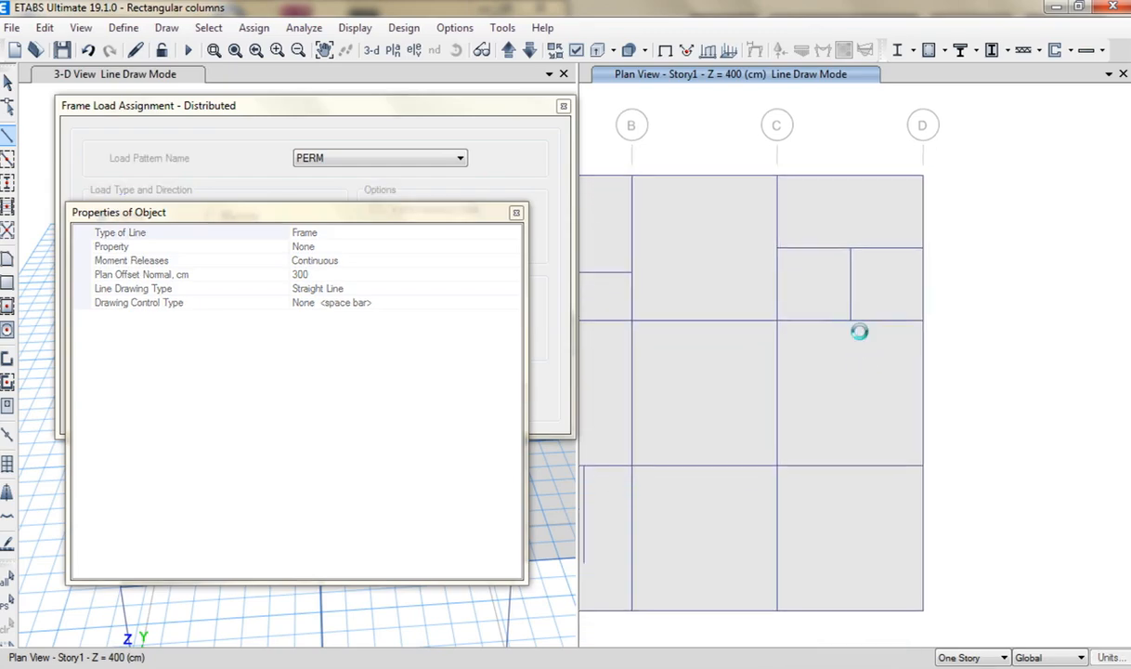
{"action": "left_click", "coordinate": [776, 465]}
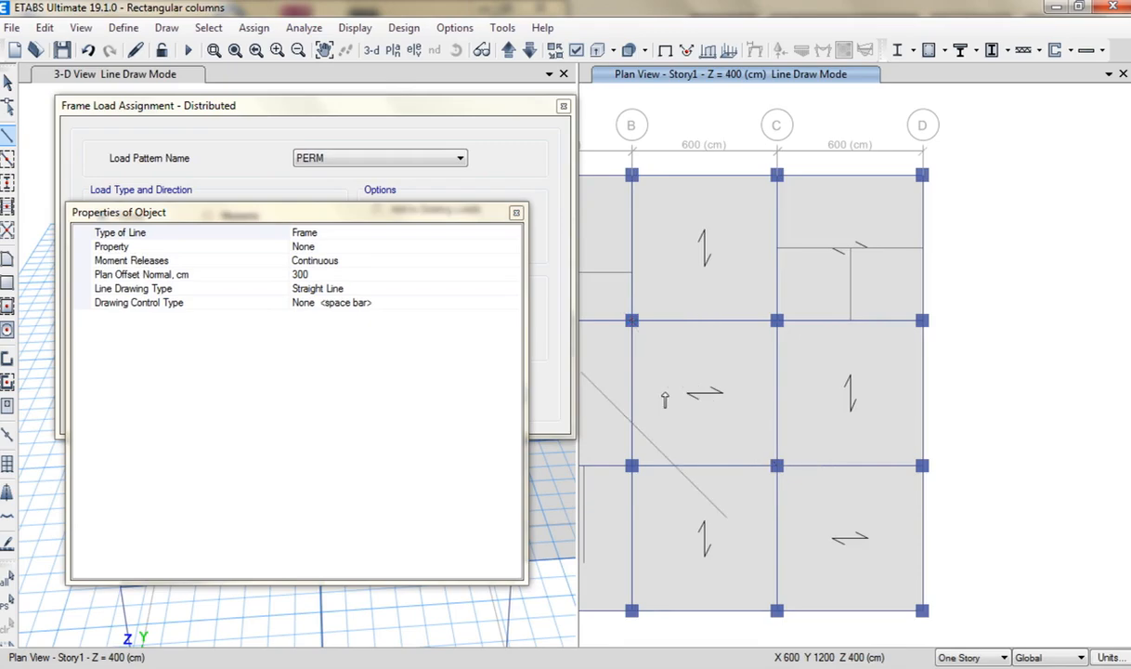
{"action": "left_click", "coordinate": [8, 81]}
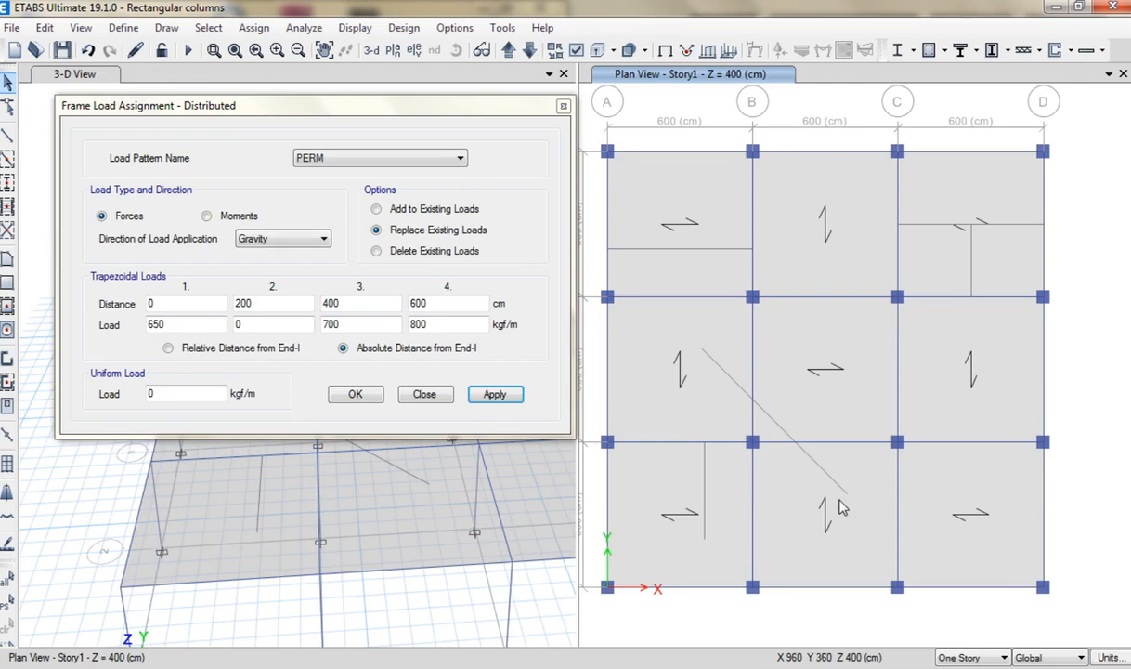
- Trim both ends of the diagonal null line to the beams on grids B and 2
{"action": "left_click", "coordinate": [848, 493]}
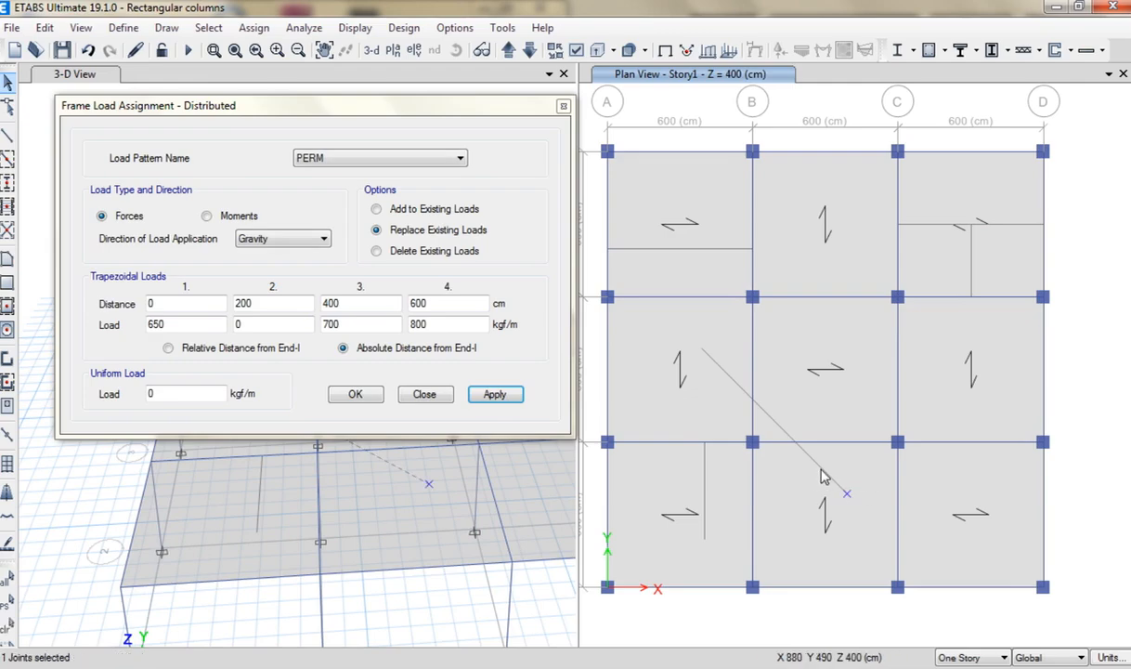
{"action": "left_click", "coordinate": [820, 476]}
{"action": "left_click", "coordinate": [702, 348]}
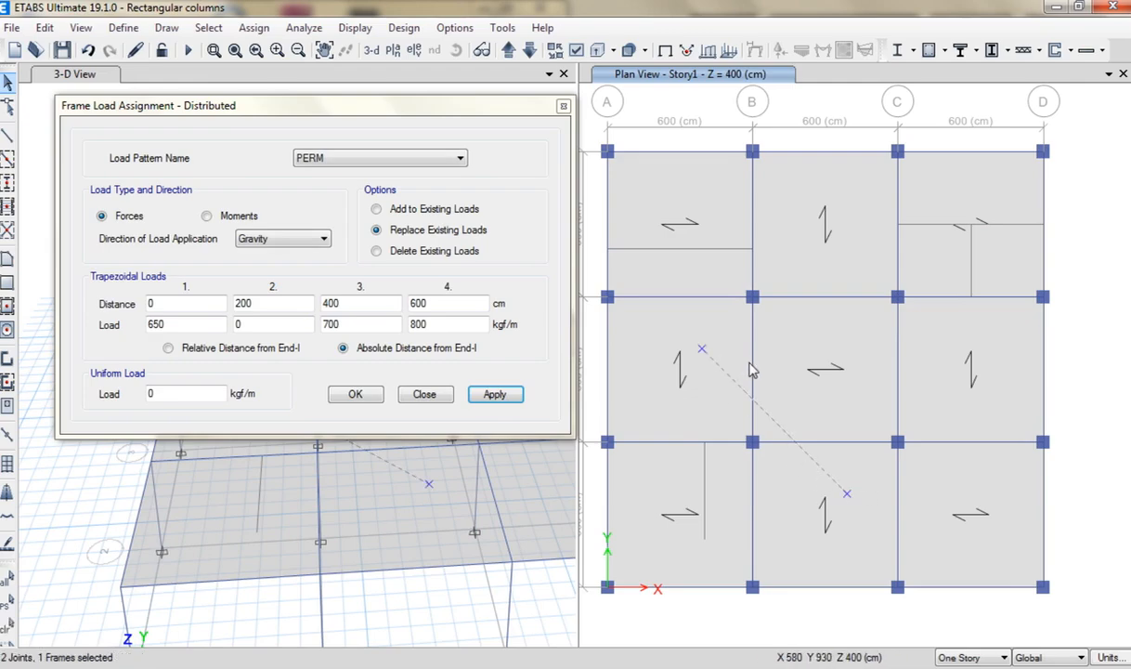
{"action": "left_click", "coordinate": [752, 369]}
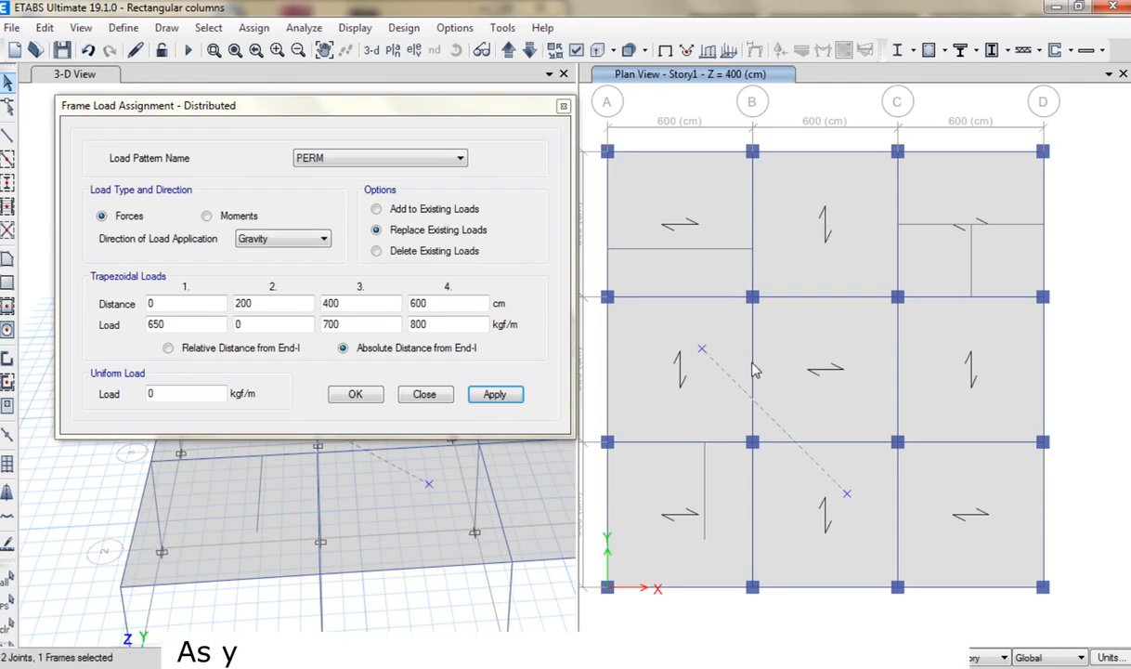
{"action": "left_click", "coordinate": [781, 444]}
{"action": "left_click", "coordinate": [44, 27]}
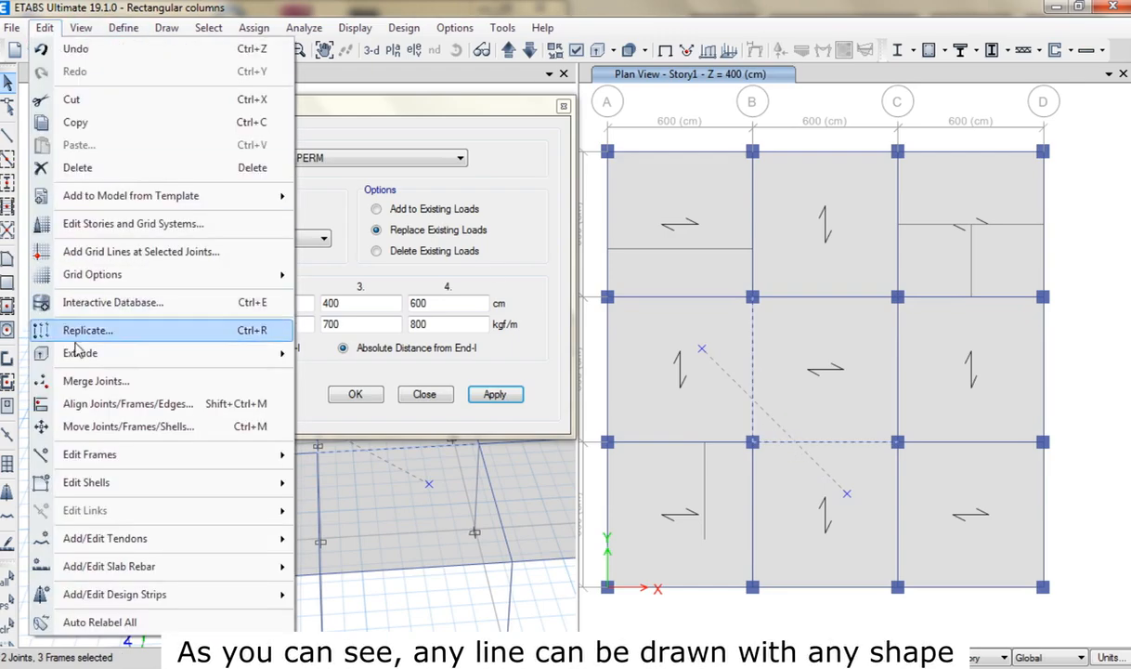
{"action": "left_click", "coordinate": [112, 402]}
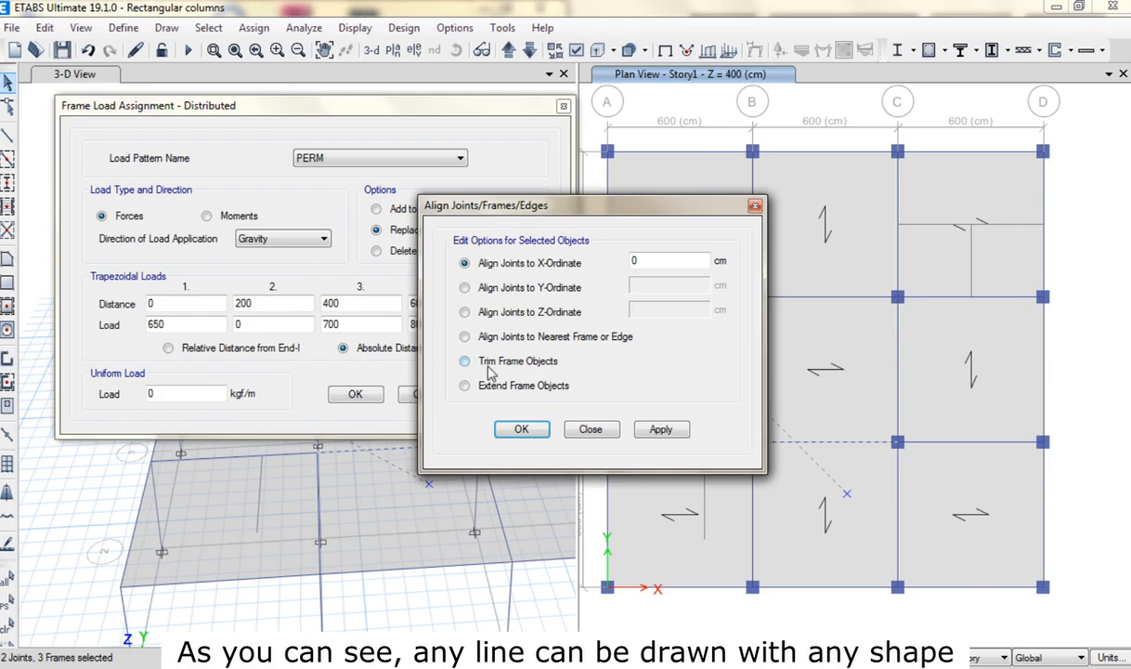
{"action": "left_click", "coordinate": [464, 361]}
{"action": "left_click", "coordinate": [661, 429]}
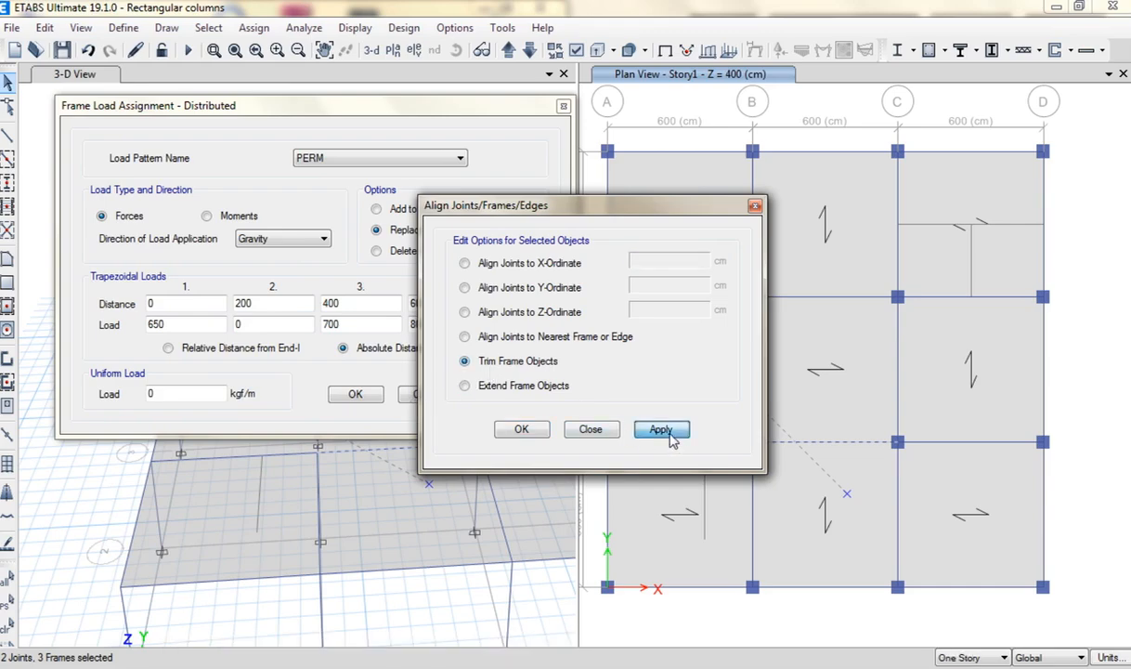
- Trim the grid C end of the horizontal null line in bay C–D/3–4 back to the vertical null line
{"action": "left_click_drag", "start_coordinate": [658, 209], "coordinate": [546, 225]}
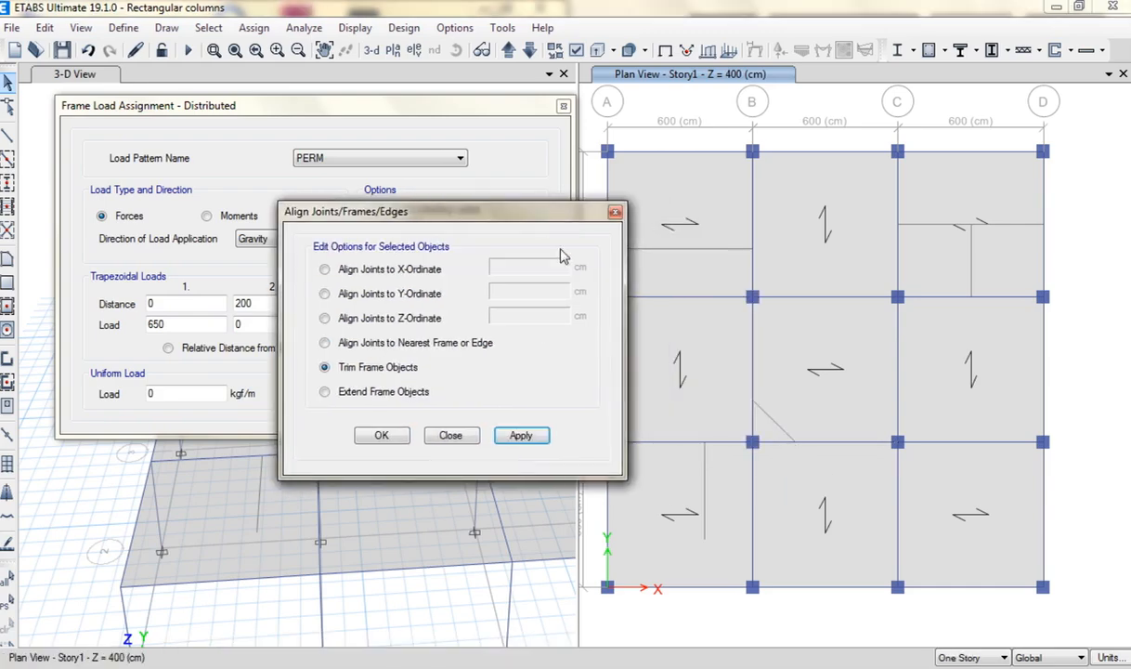
{"action": "left_click", "coordinate": [925, 224]}
{"action": "left_click_drag", "start_coordinate": [887, 234], "coordinate": [924, 217]}
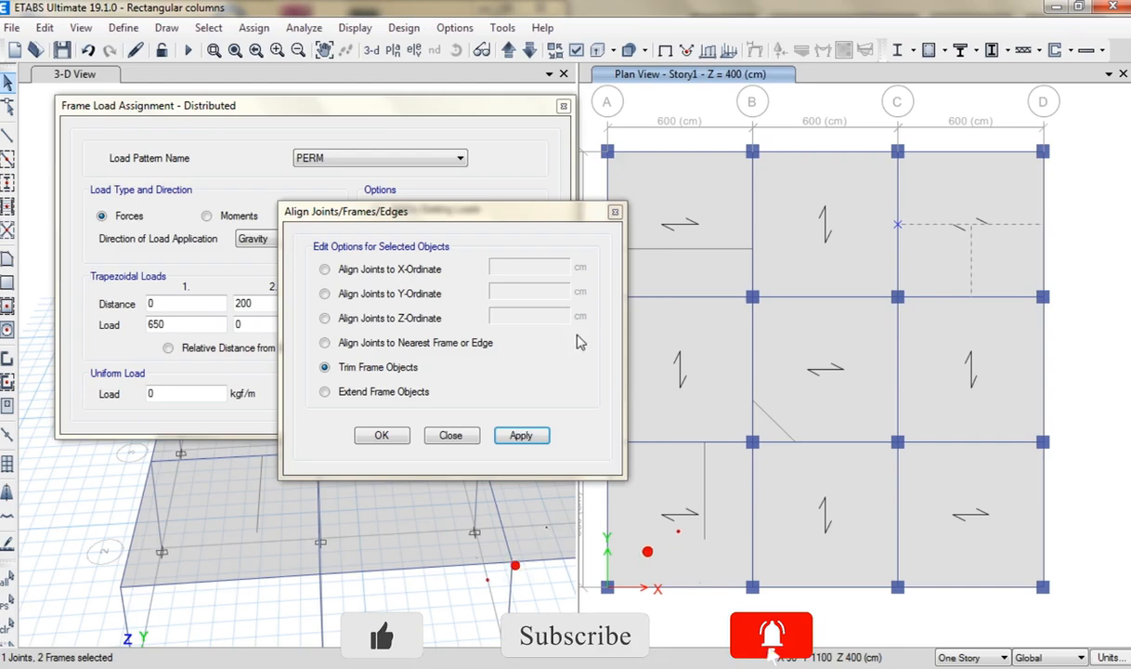
{"action": "left_click", "coordinate": [519, 436]}
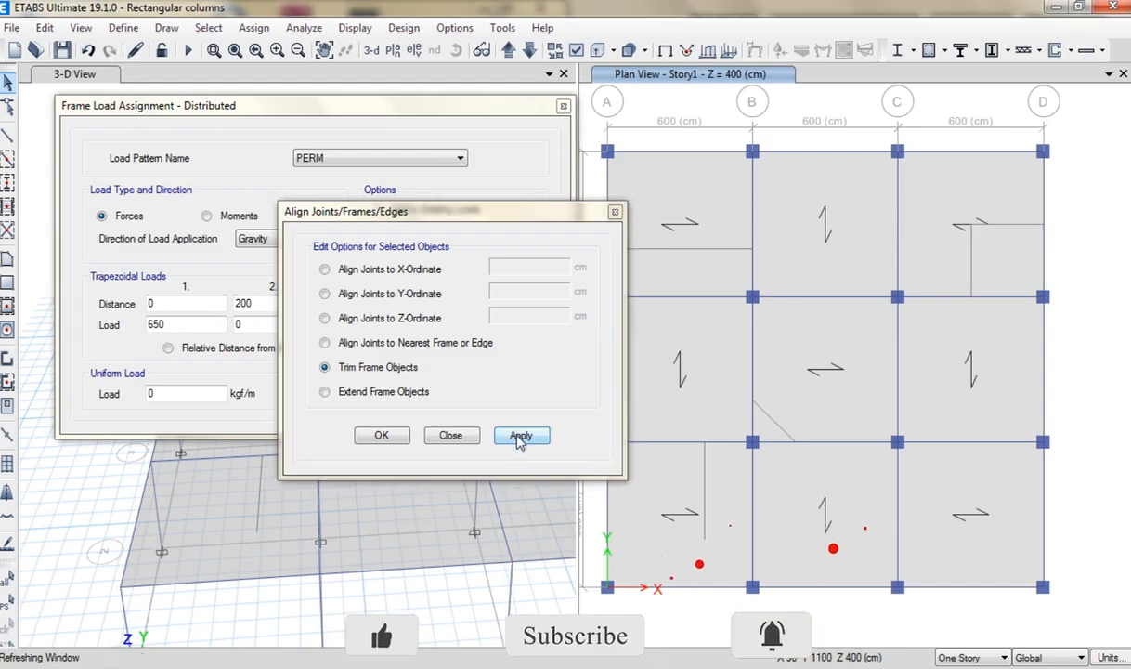
{"action": "left_click", "coordinate": [456, 435]}
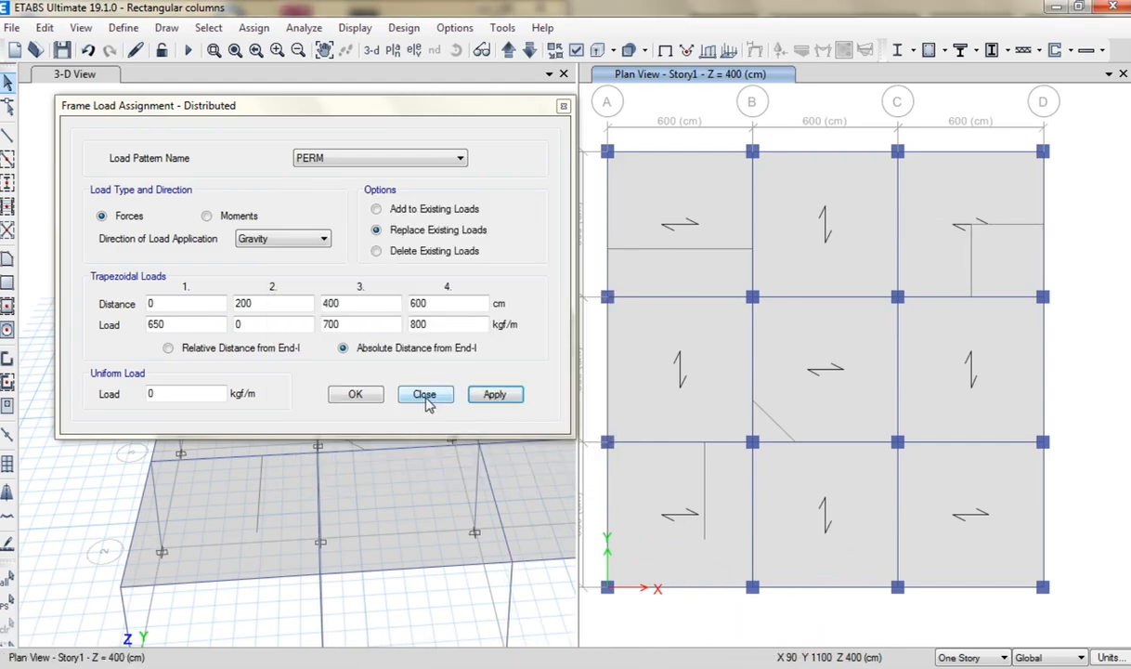
- Replace the loads on the trimmed diagonal line, with all trapezoidal loads 0 and a uniform PERM gravity load of 800 kgf/m
{"action": "left_click", "coordinate": [778, 431]}
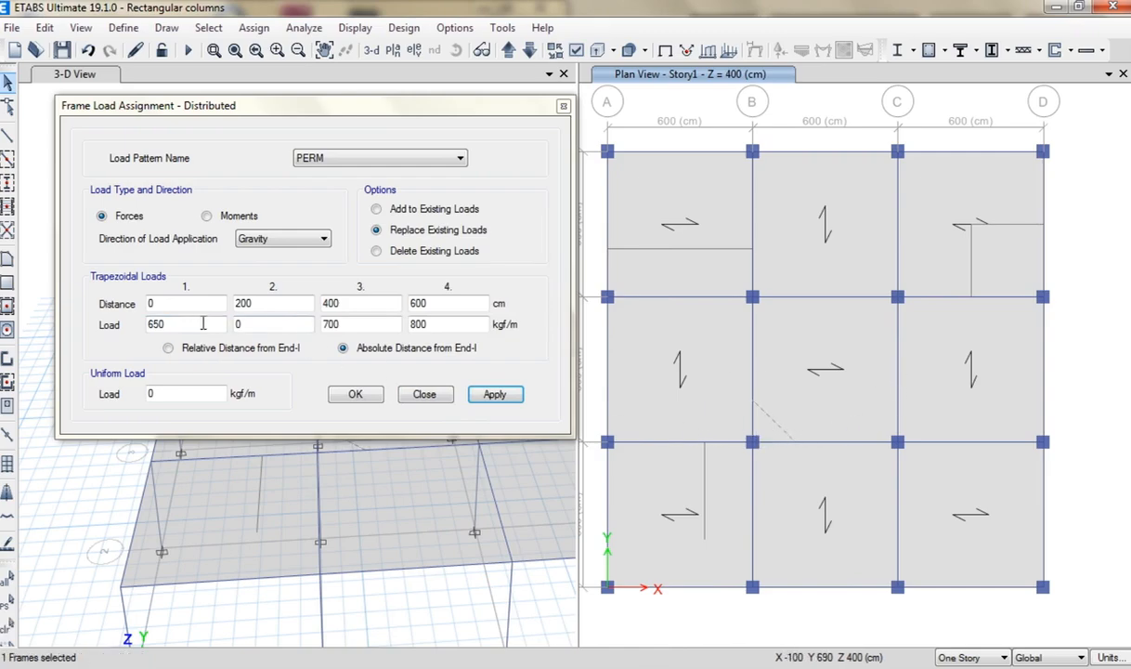
{"action": "left_click_drag", "start_coordinate": [197, 324], "coordinate": [79, 329]}
{"action": "type", "text": "0"}
{"action": "key", "text": "Tab"}
{"action": "key", "text": "Tab"}
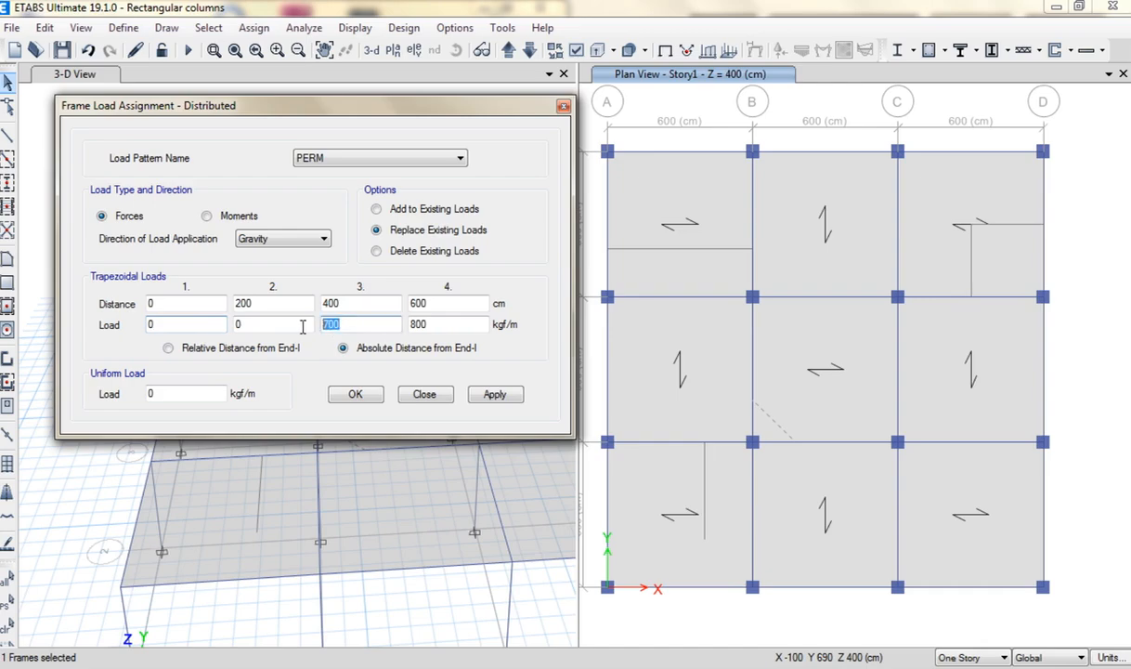
{"action": "type", "text": "0"}
{"action": "key", "text": "Tab"}
{"action": "type", "text": "0"}
{"action": "left_click_drag", "start_coordinate": [189, 387], "coordinate": [92, 397]}
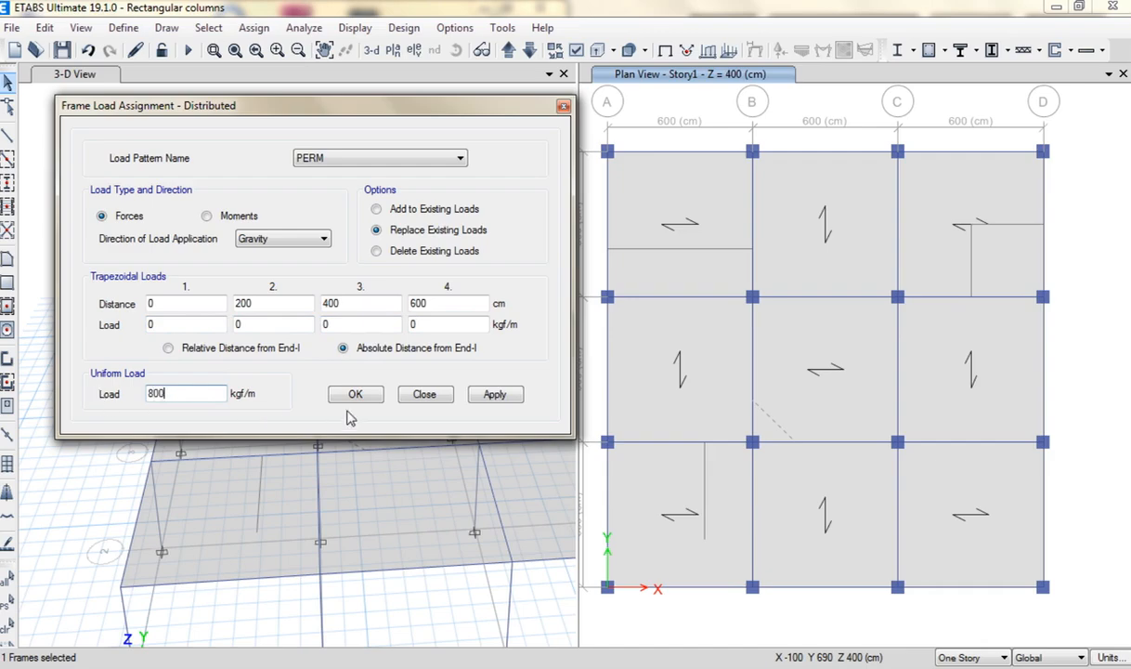
{"action": "left_click", "coordinate": [497, 397]}
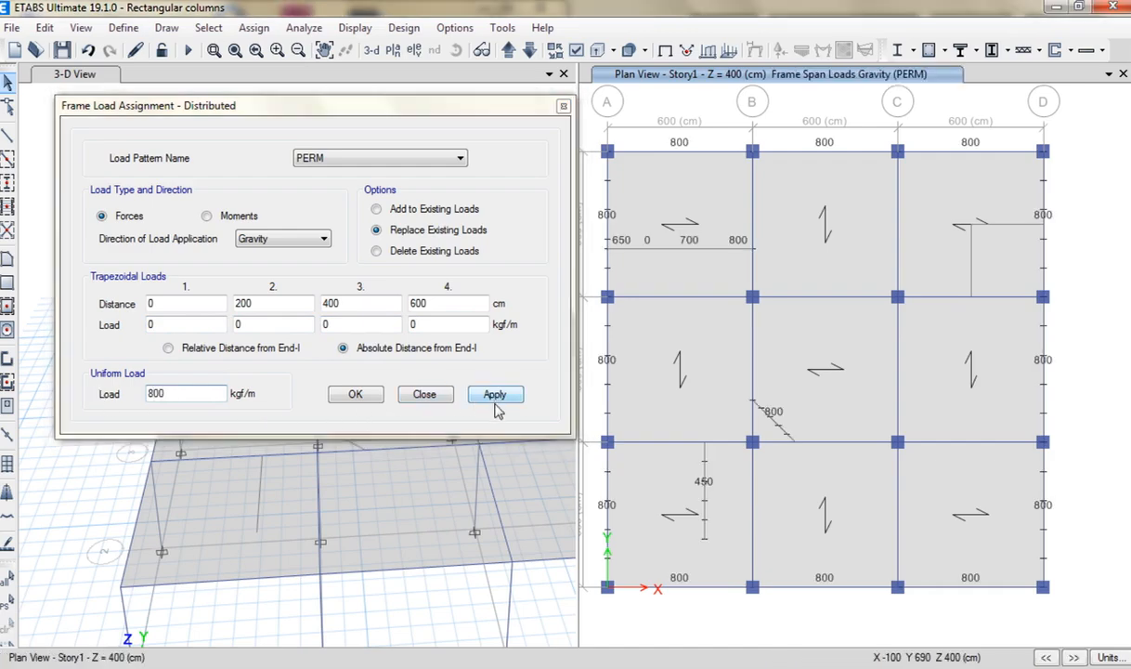
- Display the PERM frame span forces with joint loads and loading values in the 3D view, keeping the null lines unobstructed
{"action": "left_click", "coordinate": [462, 511]}
{"action": "left_click_drag", "start_coordinate": [409, 110], "coordinate": [833, 112]}
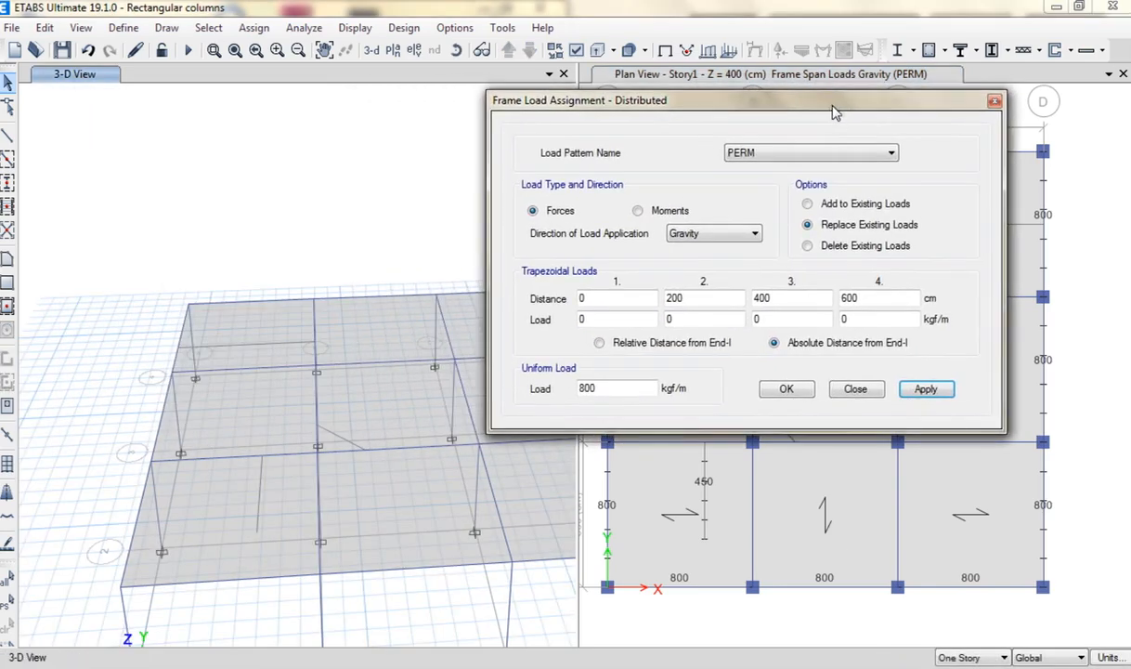
{"action": "left_click_drag", "start_coordinate": [548, 99], "coordinate": [663, 116]}
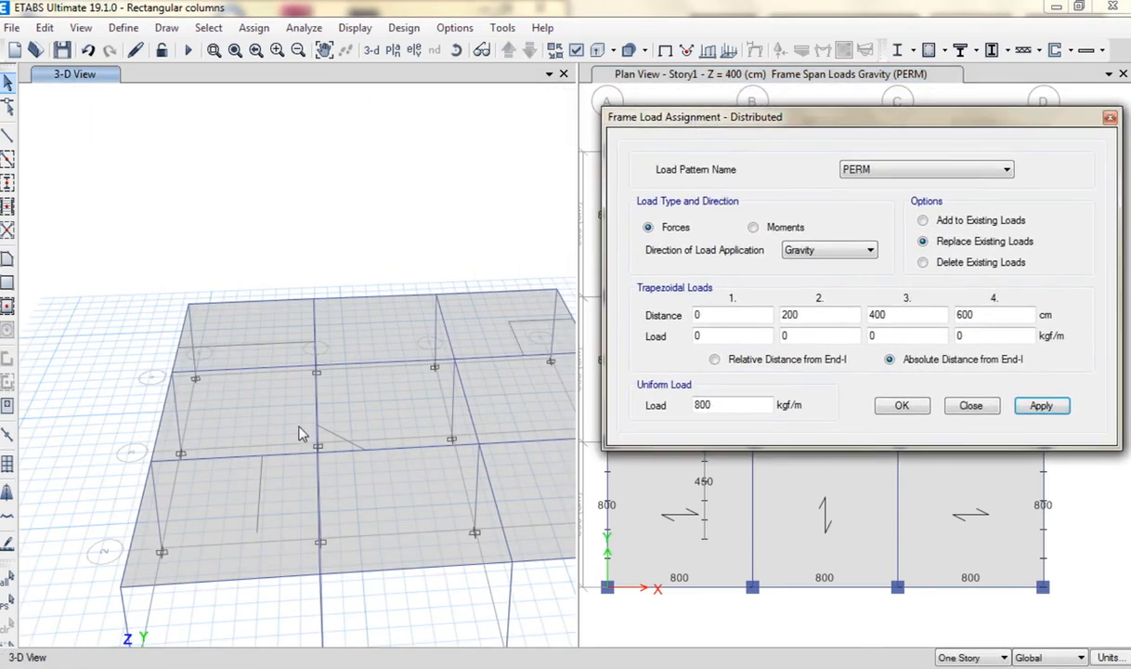
{"action": "left_click", "coordinate": [712, 56]}
{"action": "left_click_drag", "start_coordinate": [461, 231], "coordinate": [395, 57]}
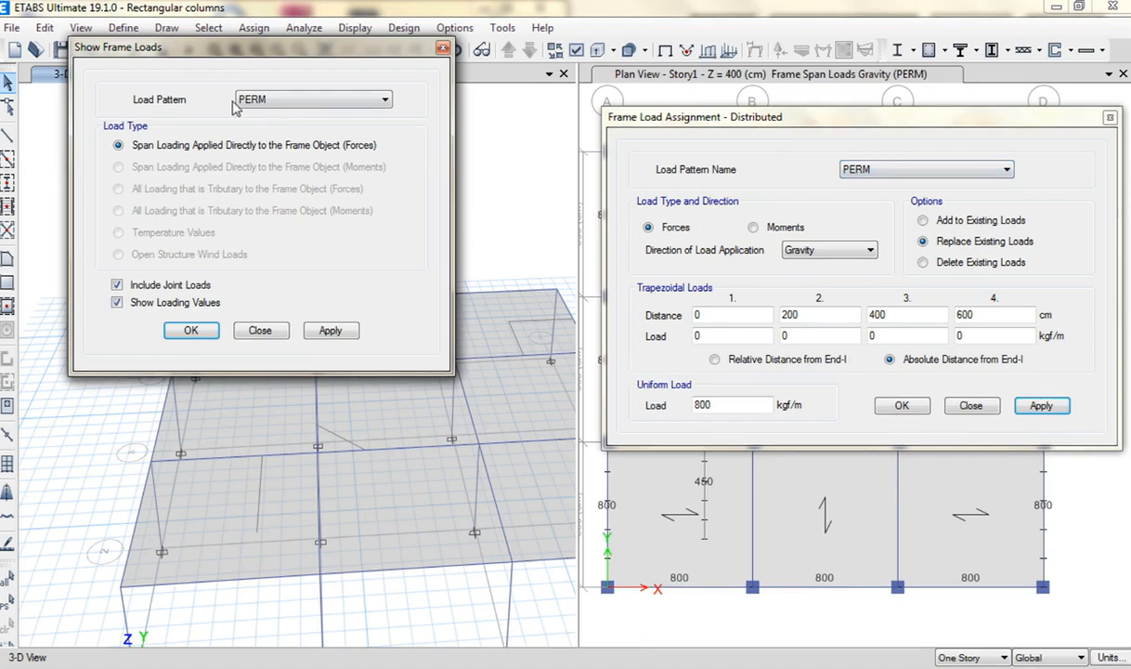
{"action": "left_click", "coordinate": [326, 332]}
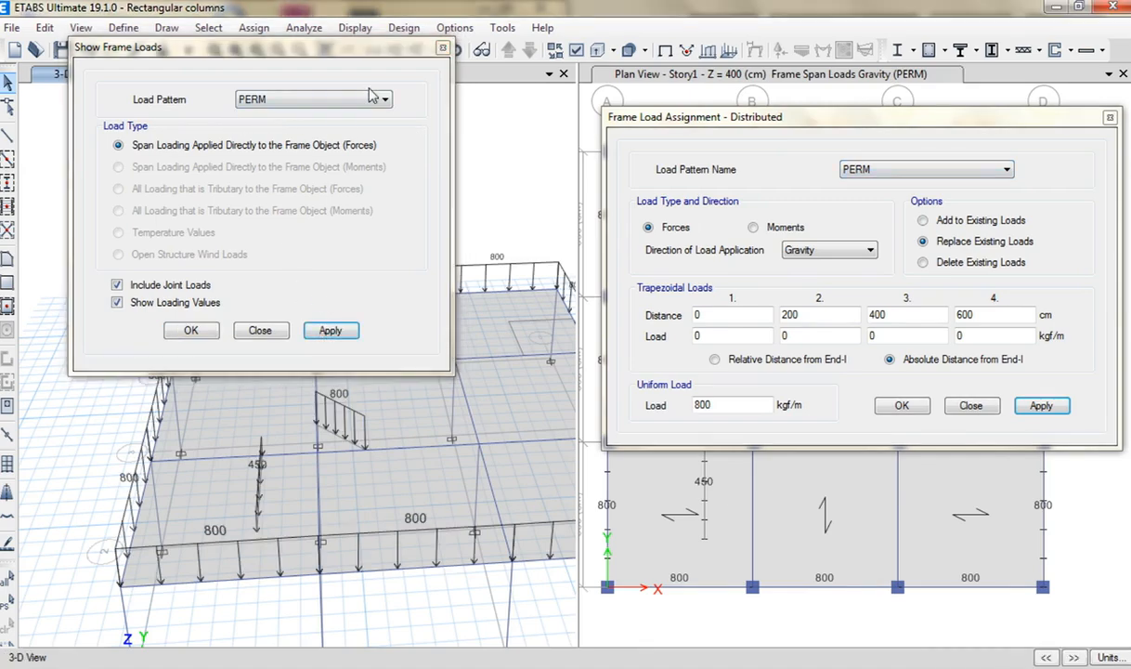
{"action": "left_click_drag", "start_coordinate": [389, 62], "coordinate": [295, 53]}
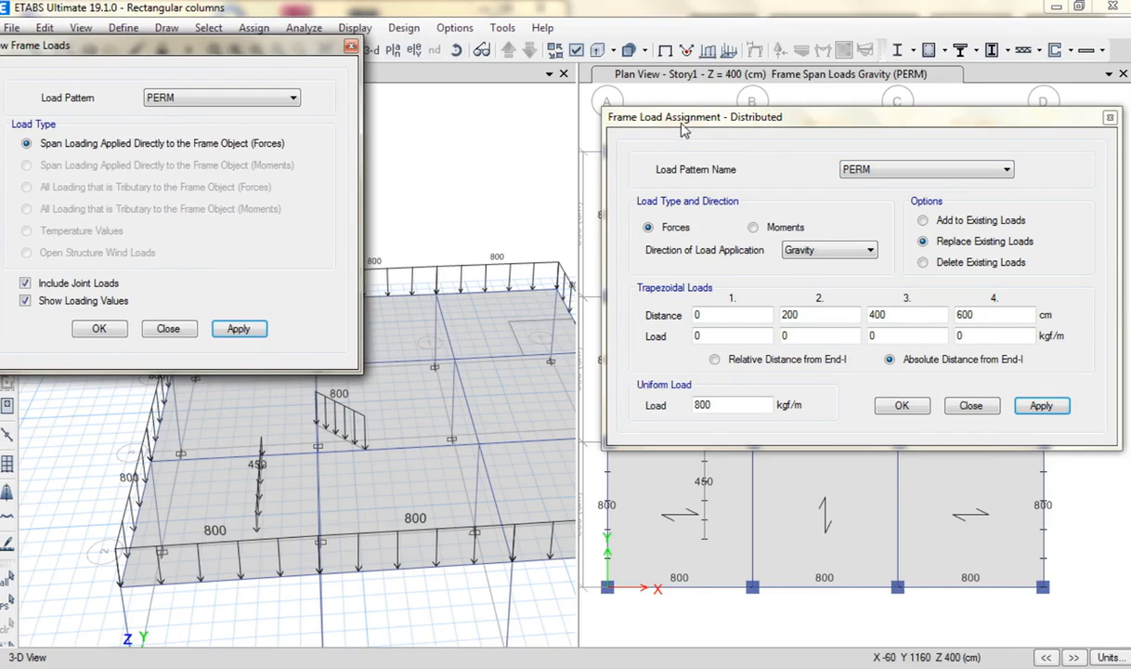
- Replace the loads on the vertical null line in bay C–D/3–4 with a uniform PERM gravity load of 400 kgf/m
{"action": "left_click_drag", "start_coordinate": [678, 118], "coordinate": [258, 232]}
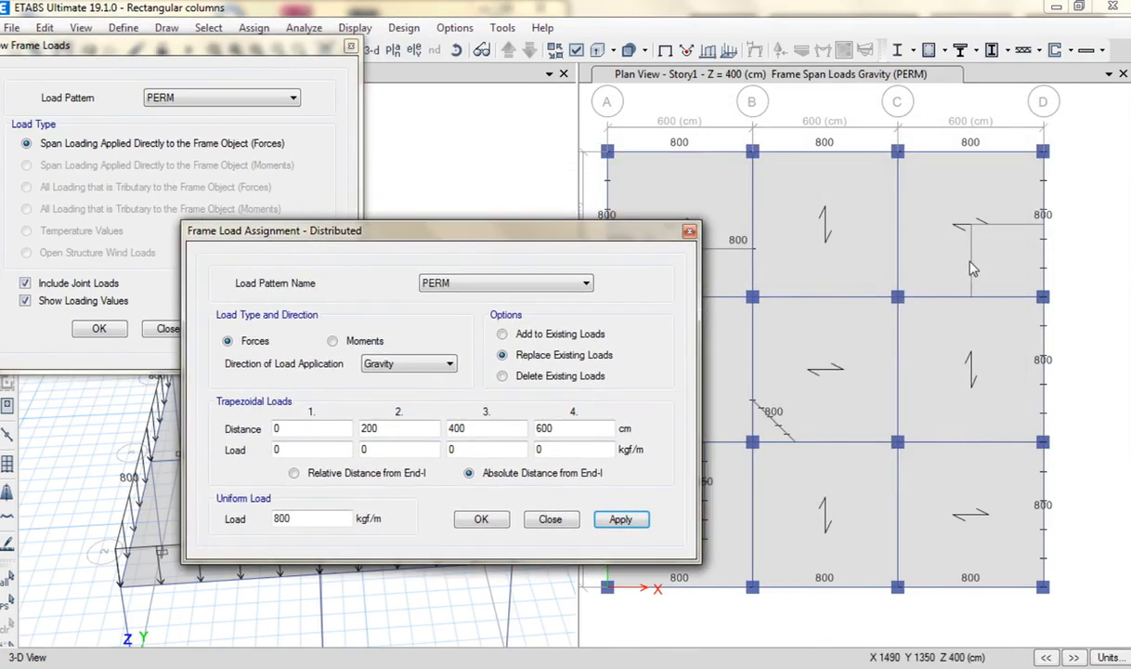
{"action": "left_click", "coordinate": [972, 268]}
{"action": "double_click", "coordinate": [276, 519]}
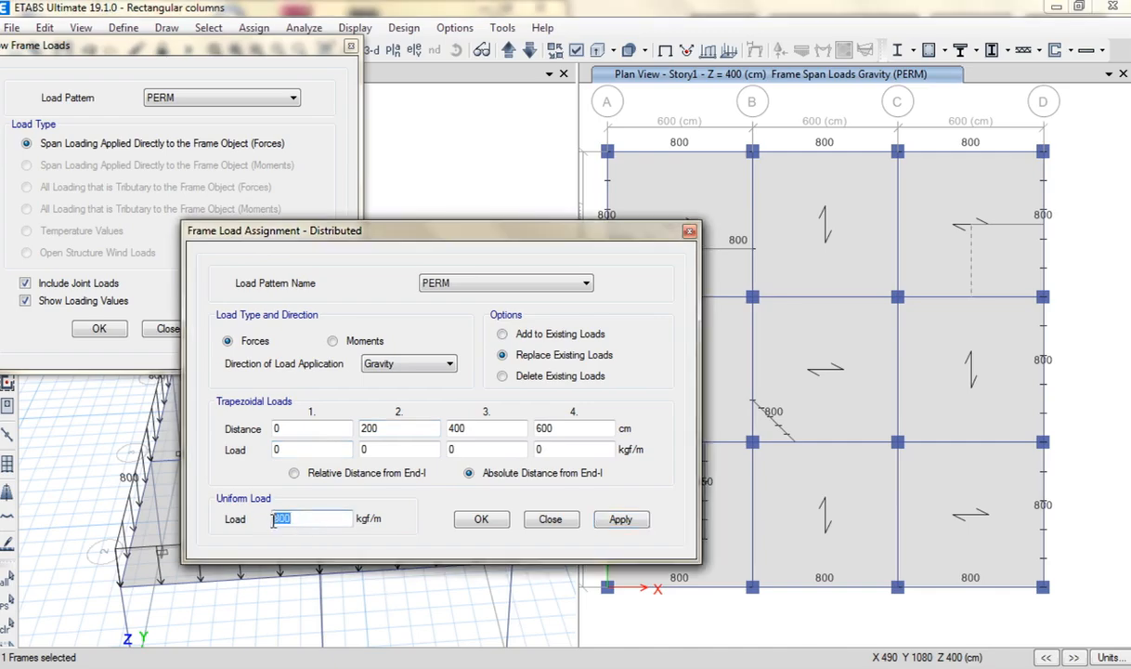
{"action": "type", "text": "400"}
{"action": "left_click", "coordinate": [616, 520]}
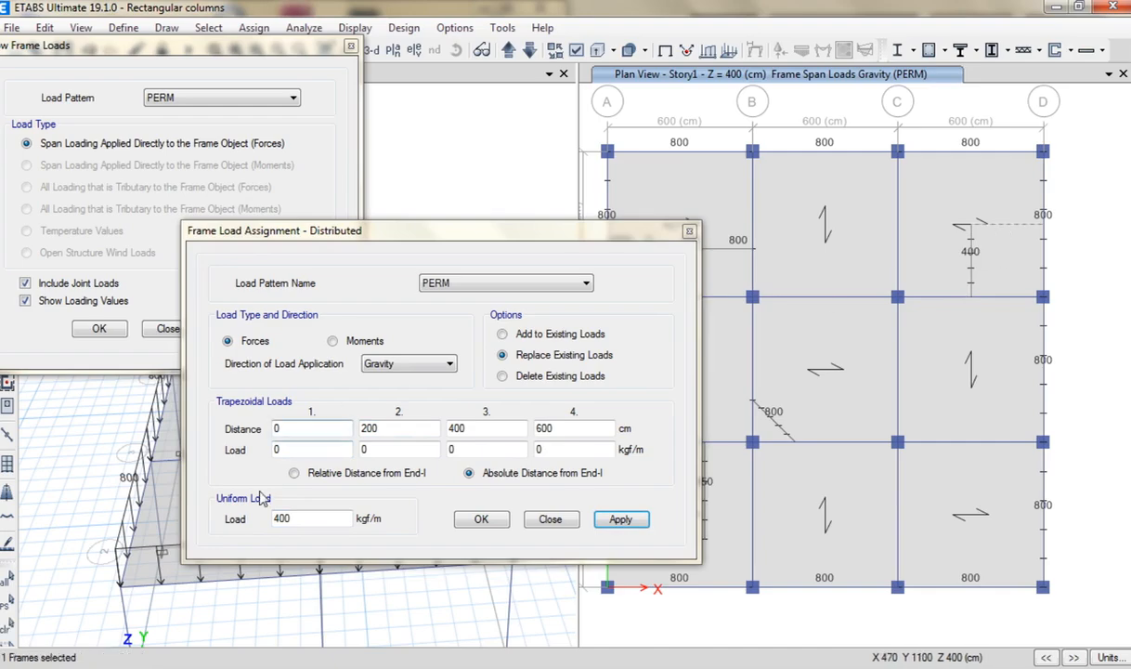
- Set the uniform load to 0 kgf/m and trapezoidal distances 2, 3 and 4 to 0 cm for the horizontal null line
{"action": "double_click", "coordinate": [283, 518]}
{"action": "type", "text": "0"}
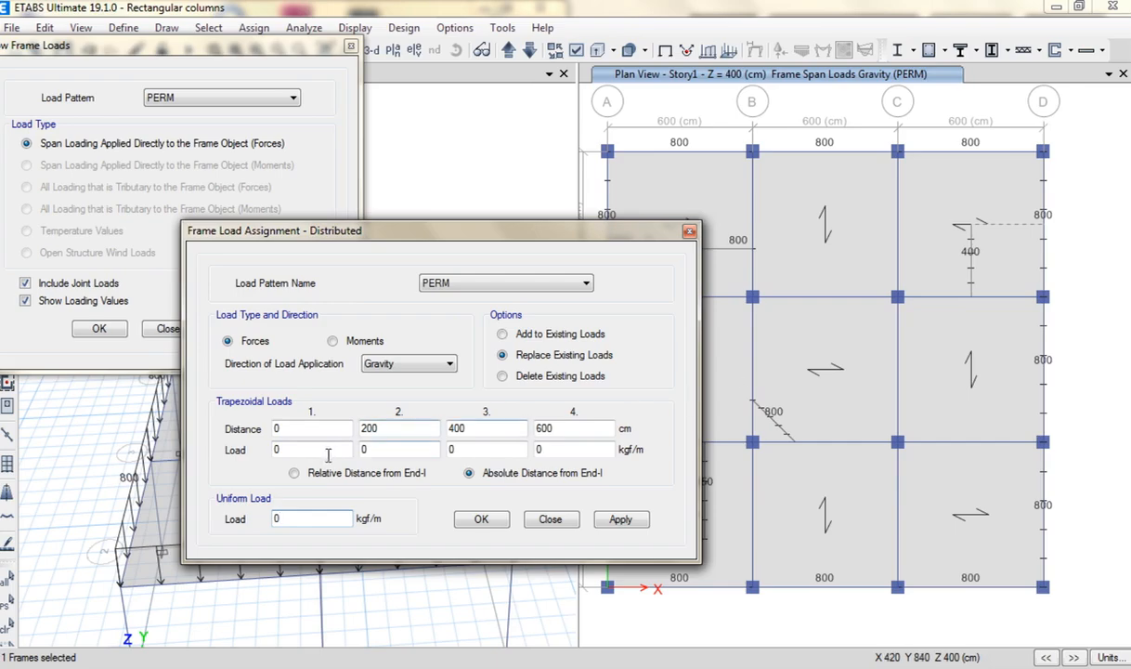
{"action": "left_click", "coordinate": [386, 429]}
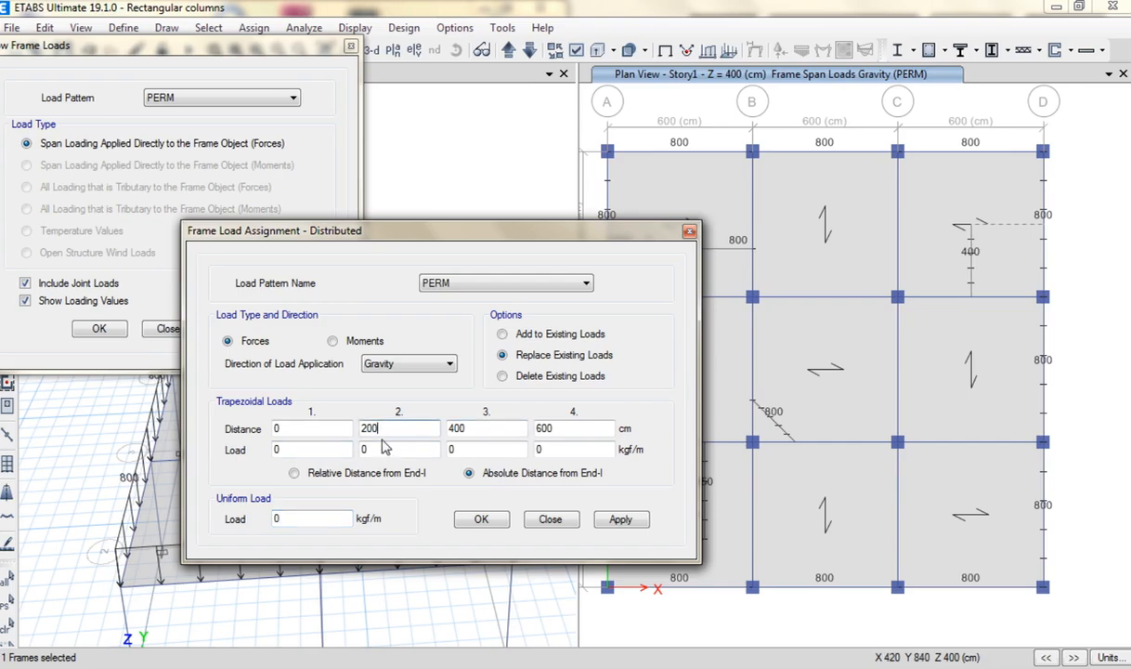
{"action": "left_click_drag", "start_coordinate": [386, 429], "coordinate": [332, 429]}
{"action": "type", "text": "0"}
{"action": "double_click", "coordinate": [469, 429]}
{"action": "type", "text": "0"}
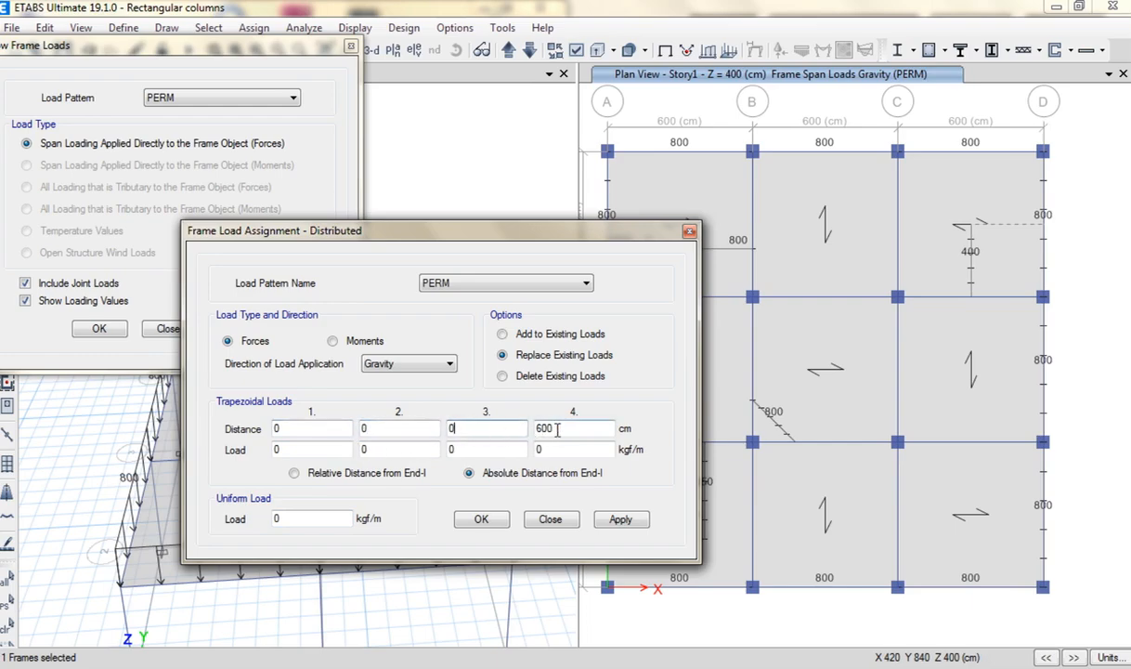
{"action": "double_click", "coordinate": [557, 429]}
{"action": "type", "text": "0"}
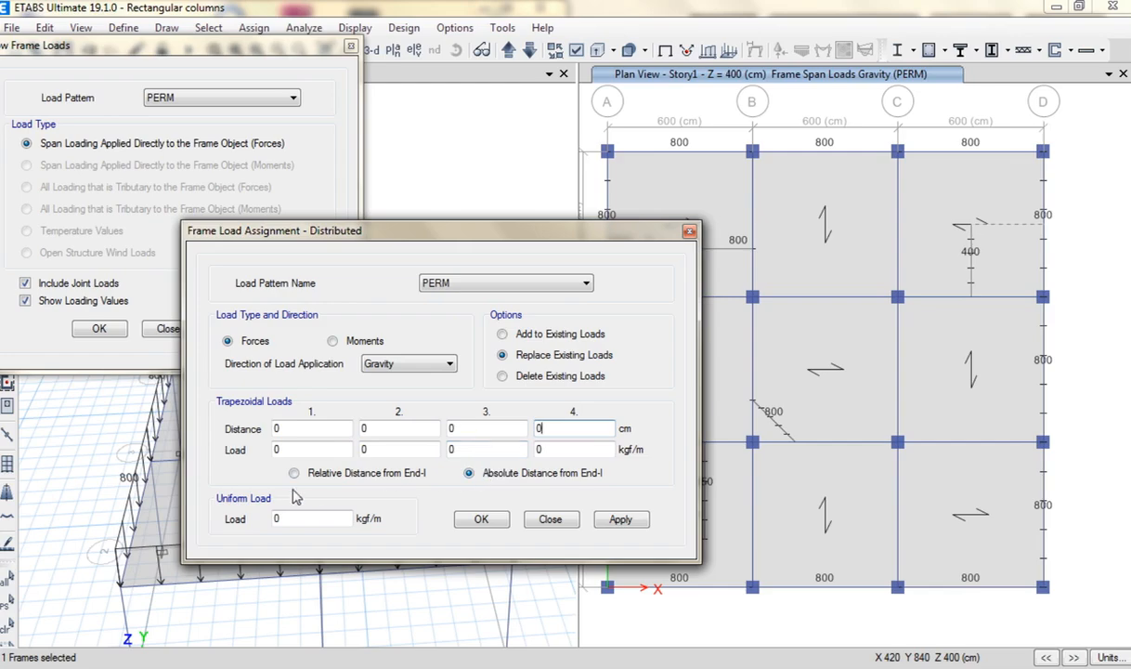
- Assign a triangular PERM load to the horizontal null line in bay C–D/3–4, with point 4 at 300 cm and 500 kgf/m
{"action": "double_click", "coordinate": [286, 449]}
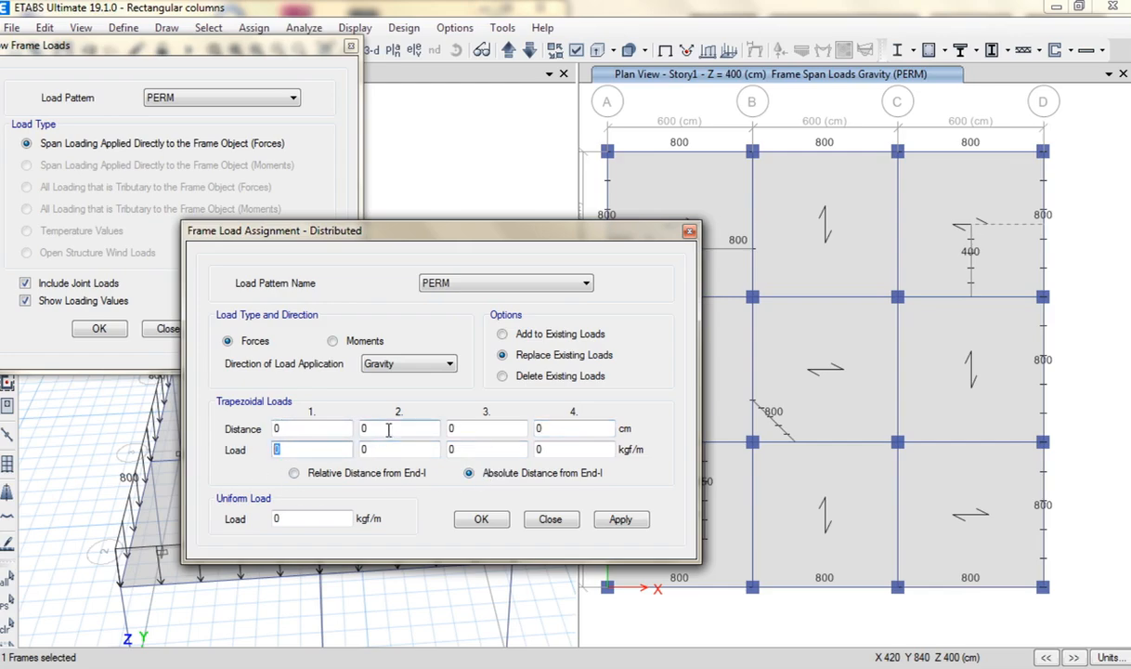
{"action": "key", "text": "shift+Tab"}
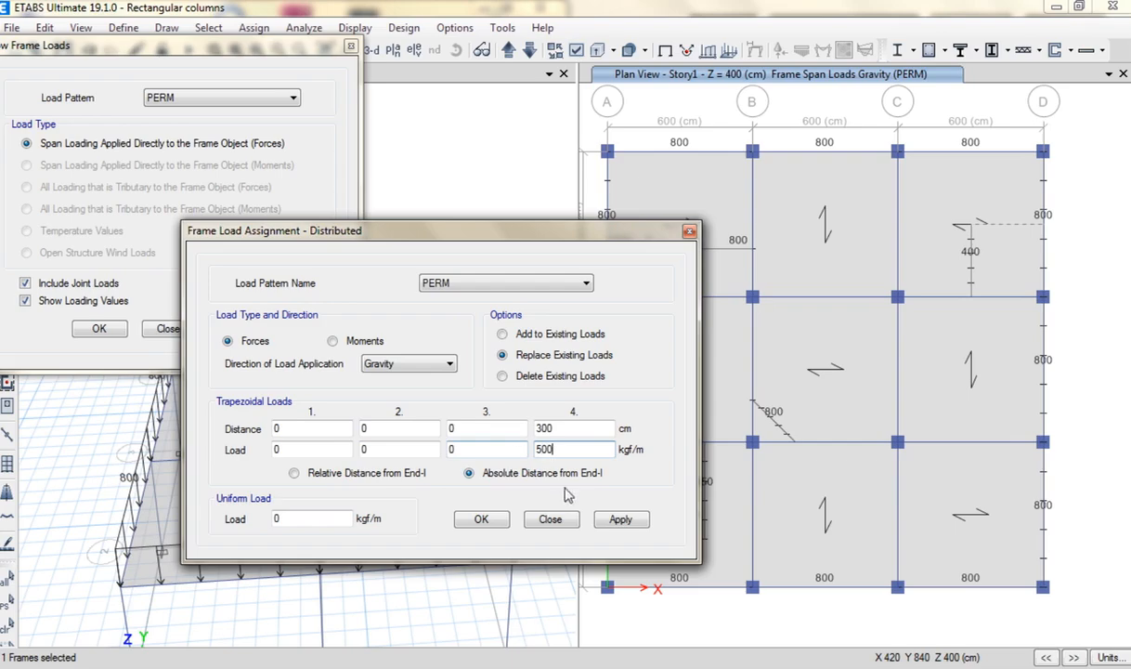
{"action": "left_click", "coordinate": [619, 520]}
{"action": "left_click_drag", "start_coordinate": [625, 224], "coordinate": [1053, 166]}
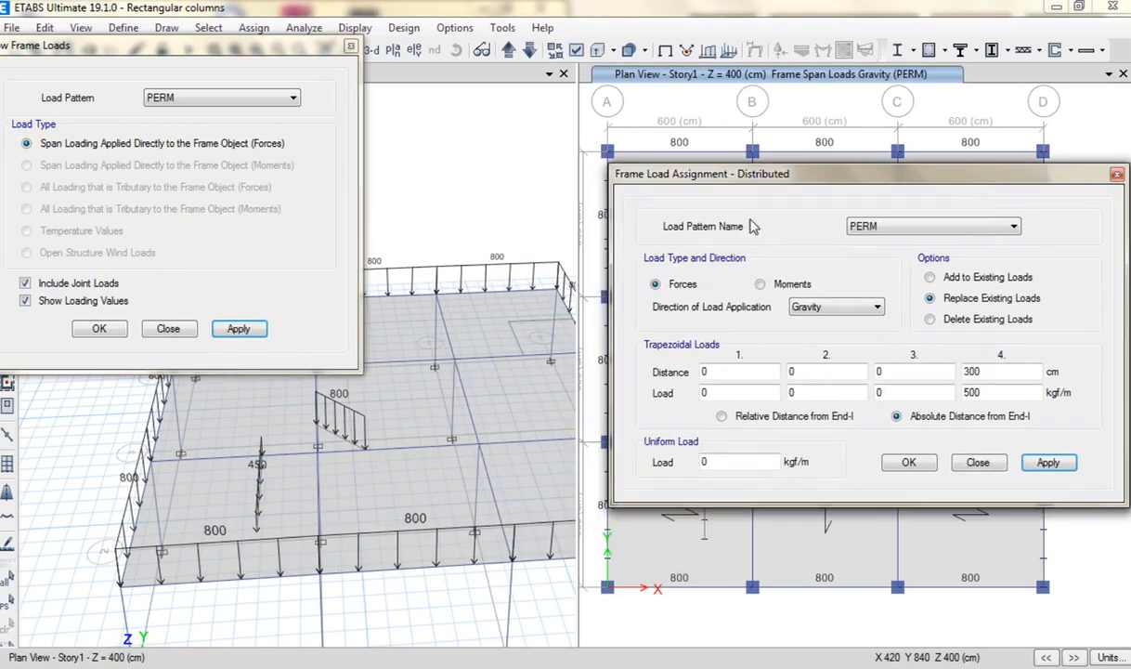
{"action": "left_click", "coordinate": [420, 447]}
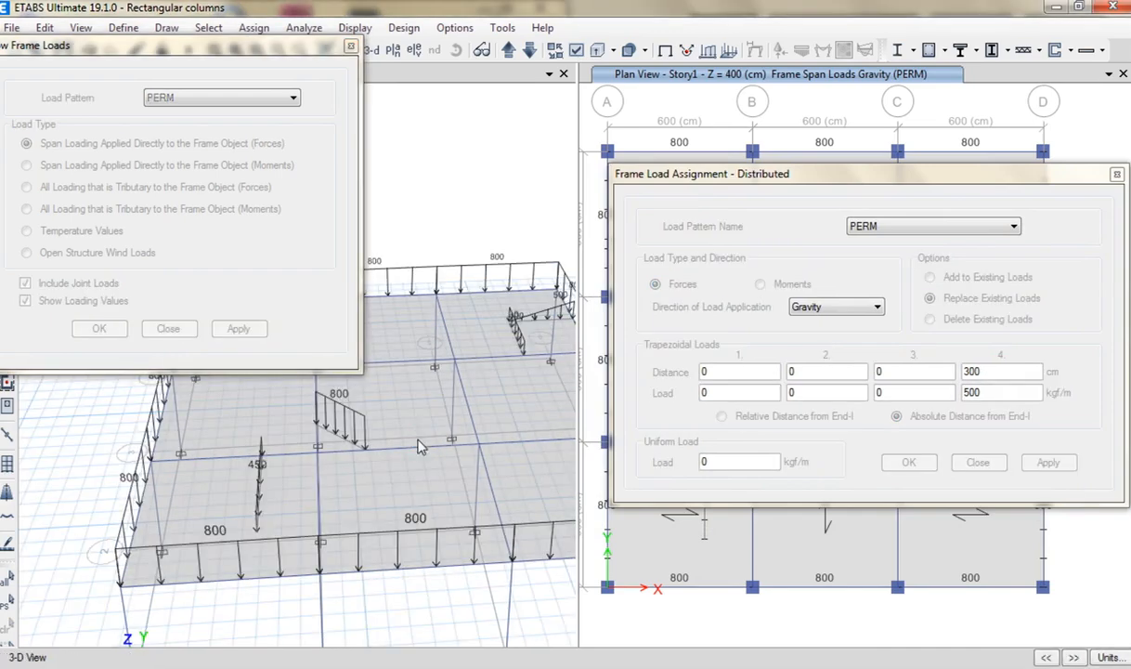
{"action": "left_click", "coordinate": [908, 460]}
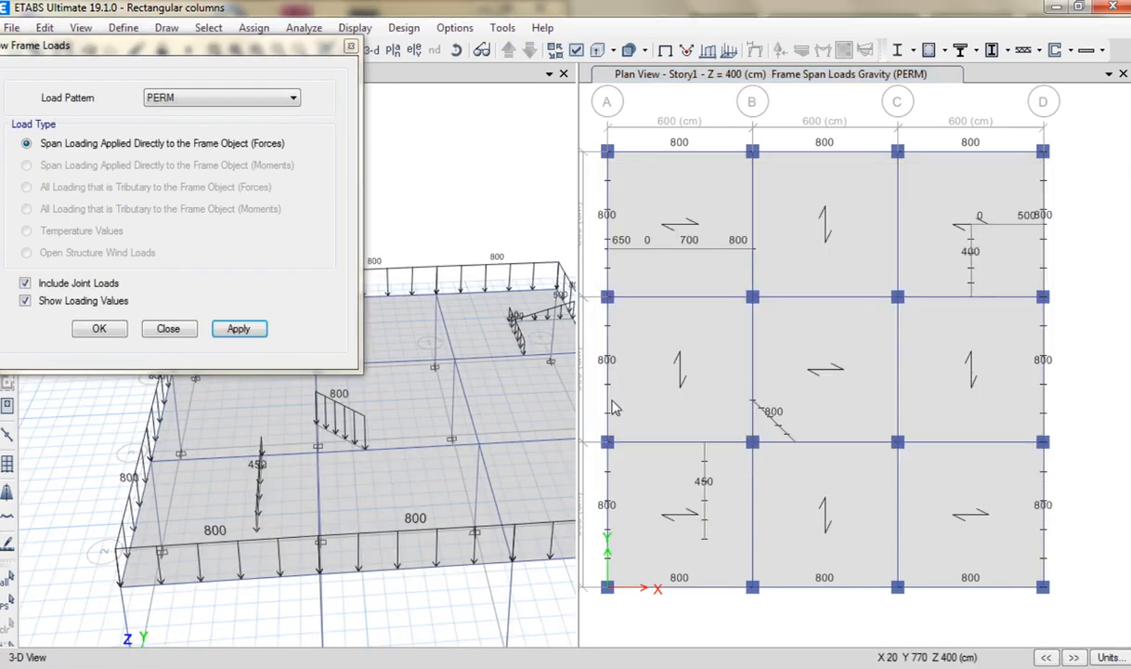
- Examine the PERM span loads on the null lines from several sides in an enlarged, unobstructed 3D view
{"action": "left_click_drag", "start_coordinate": [578, 395], "coordinate": [731, 395]}
{"action": "left_click", "coordinate": [549, 399]}
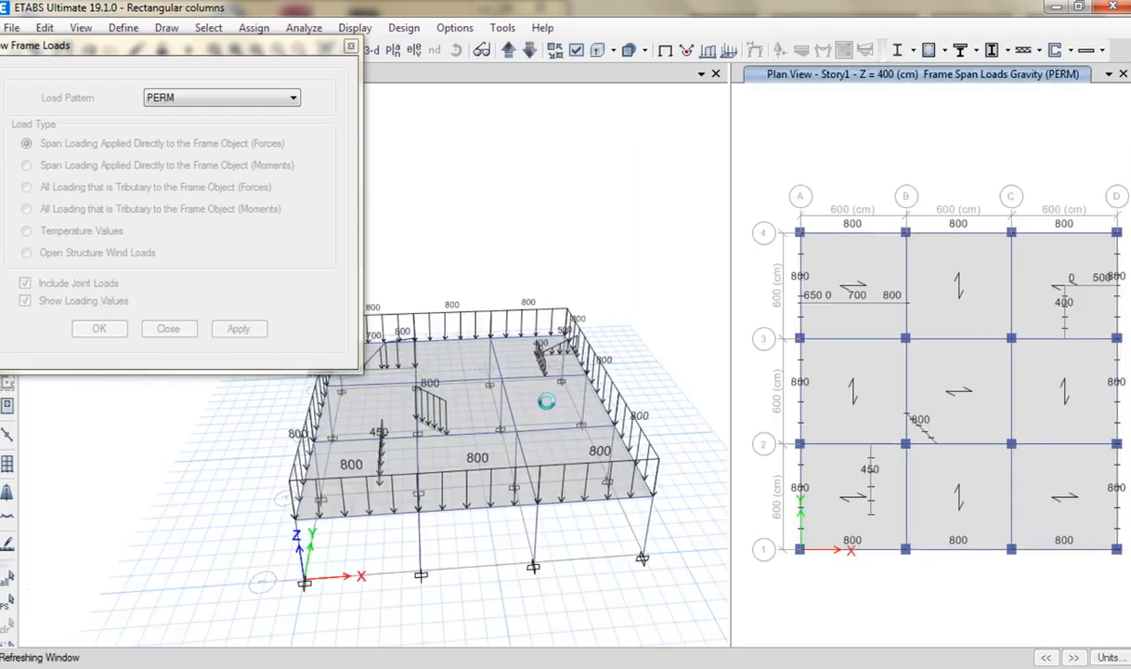
{"action": "mouse_move", "coordinate": [507, 471]}
{"action": "middle_mouse_down", "text": "shift"}
{"action": "mouse_move", "coordinate": [502, 494]}
{"action": "mouse_move", "coordinate": [495, 487]}
{"action": "middle_mouse_up", "text": "shift"}
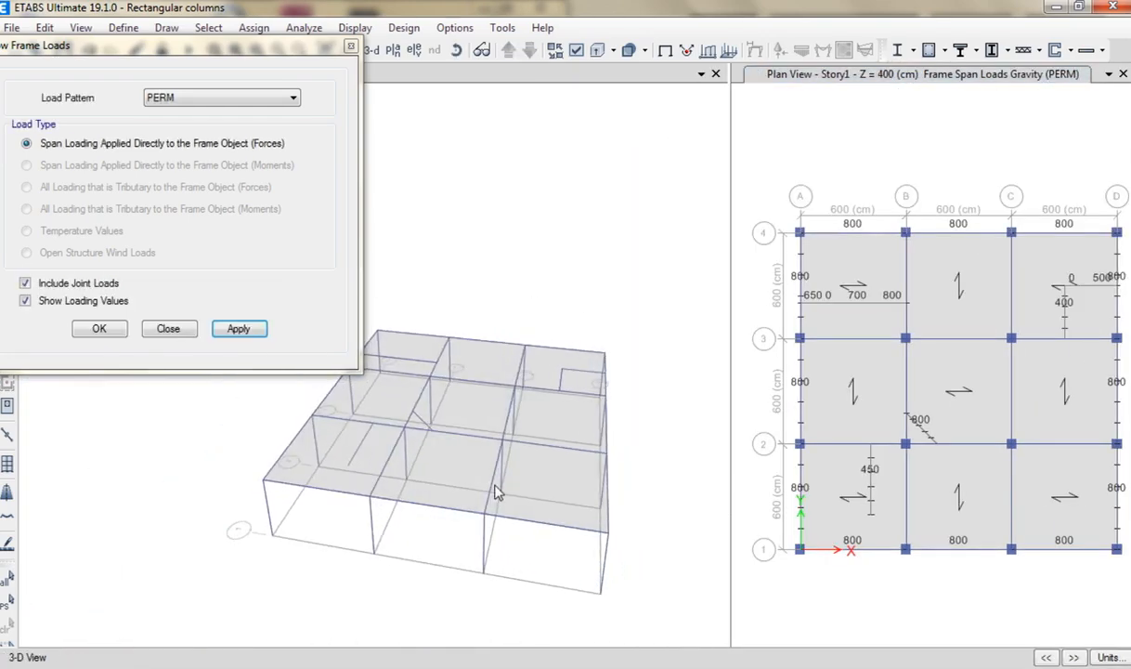
{"action": "scroll", "coordinate": [393, 442], "scroll_direction": "up", "scroll_amount": 3}
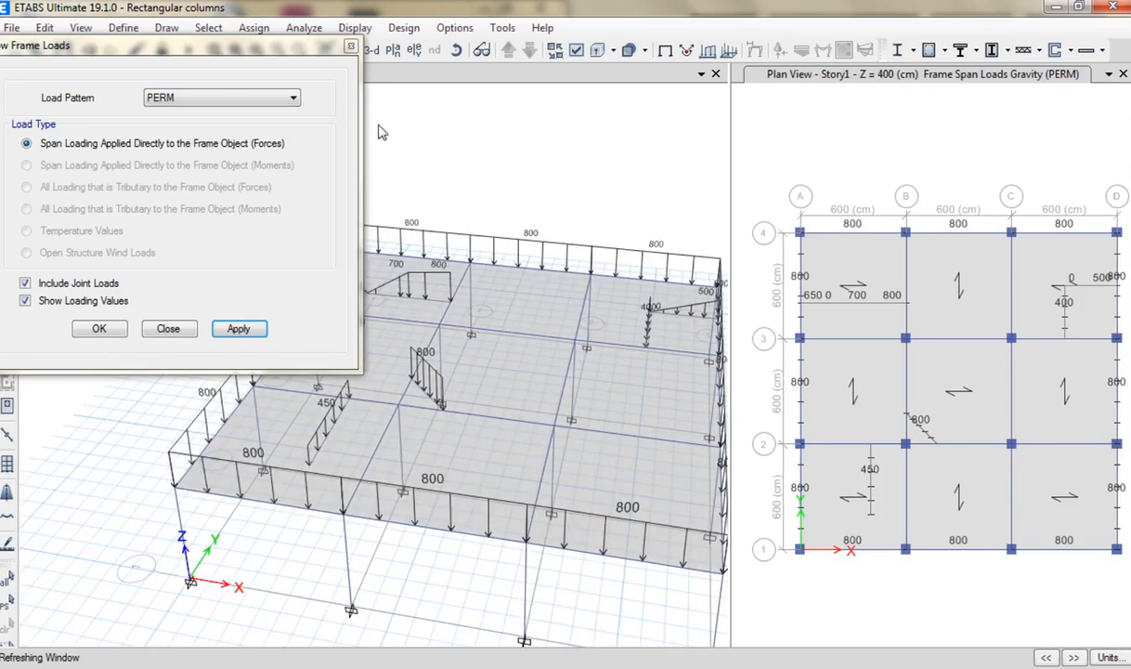
{"action": "left_click", "coordinate": [351, 46]}
{"action": "scroll", "coordinate": [436, 308], "scroll_direction": "up", "scroll_amount": 2}
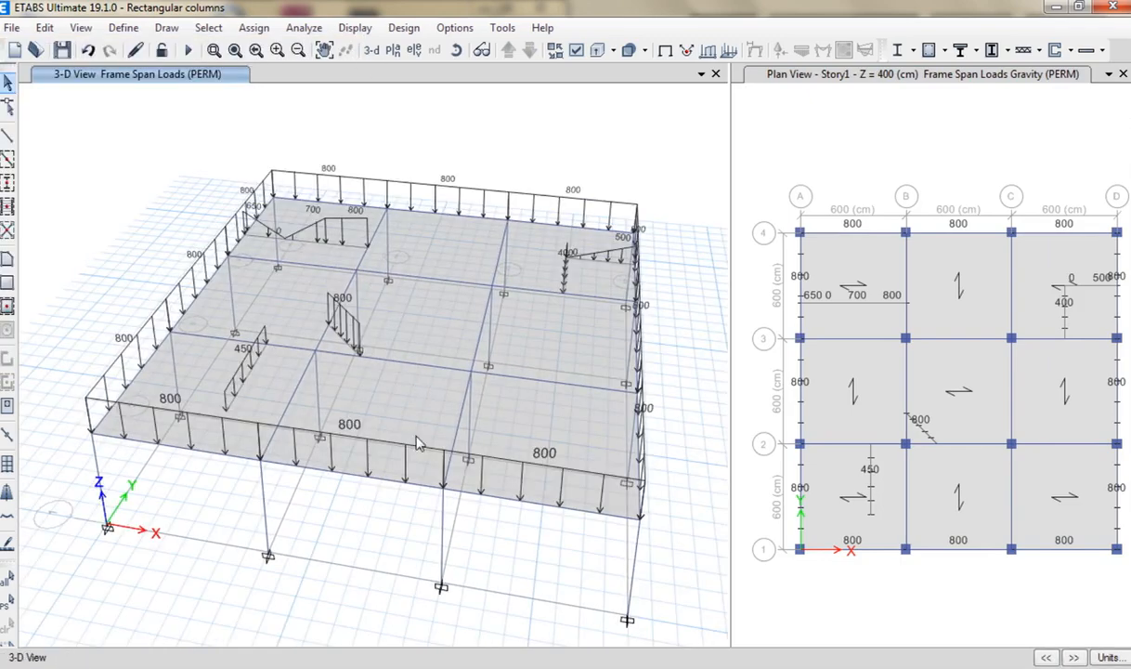
{"action": "mouse_move", "coordinate": [420, 457]}
{"action": "middle_mouse_down", "text": "shift"}
{"action": "mouse_move", "coordinate": [424, 421]}
{"action": "mouse_move", "coordinate": [417, 429]}
{"action": "middle_mouse_up", "text": "shift"}
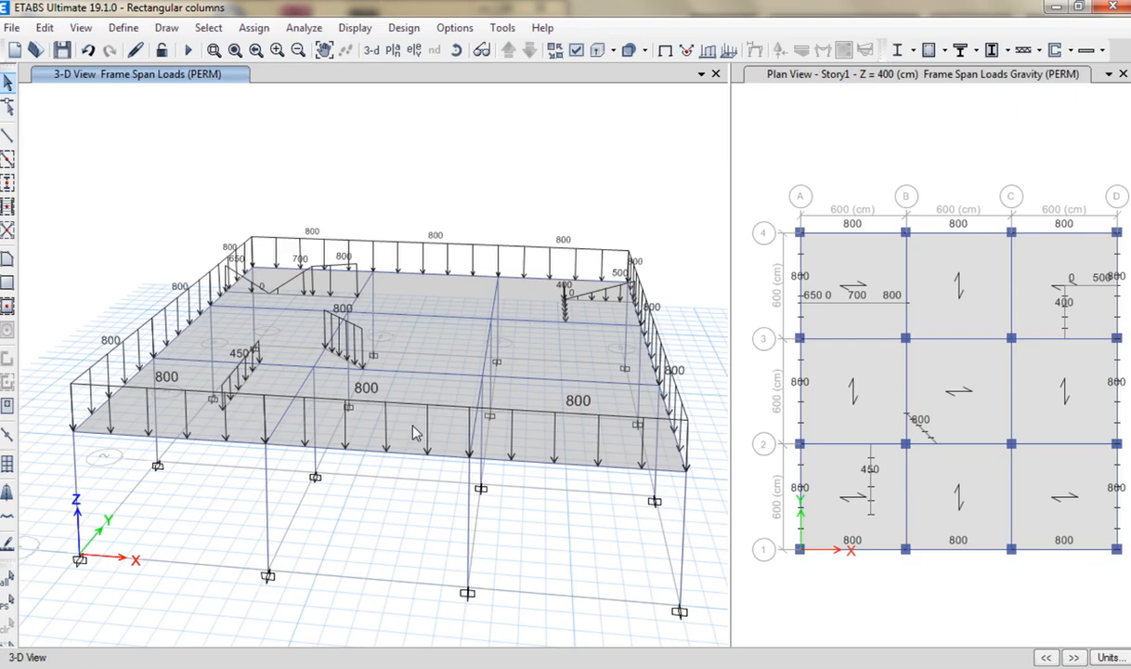
{"action": "mouse_move", "coordinate": [586, 359]}
{"action": "middle_mouse_down", "text": "shift"}
{"action": "mouse_move", "coordinate": [555, 307]}
{"action": "mouse_move", "coordinate": [541, 371]}
{"action": "mouse_move", "coordinate": [452, 399]}
{"action": "mouse_move", "coordinate": [390, 399]}
{"action": "mouse_move", "coordinate": [503, 391]}
{"action": "mouse_move", "coordinate": [447, 396]}
{"action": "middle_mouse_up", "text": "shift"}
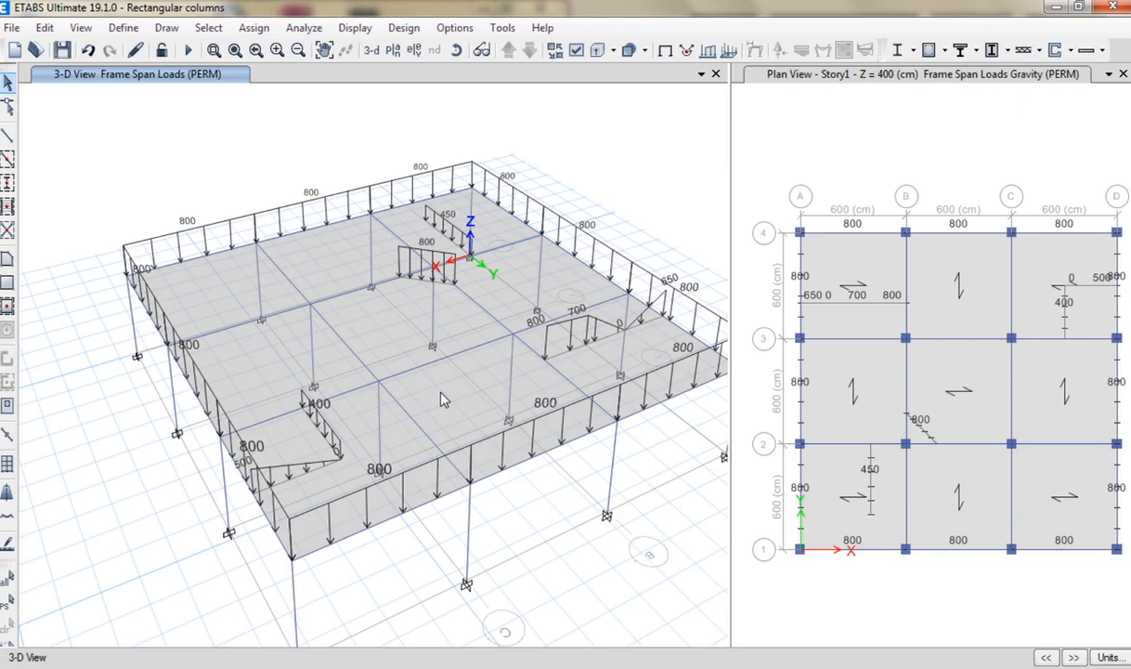
{"action": "middle_click_drag", "start_coordinate": [444, 397], "coordinate": [382, 382], "text": "shift"}
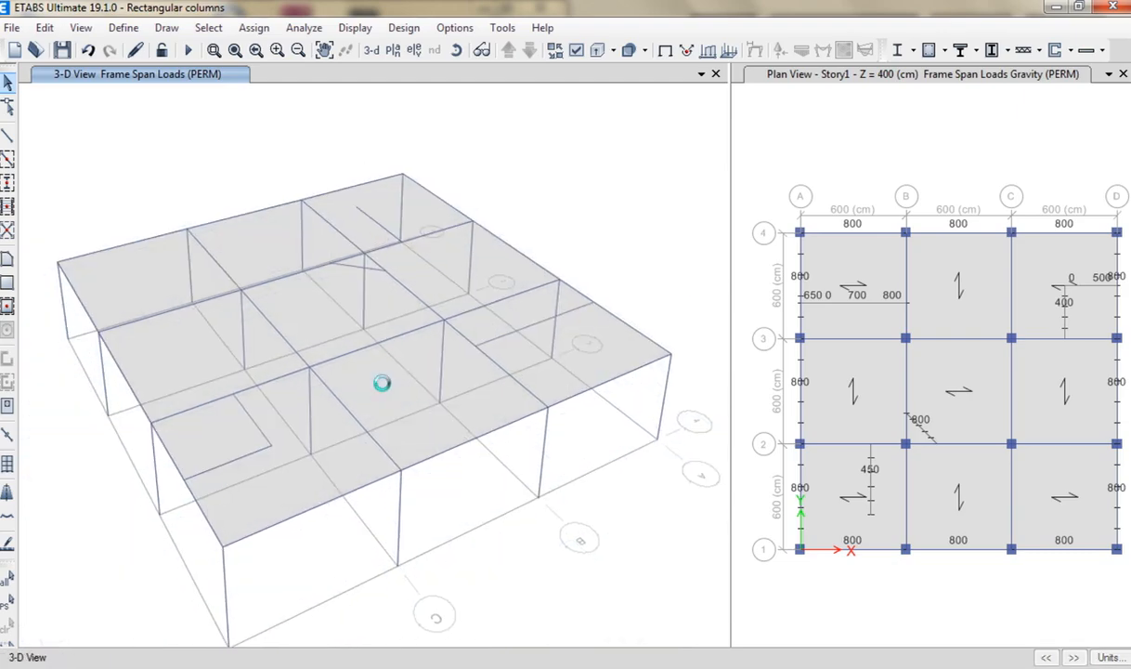
{"action": "key", "text": "alt"}
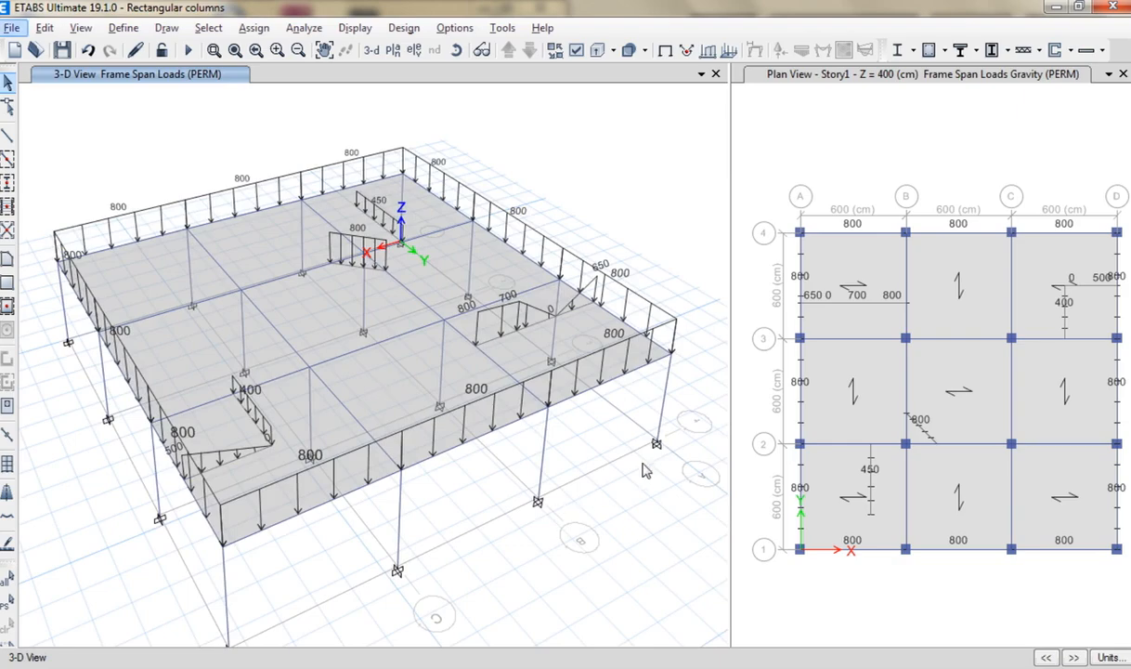
- Draw a null frame line with property None from B1 to C1 on Story1, using a plan offset normal of 300 cm
{"action": "left_click_drag", "start_coordinate": [730, 400], "coordinate": [568, 400]}
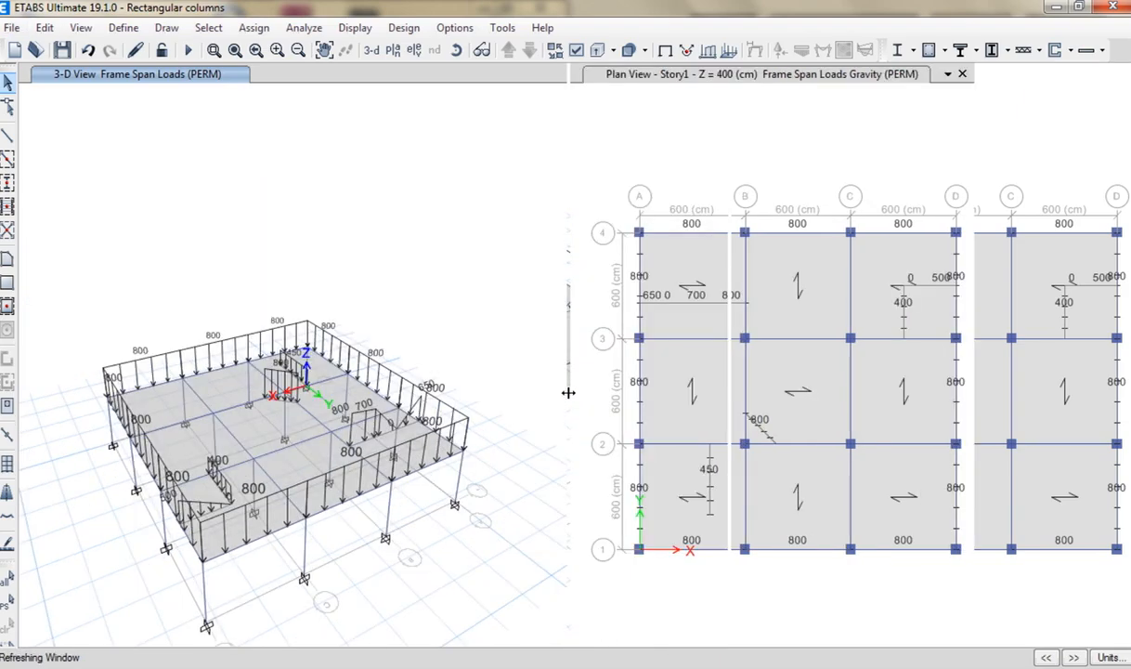
{"action": "middle_click_drag", "start_coordinate": [833, 420], "coordinate": [826, 398]}
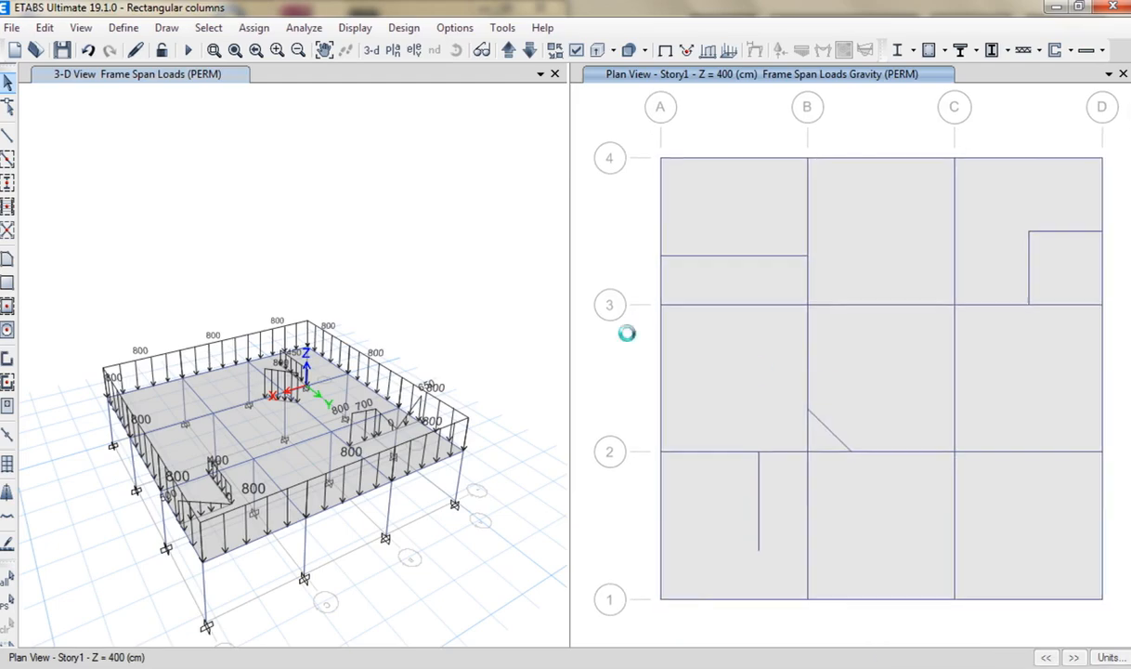
{"action": "left_click", "coordinate": [8, 142]}
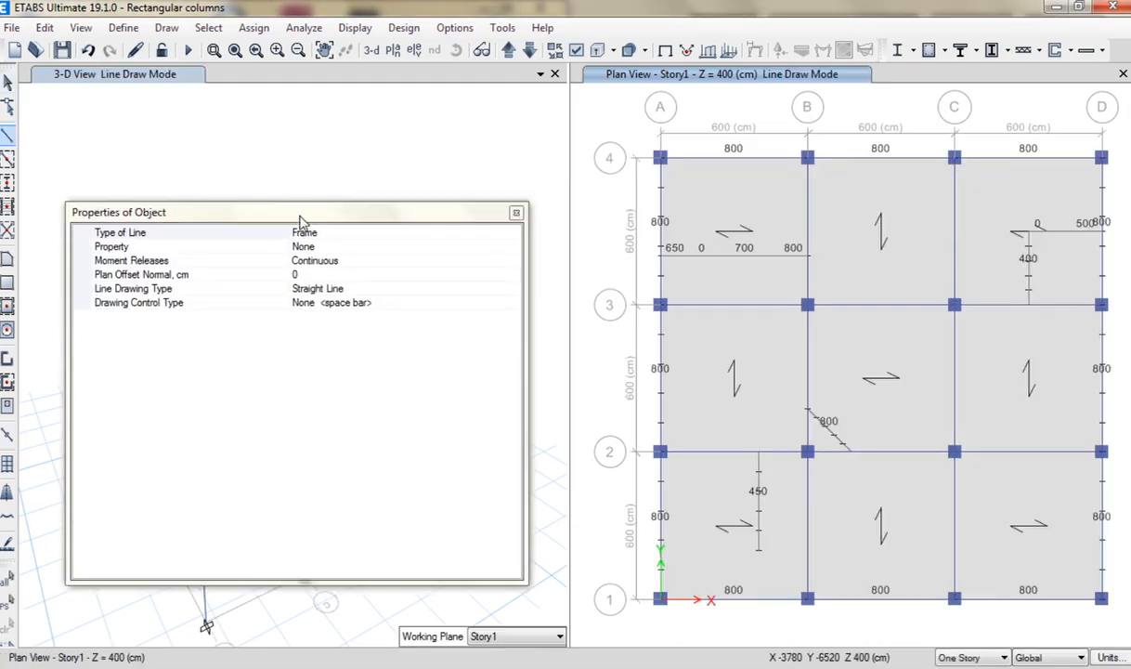
{"action": "left_click", "coordinate": [306, 246]}
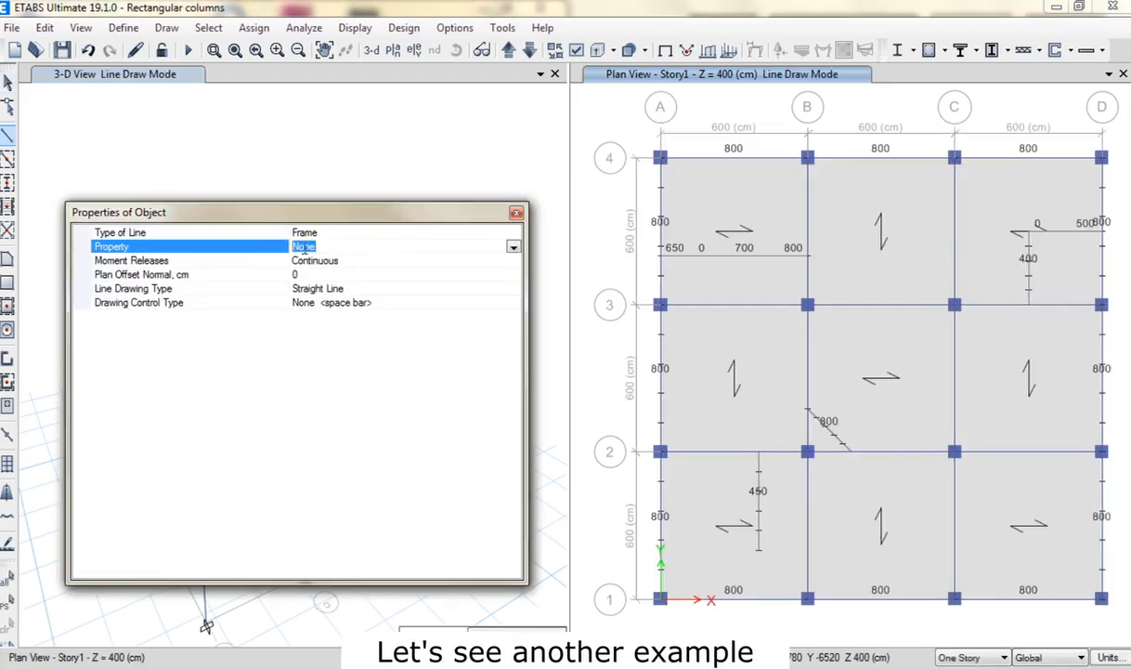
{"action": "left_click_drag", "start_coordinate": [302, 218], "coordinate": [288, 160]}
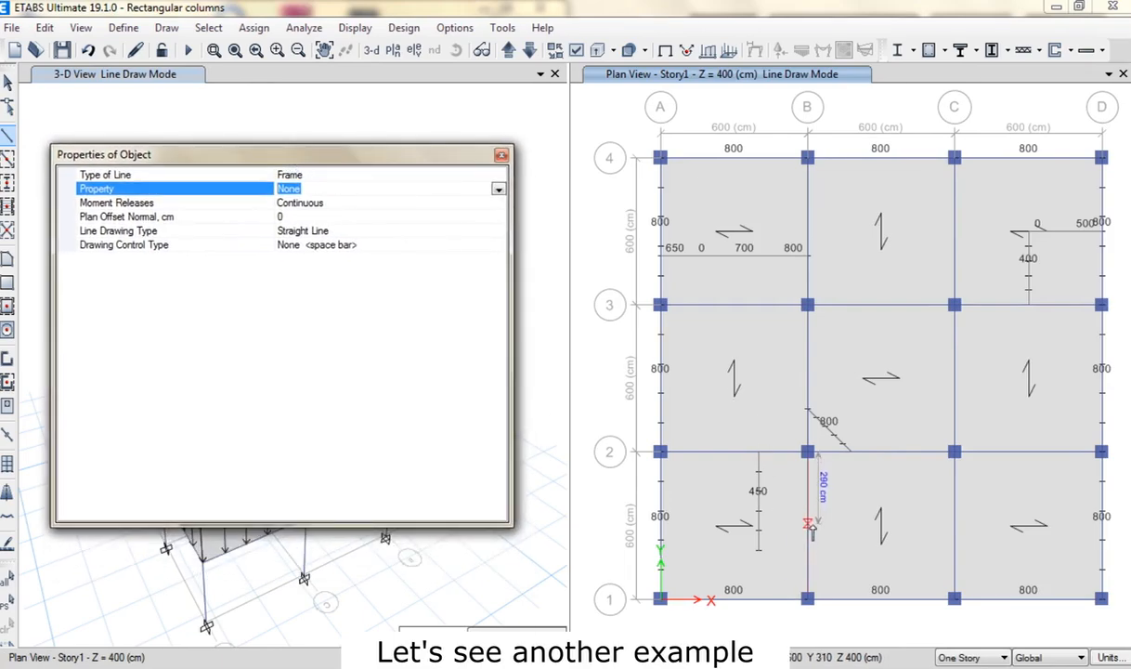
{"action": "left_click", "coordinate": [305, 218]}
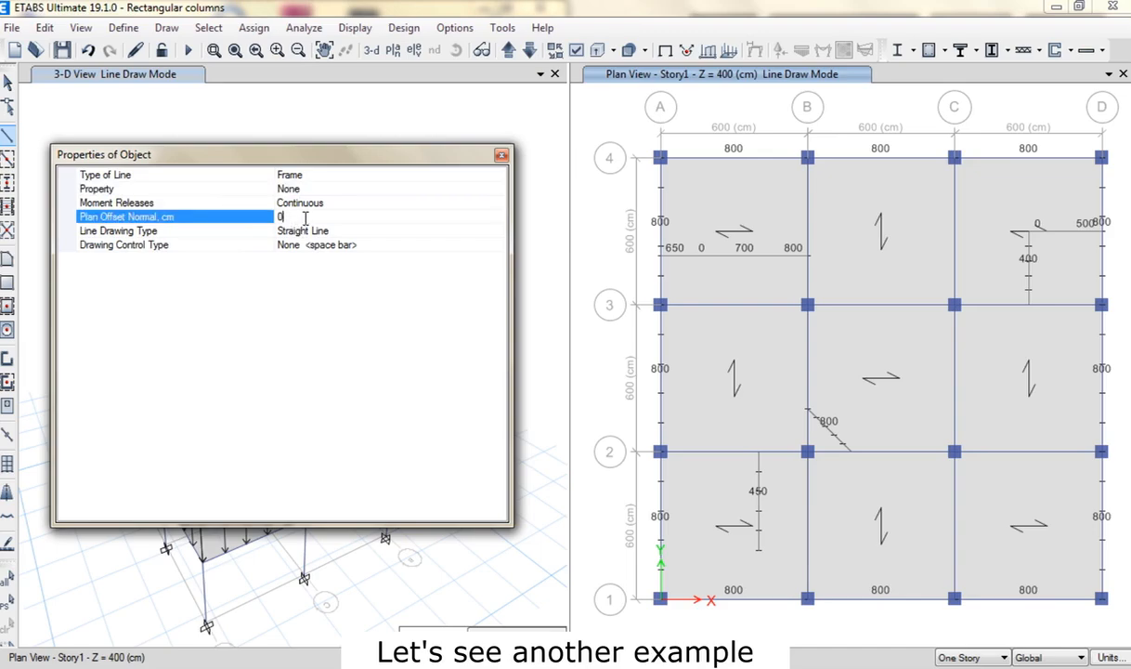
{"action": "left_click_drag", "start_coordinate": [306, 217], "coordinate": [234, 233]}
{"action": "type", "text": "300"}
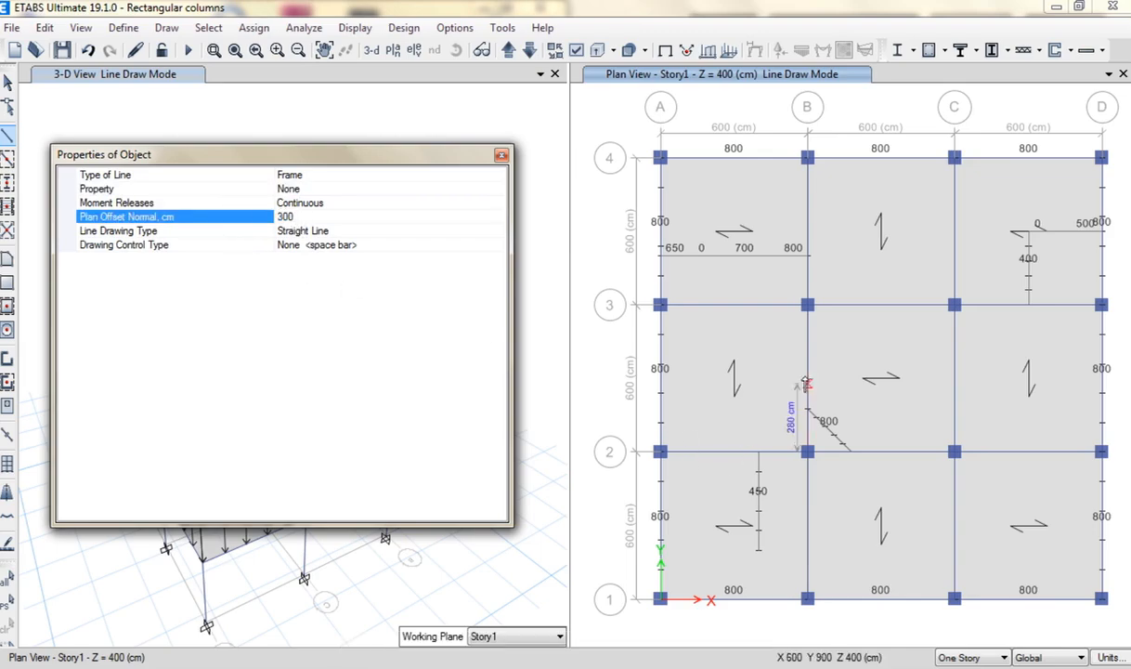
{"action": "left_click", "coordinate": [807, 599]}
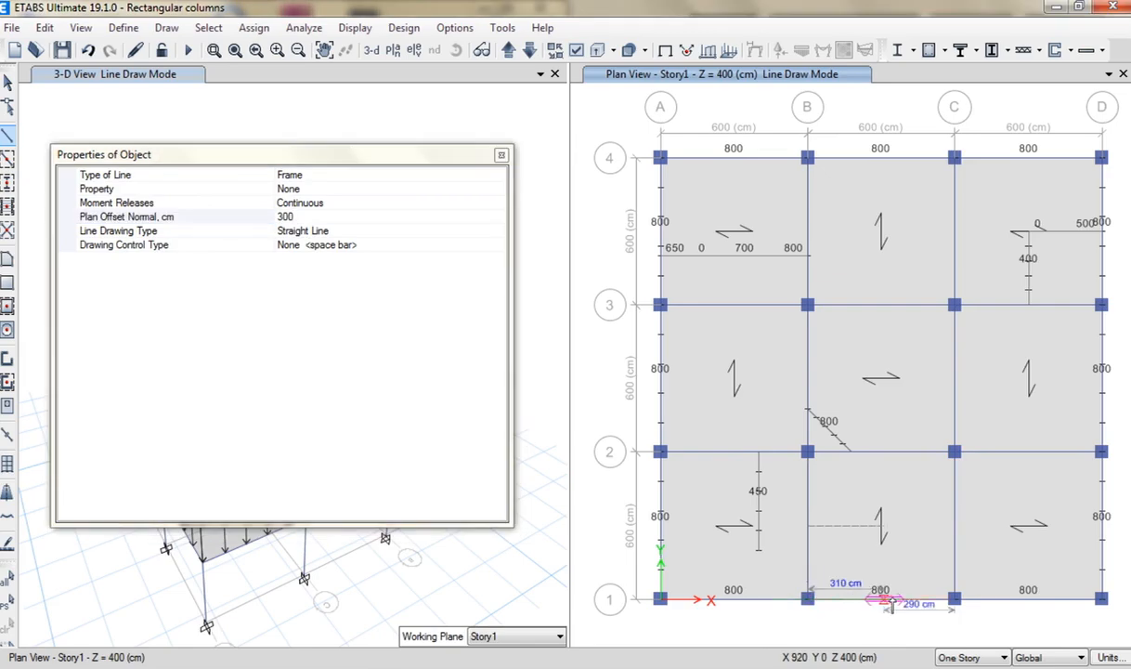
{"action": "left_click", "coordinate": [955, 599]}
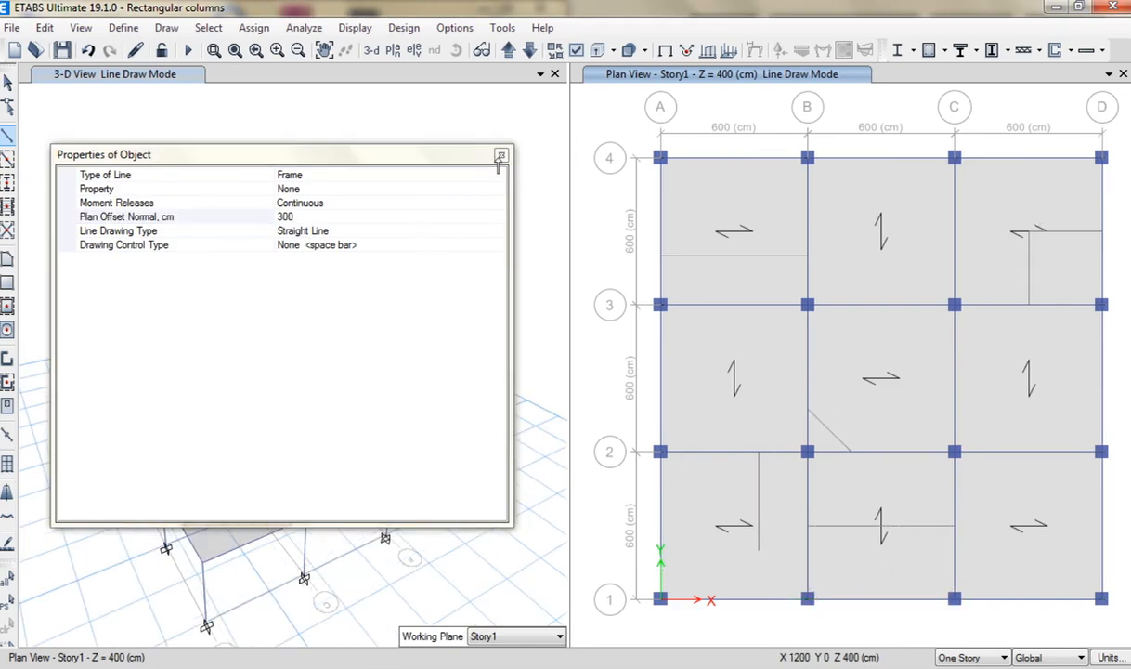
{"action": "left_click", "coordinate": [500, 156]}
{"action": "left_click", "coordinate": [6, 83]}
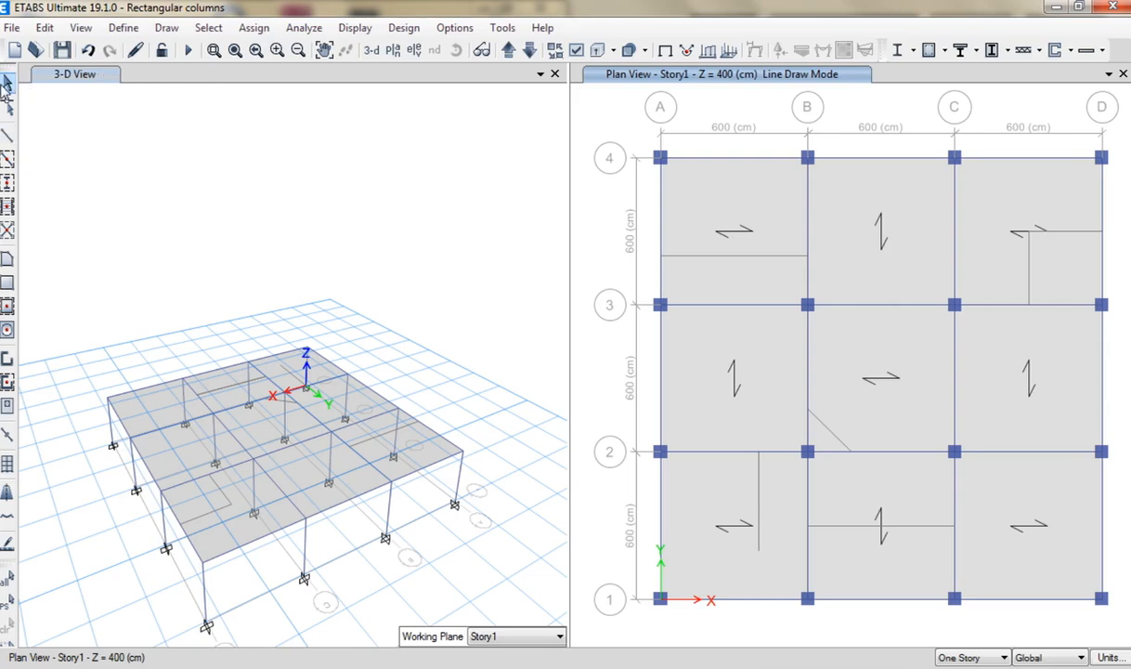
- Start a distributed PERM load on the null line in bay B–C/1–2, with 500 kgf/m at points 1 and 2 and point 2 at 250 cm
{"action": "left_click", "coordinate": [856, 527]}
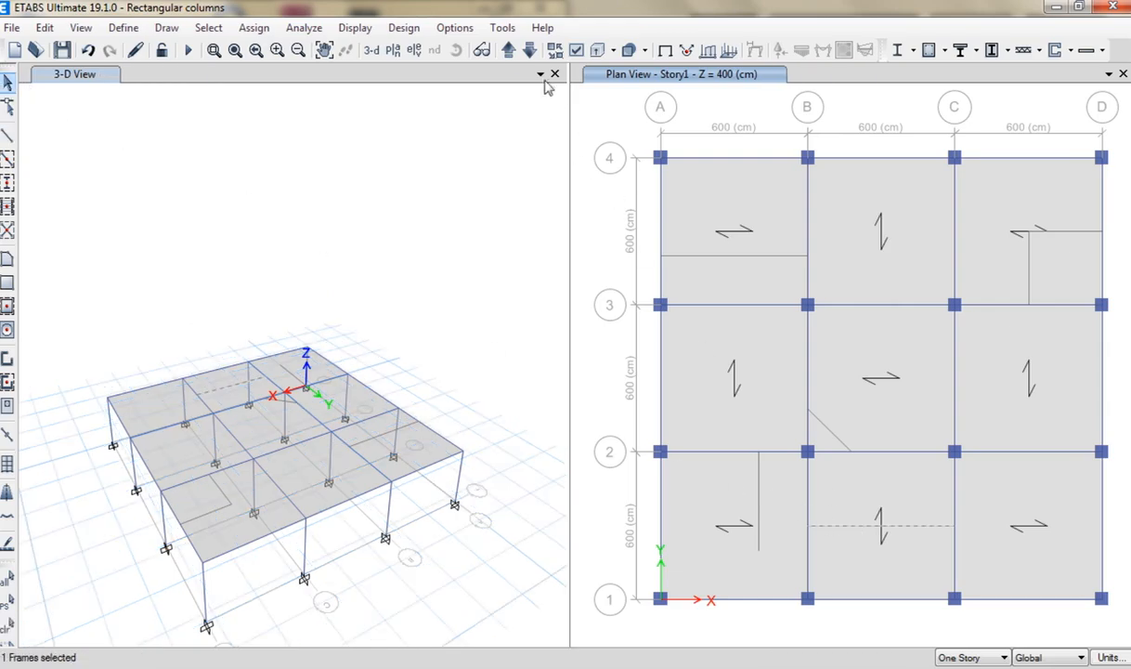
{"action": "left_click", "coordinate": [254, 27]}
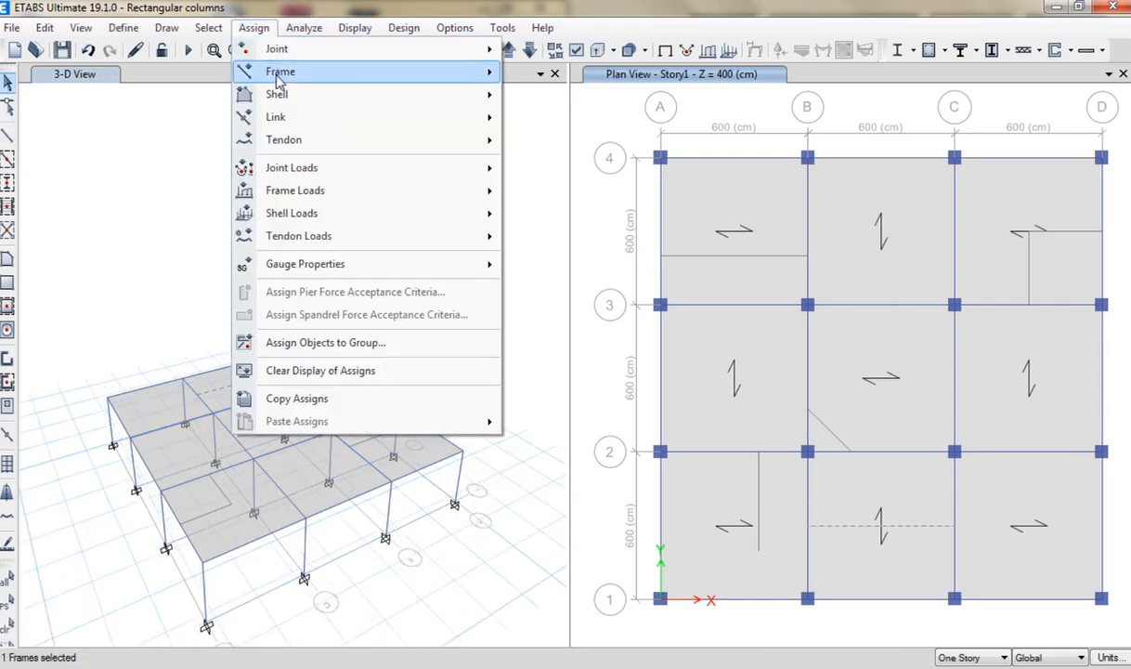
{"action": "mouse_move", "coordinate": [288, 190]}
{"action": "left_click", "coordinate": [546, 219]}
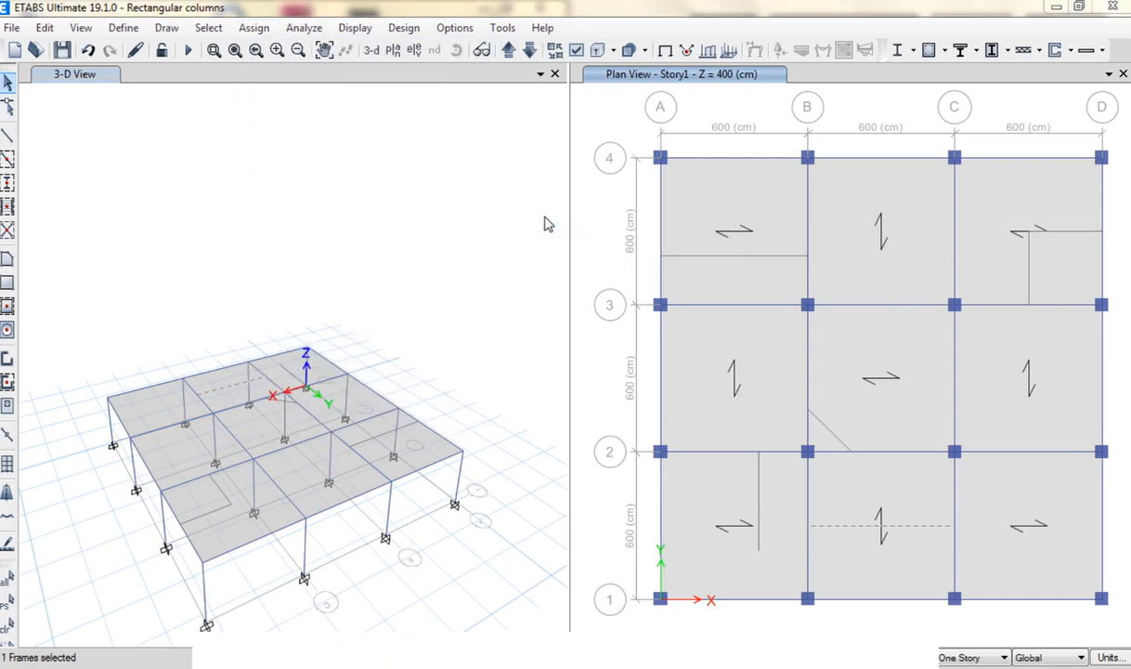
{"action": "left_click_drag", "start_coordinate": [689, 132], "coordinate": [299, 112]}
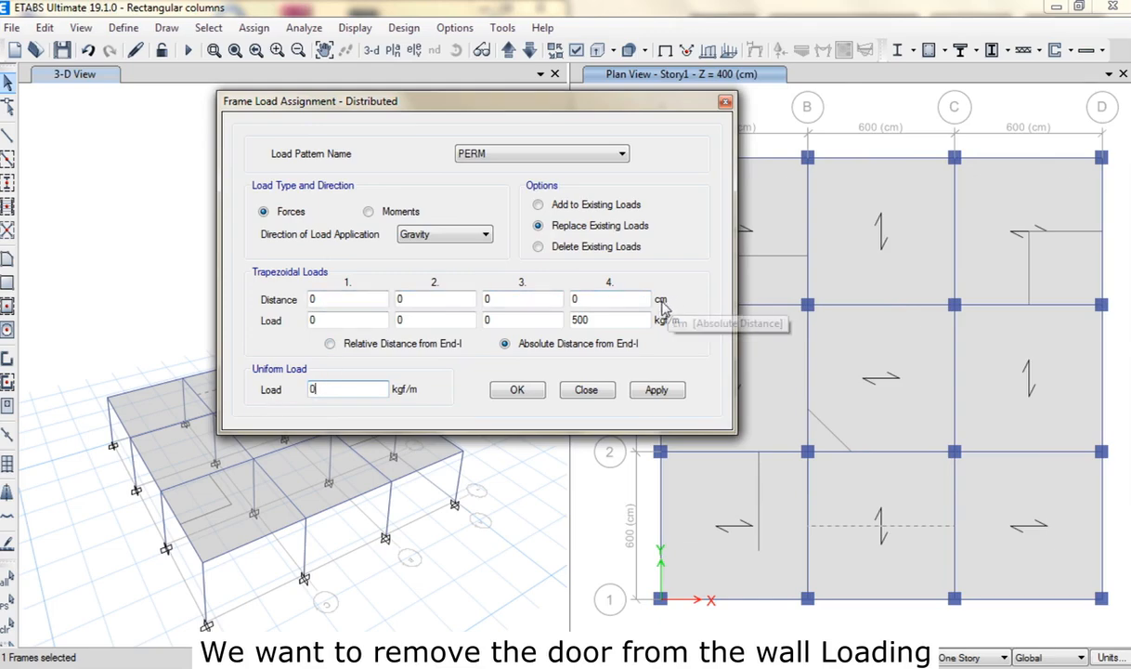
{"action": "double_click", "coordinate": [327, 321]}
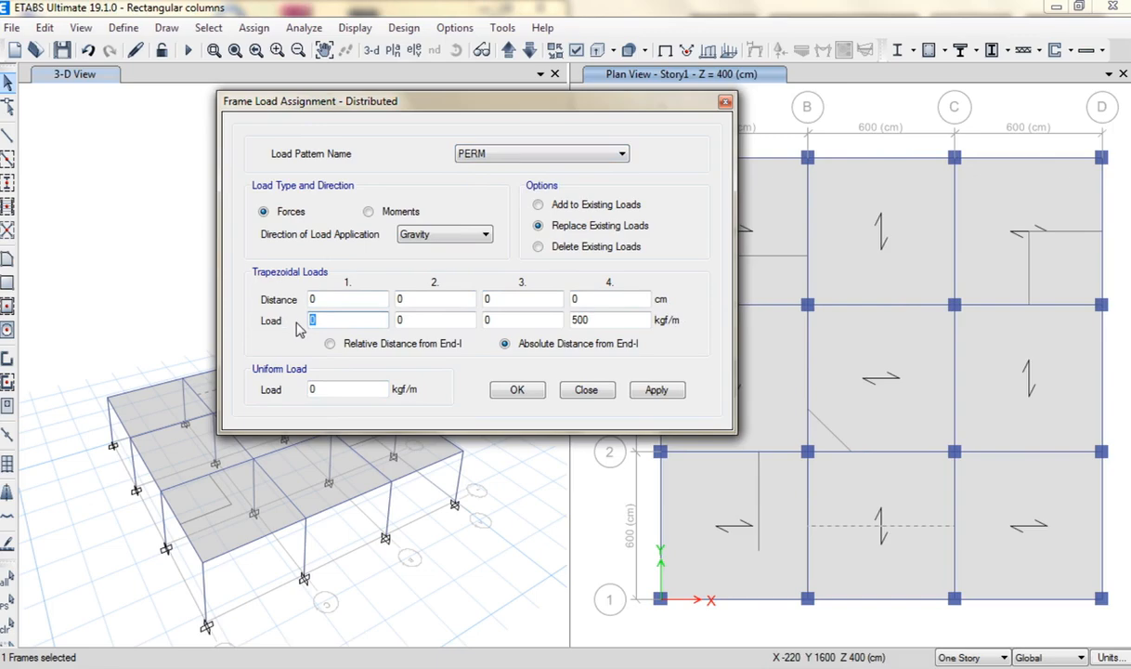
{"action": "type", "text": "500"}
{"action": "key", "text": "Tab"}
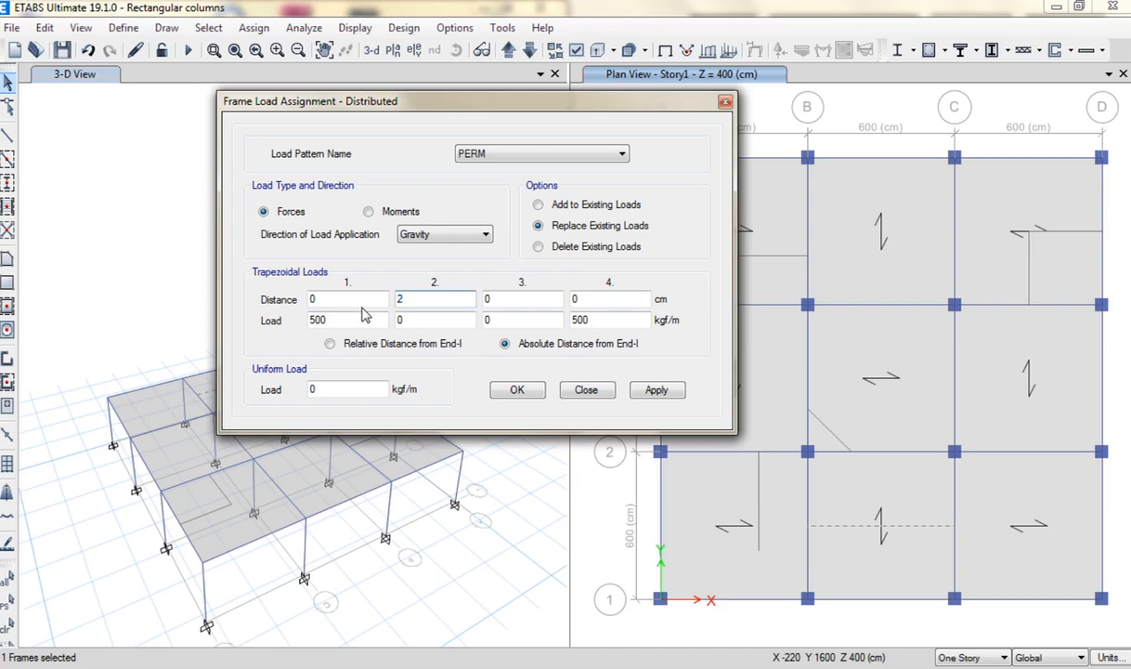
{"action": "double_click", "coordinate": [405, 320]}
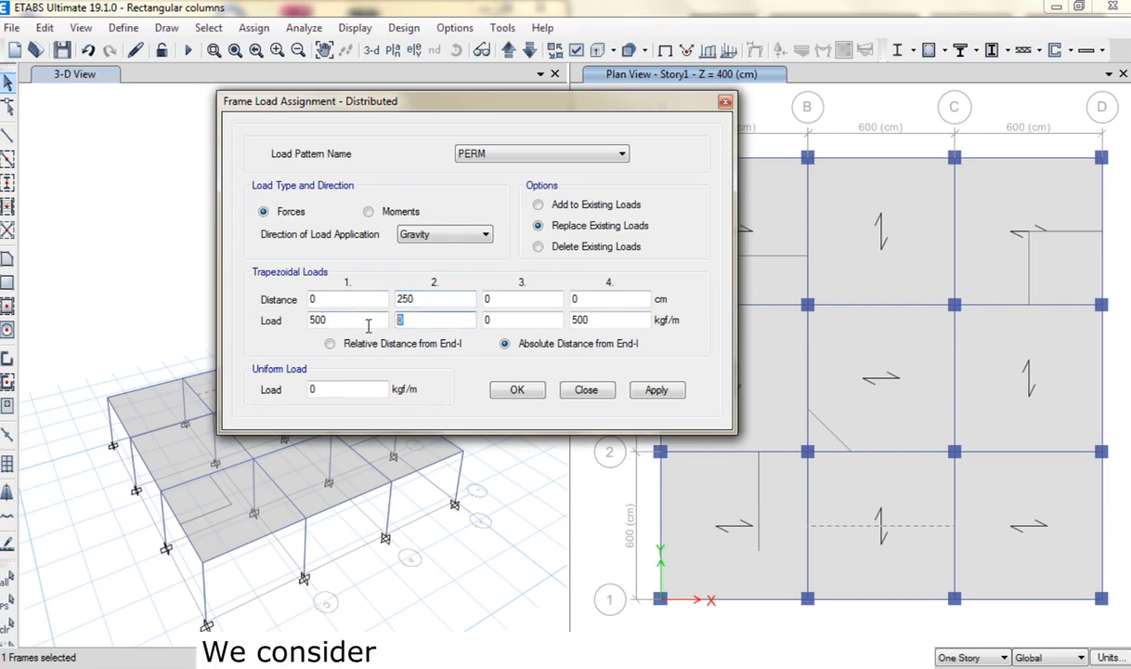
{"action": "type", "text": "500"}
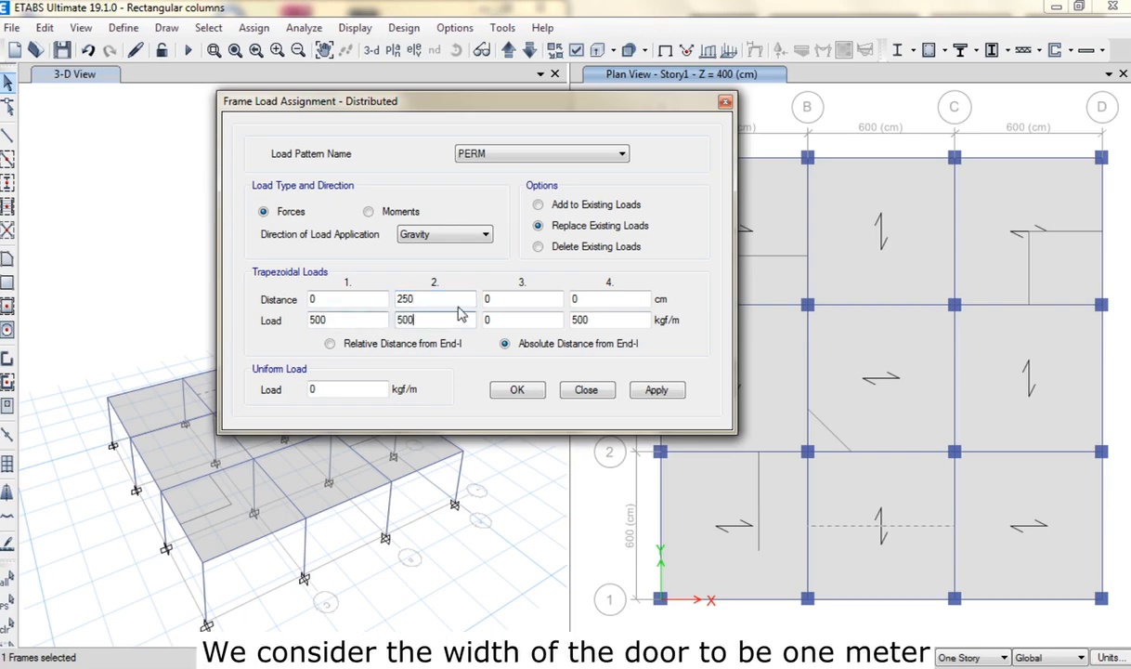
- Set trapezoidal point 3 to 250 cm and point 4 to 600 cm, both 0 kgf/m, and apply the load
{"action": "key", "text": "Tab"}
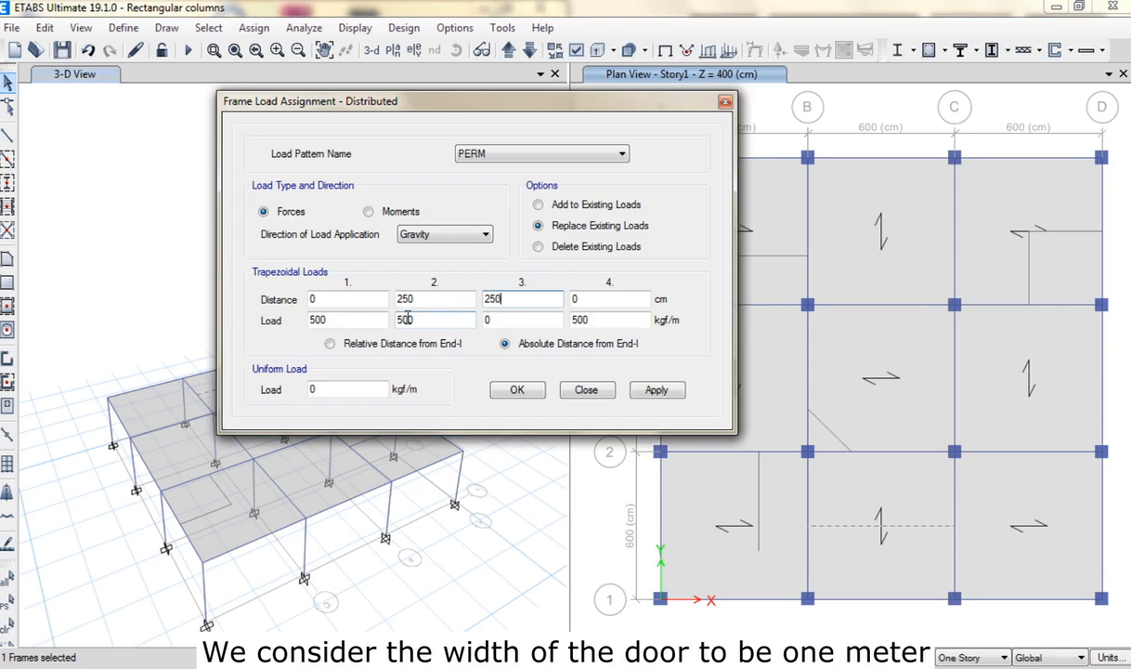
{"action": "key", "text": "Tab"}
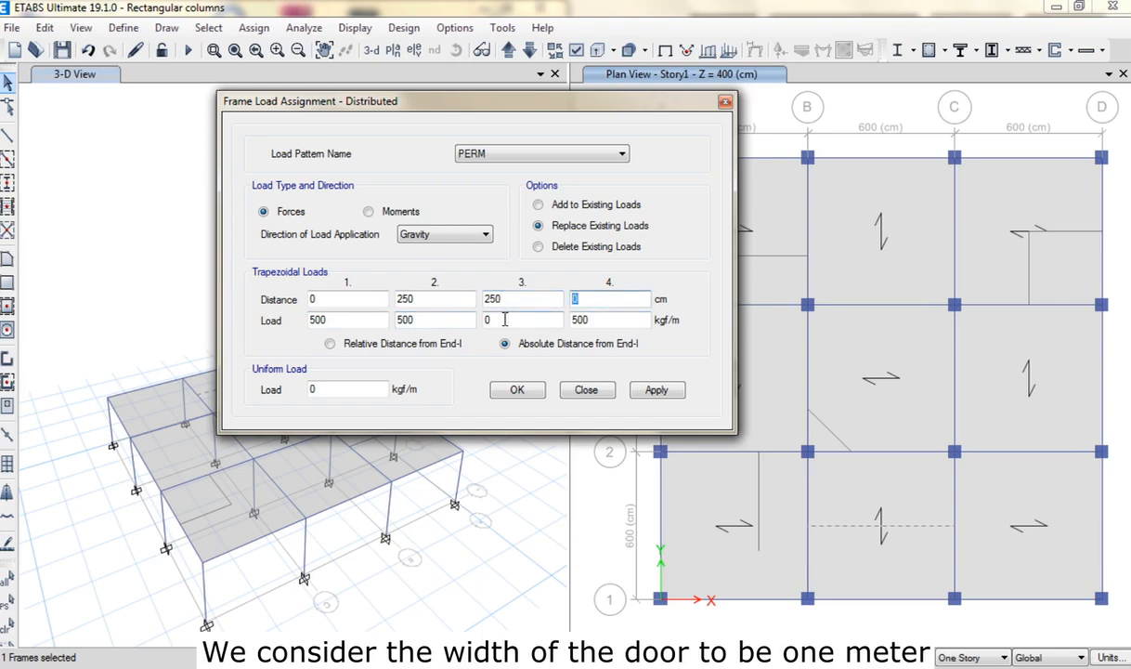
{"action": "key", "text": "Tab"}
{"action": "type", "text": "0"}
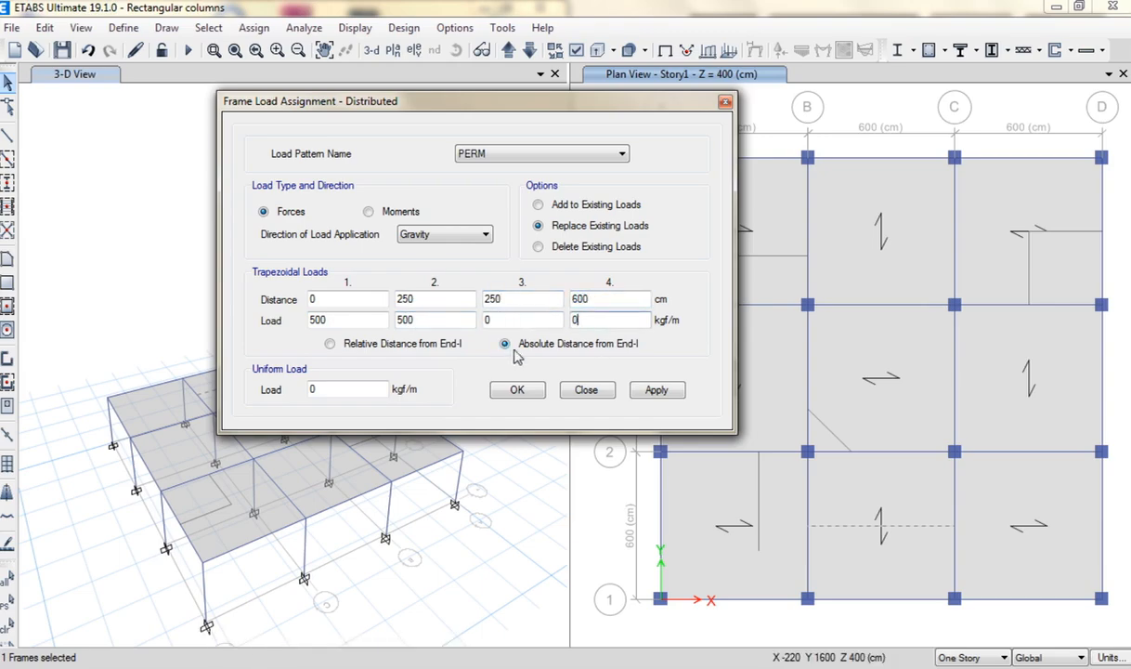
{"action": "left_click", "coordinate": [657, 390]}
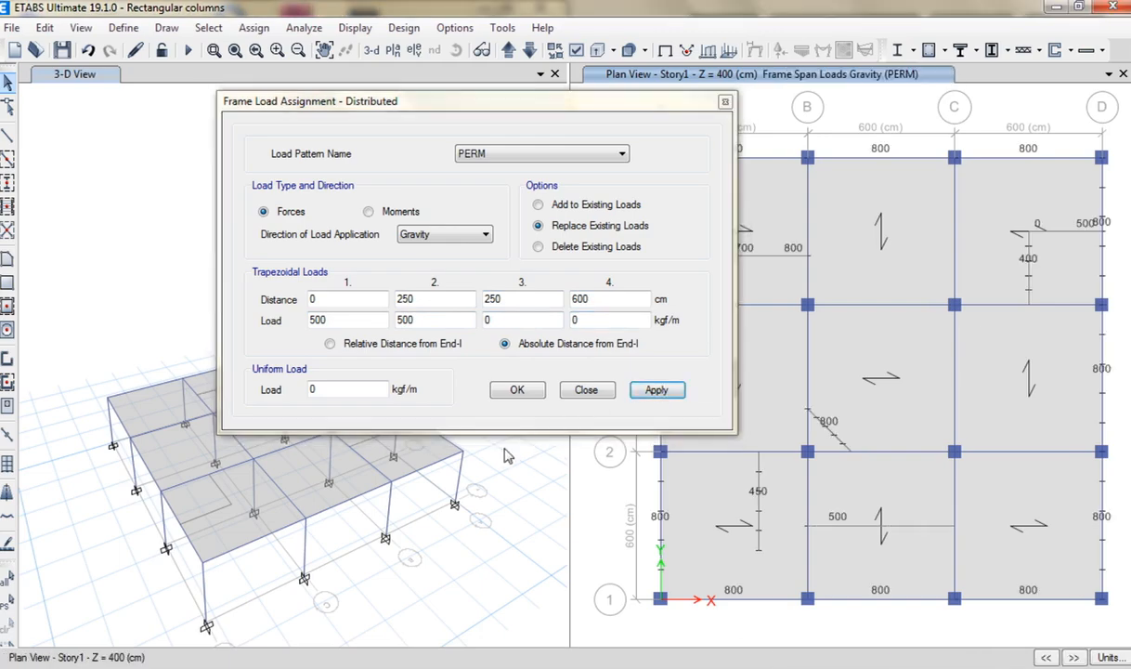
- Display the PERM frame span loads in the 3D view and examine the load on the B–C/1–2 null line up close
{"action": "left_click_drag", "start_coordinate": [534, 114], "coordinate": [799, 191]}
{"action": "left_click", "coordinate": [383, 202]}
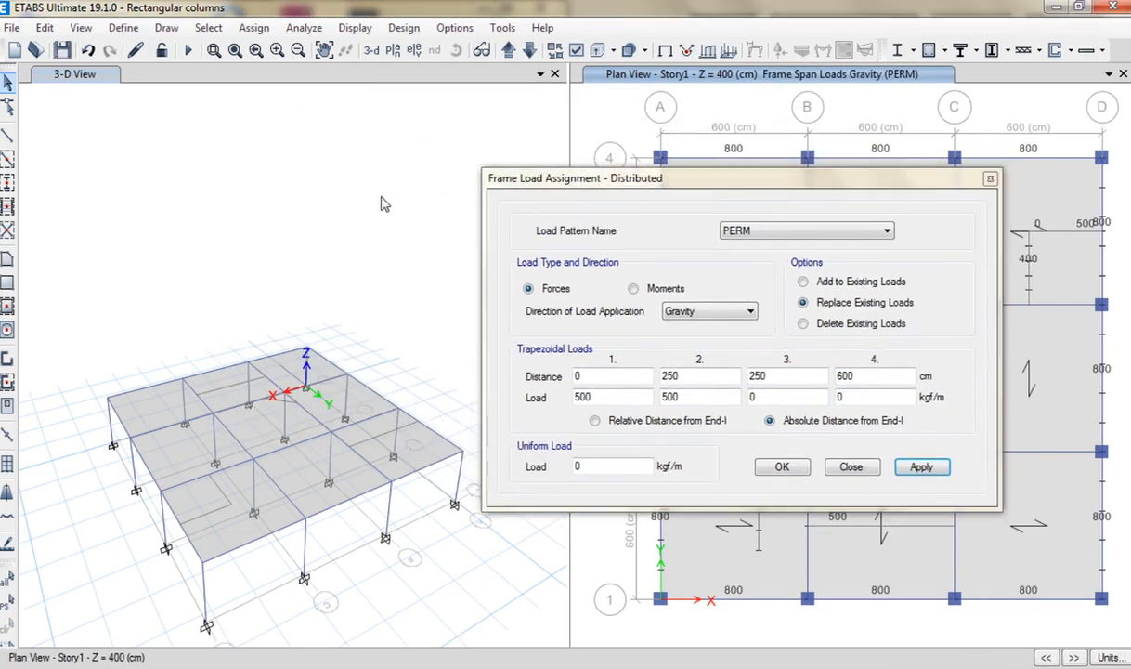
{"action": "left_click", "coordinate": [665, 50]}
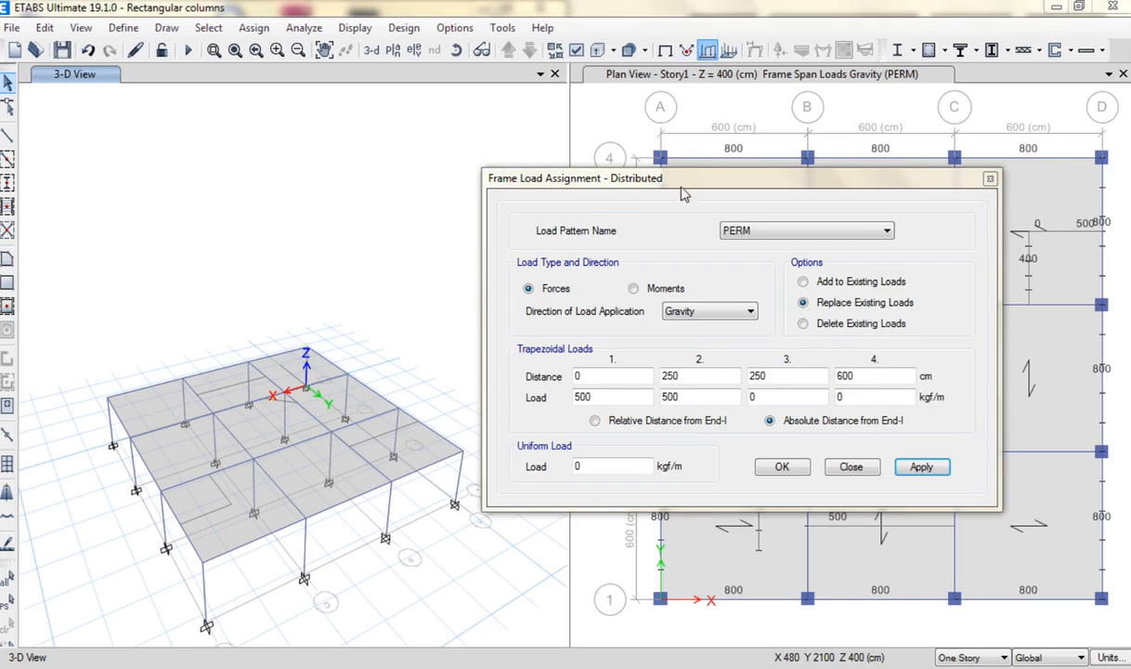
{"action": "left_click", "coordinate": [253, 331]}
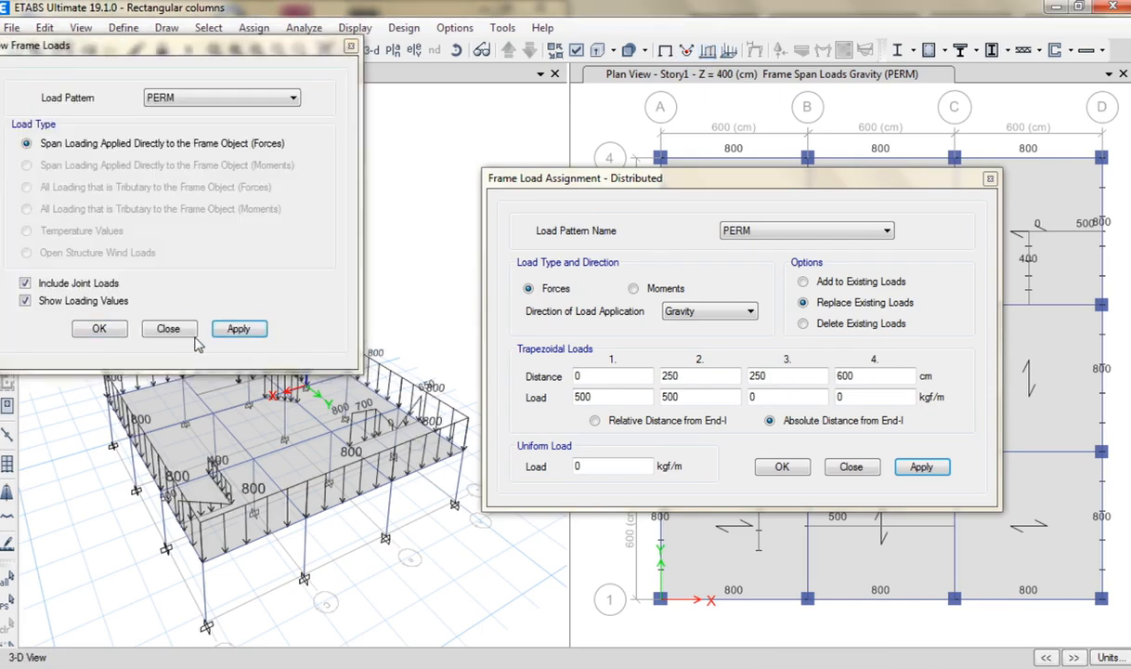
{"action": "left_click", "coordinate": [165, 330]}
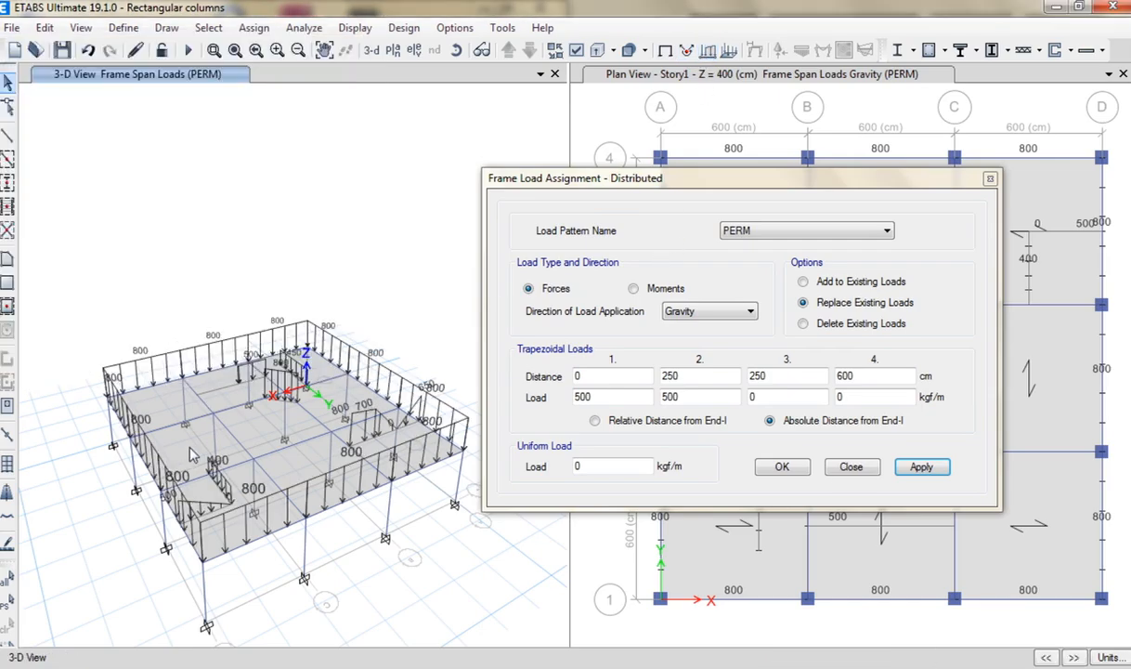
{"action": "middle_click_drag", "start_coordinate": [180, 438], "coordinate": [400, 451], "text": "shift"}
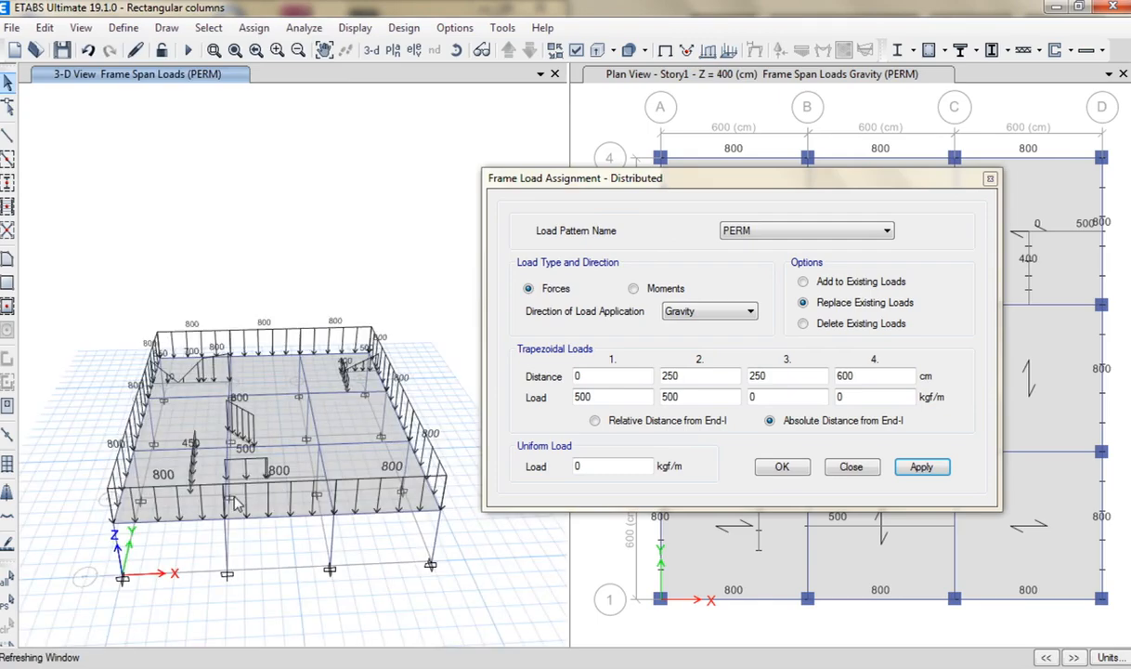
{"action": "scroll", "coordinate": [237, 499], "scroll_direction": "up", "scroll_amount": 4}
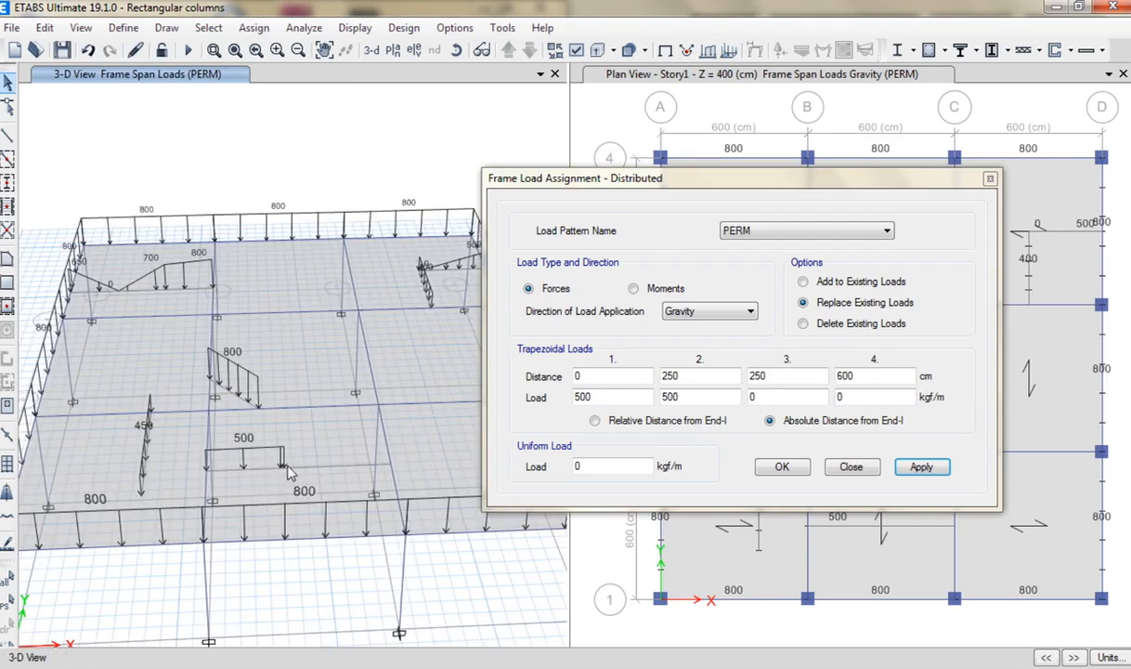
- Reselect the null line in bay B–C/1–2 and set the trapezoidal point 1 load to 0 kgf/m and point 2 distance to 350 cm
{"action": "left_click_drag", "start_coordinate": [641, 189], "coordinate": [462, 133]}
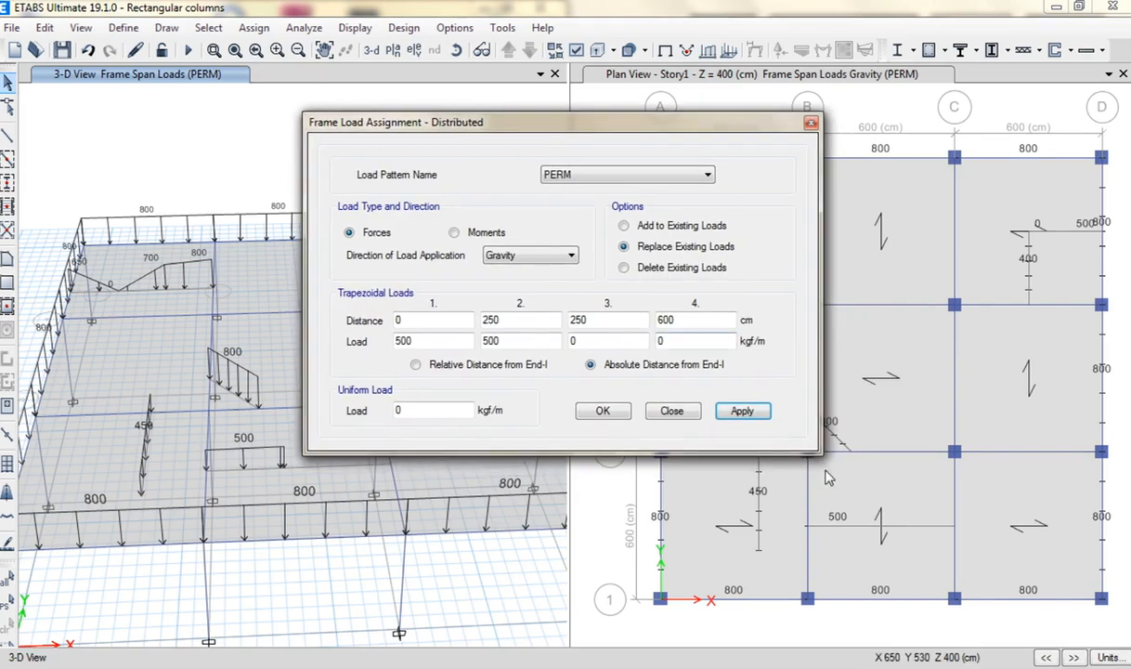
{"action": "left_click", "coordinate": [910, 530]}
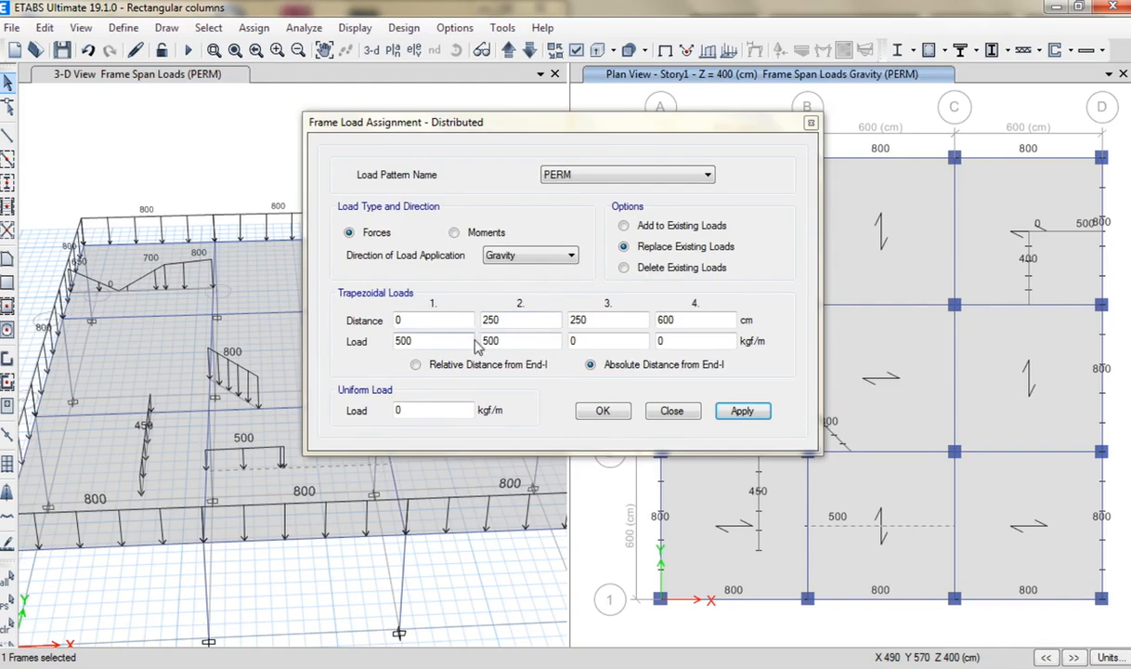
{"action": "double_click", "coordinate": [421, 340]}
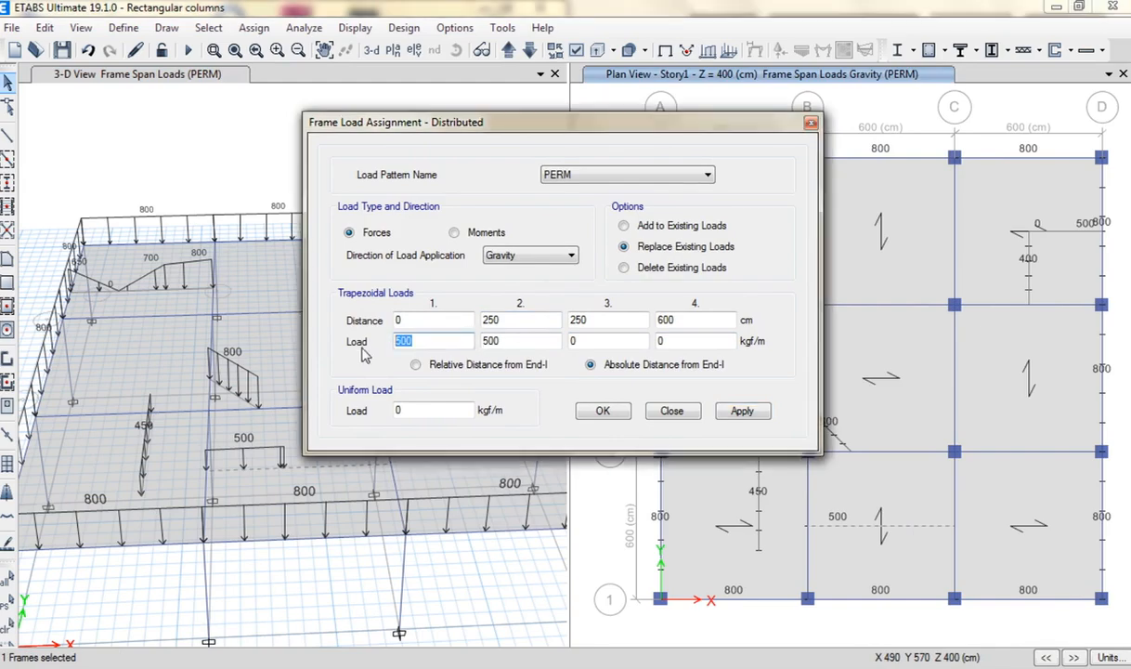
{"action": "type", "text": "0"}
{"action": "key", "text": "Tab"}
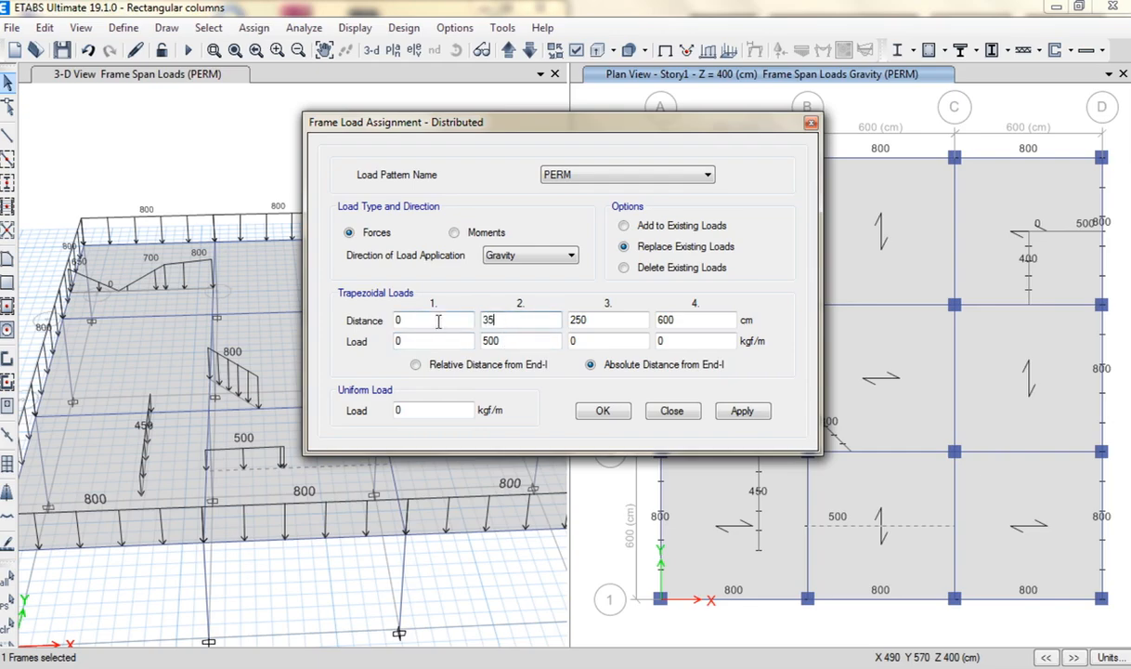
{"action": "key", "text": "Tab"}
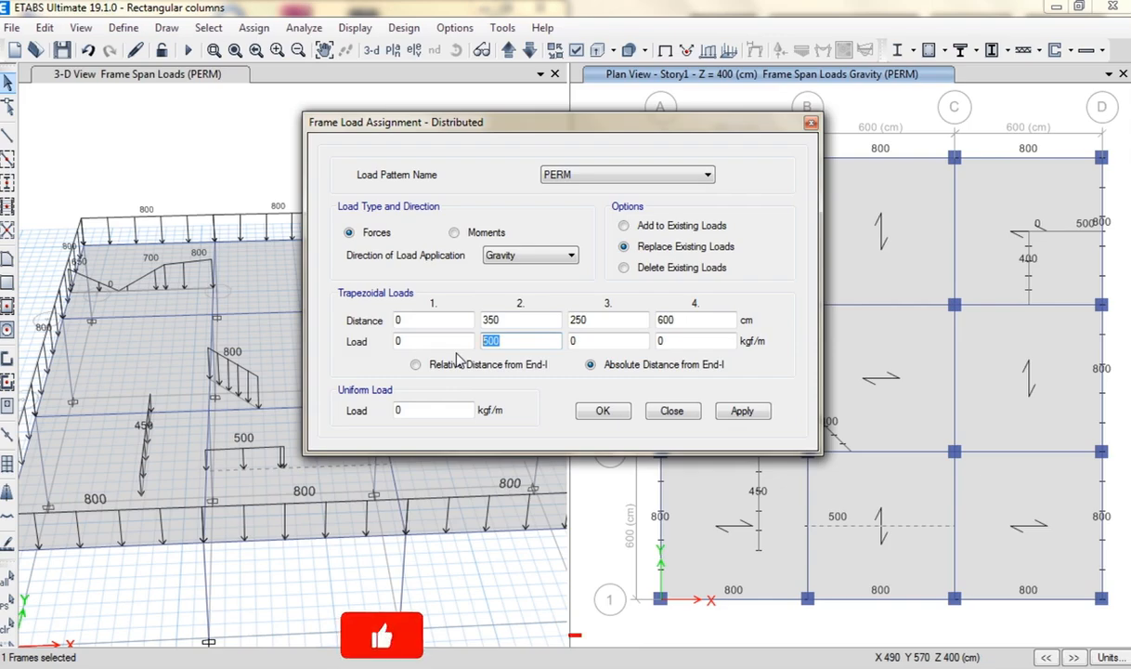
- Set trapezoidal point 2 to a distance of 250 cm and a load of 0 kgf/m
{"action": "left_click", "coordinate": [510, 319]}
{"action": "double_click", "coordinate": [510, 319]}
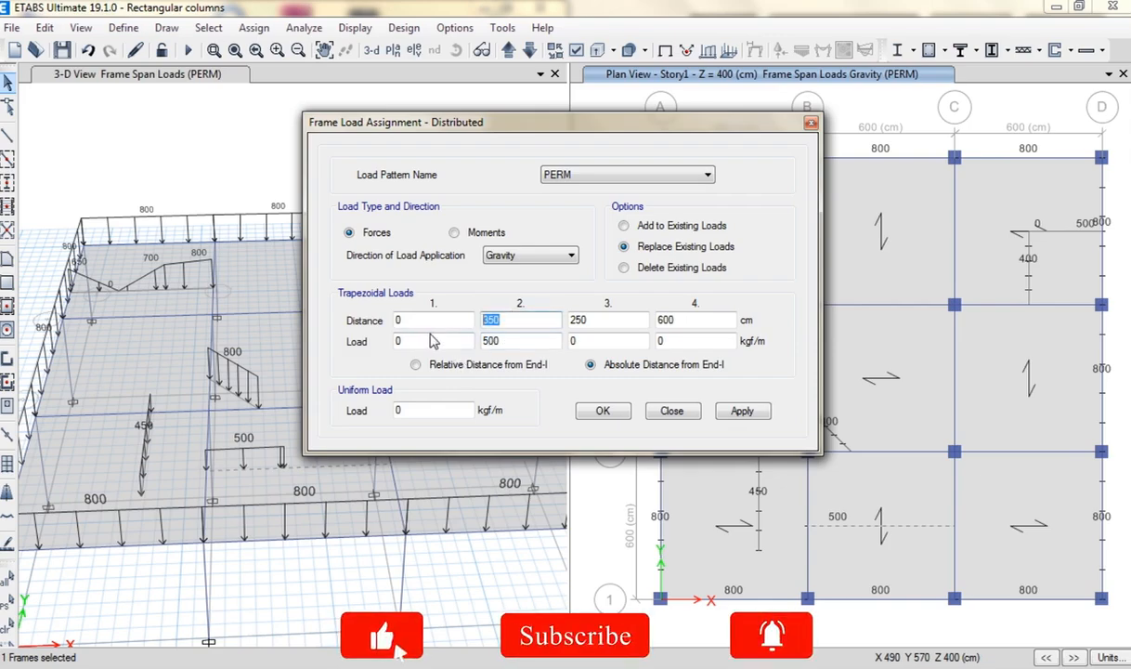
{"action": "type", "text": "250"}
{"action": "key", "text": "Tab"}
{"action": "type", "text": "0"}
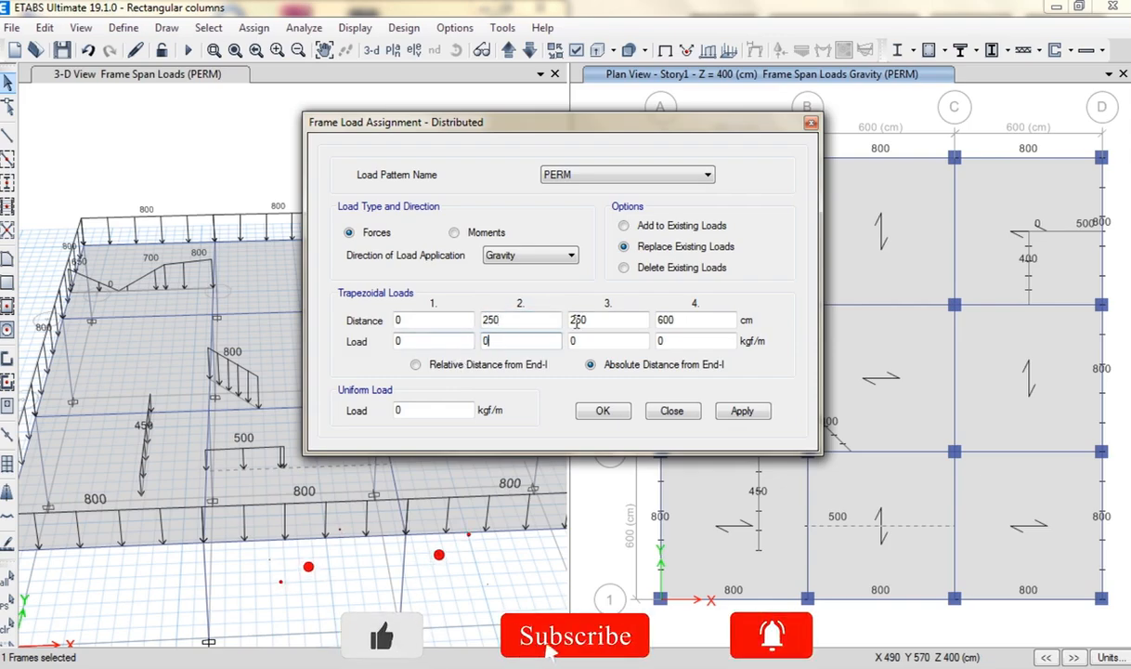
- Set trapezoidal distances 2 and 3 to 350 cm and the loads at points 3 and 4 to 500 kgf/m
{"action": "double_click", "coordinate": [577, 321]}
{"action": "type", "text": "350"}
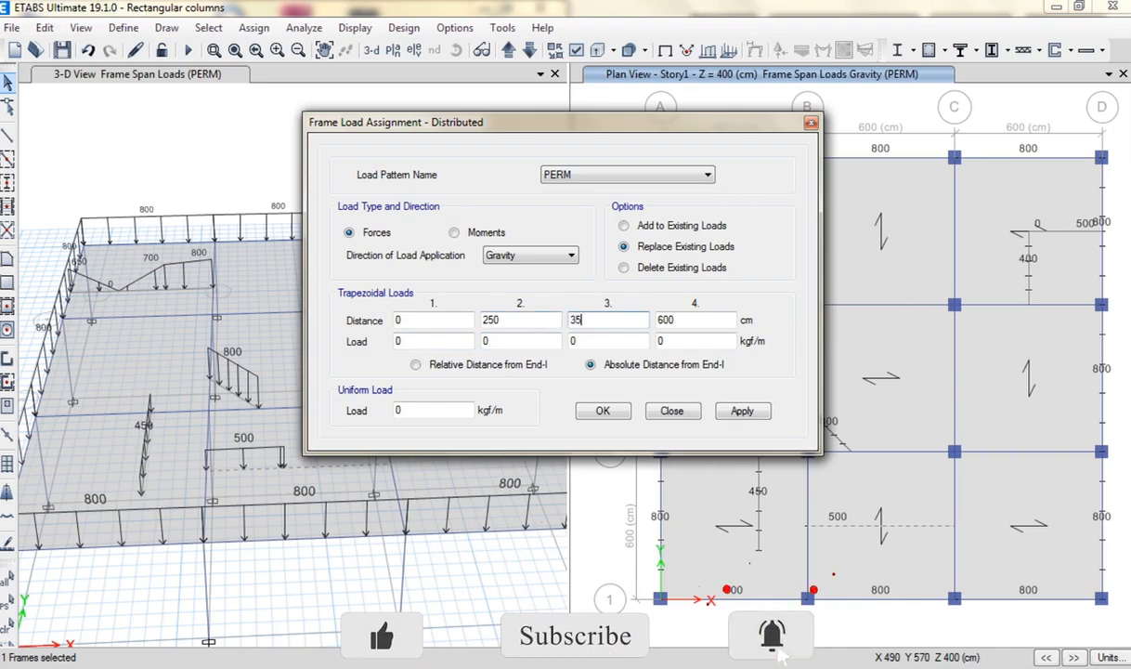
{"action": "double_click", "coordinate": [502, 320]}
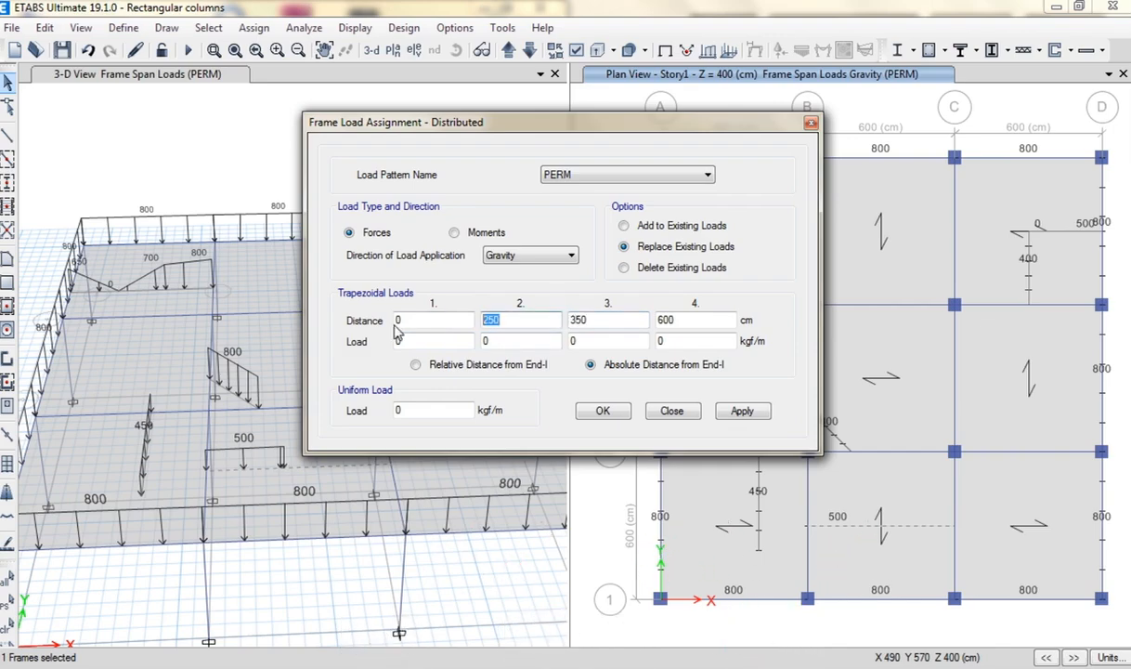
{"action": "type", "text": "3"}
{"action": "double_click", "coordinate": [579, 340]}
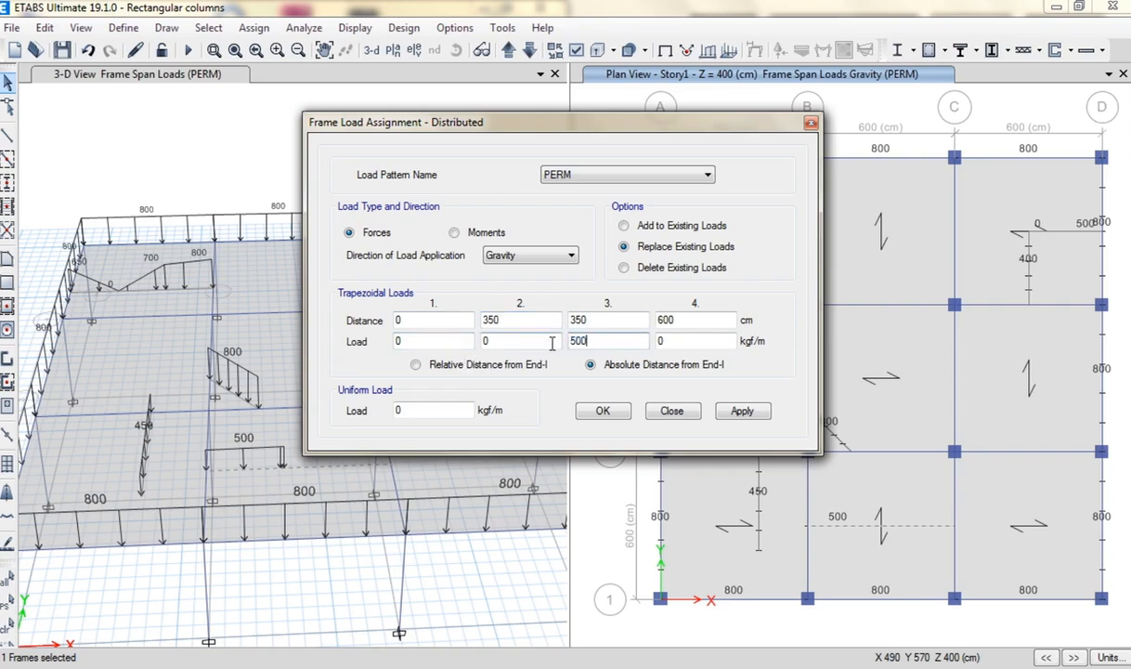
{"action": "key", "text": "Tab"}
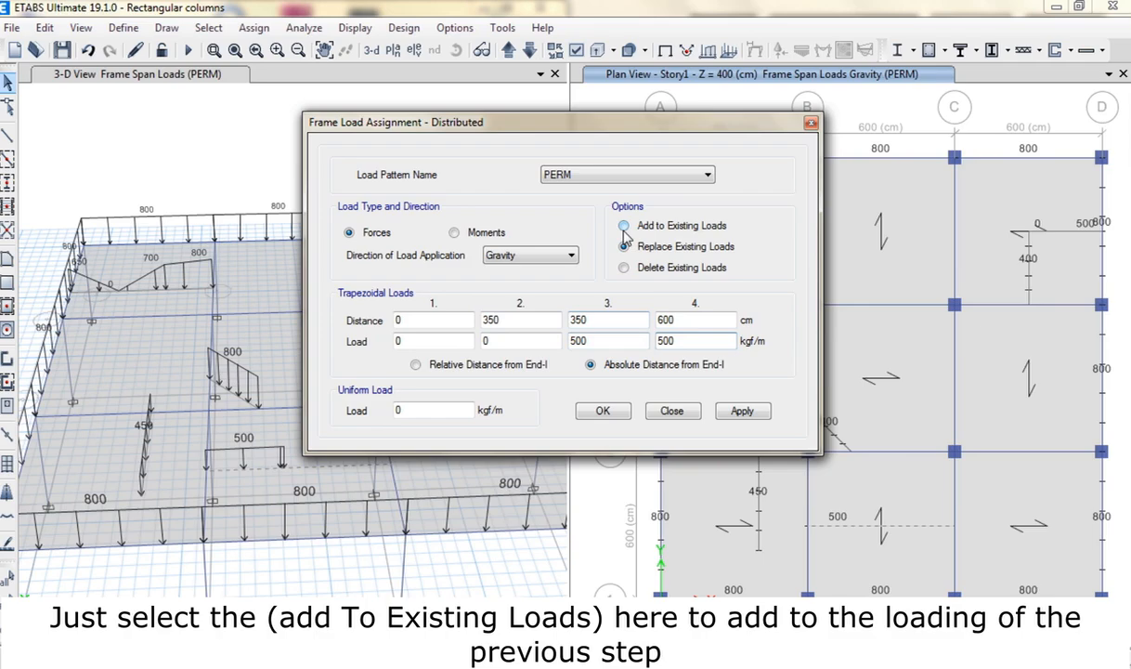
- Apply the trapezoidal load with the Add to Existing Loads option and close the load assignment
{"action": "left_click", "coordinate": [624, 226]}
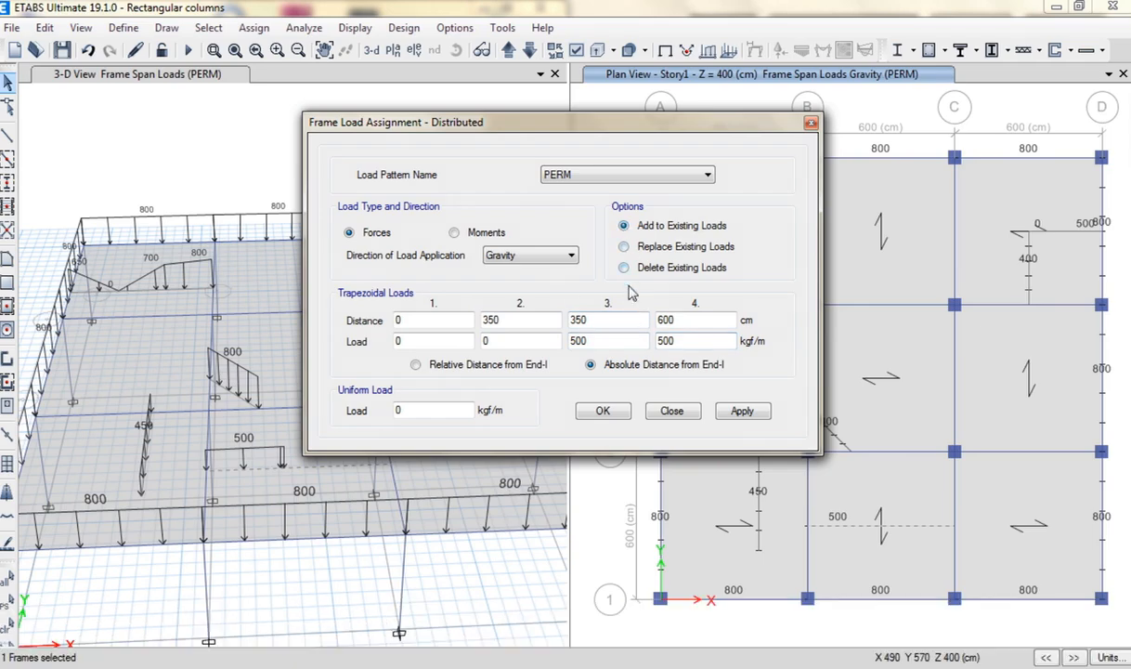
{"action": "left_click", "coordinate": [742, 412]}
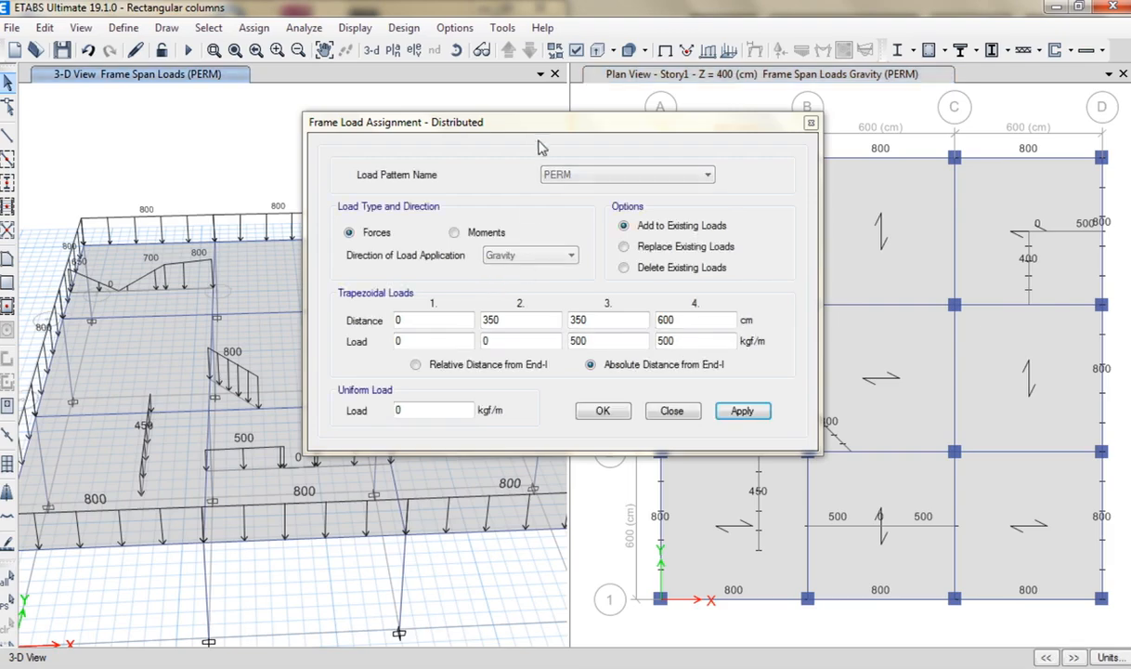
{"action": "left_click_drag", "start_coordinate": [538, 124], "coordinate": [754, 121]}
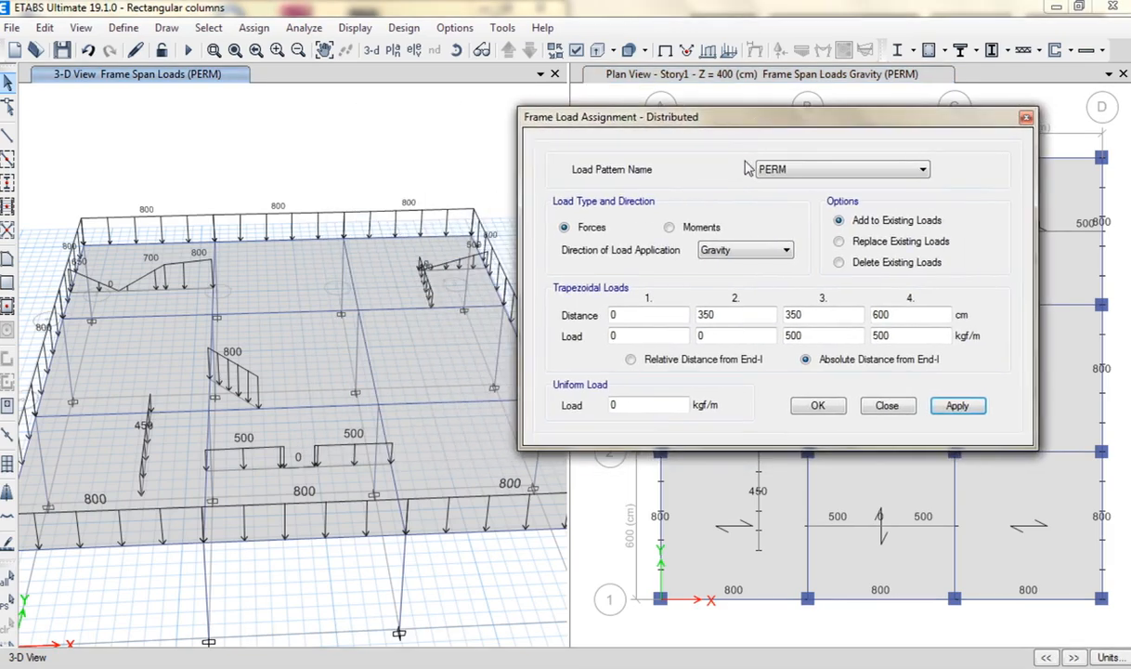
{"action": "left_click", "coordinate": [886, 406]}
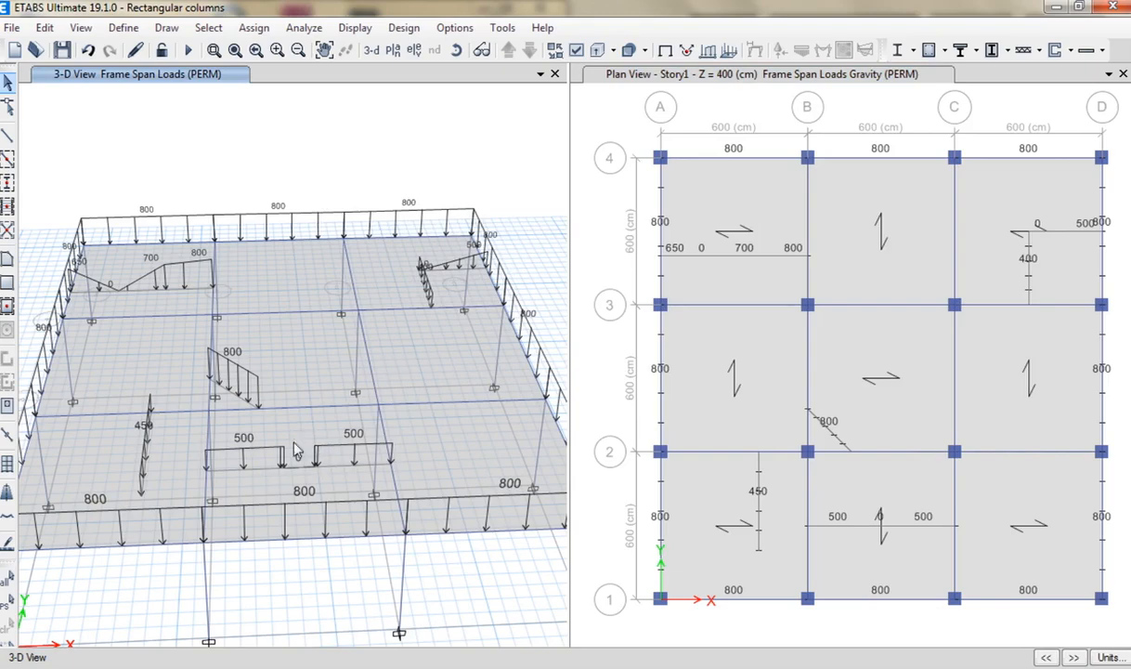
- Inspect the start and end values and locations of both PERM distributed forces on the null line in bay B–C/1–2
{"action": "right_click", "coordinate": [325, 469]}
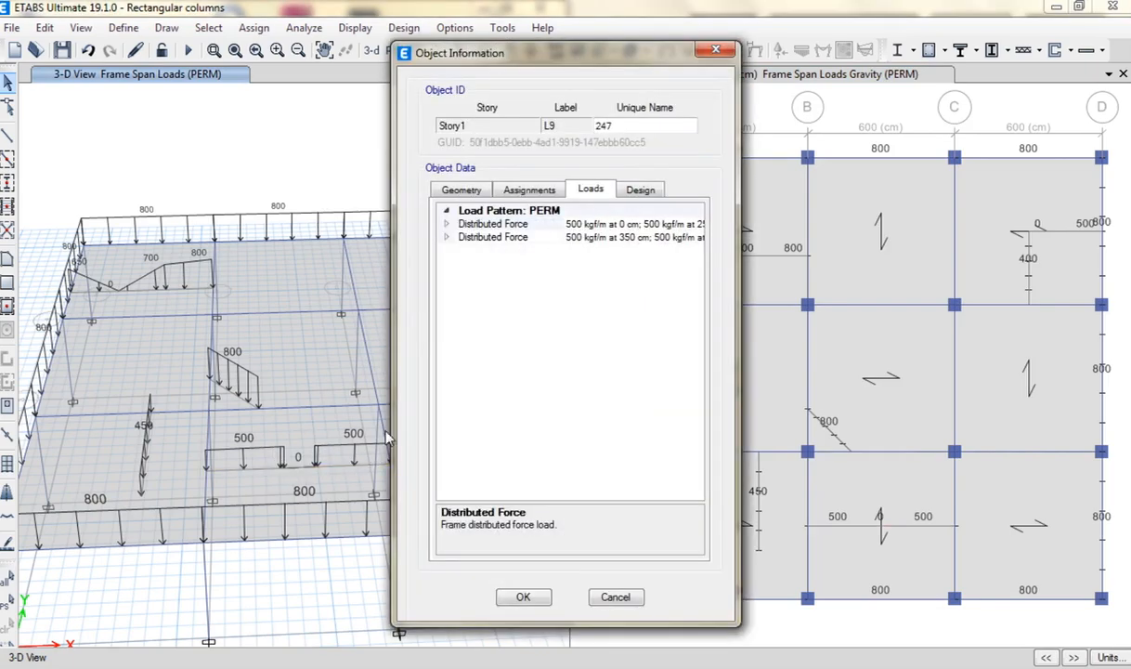
{"action": "left_click", "coordinate": [445, 224]}
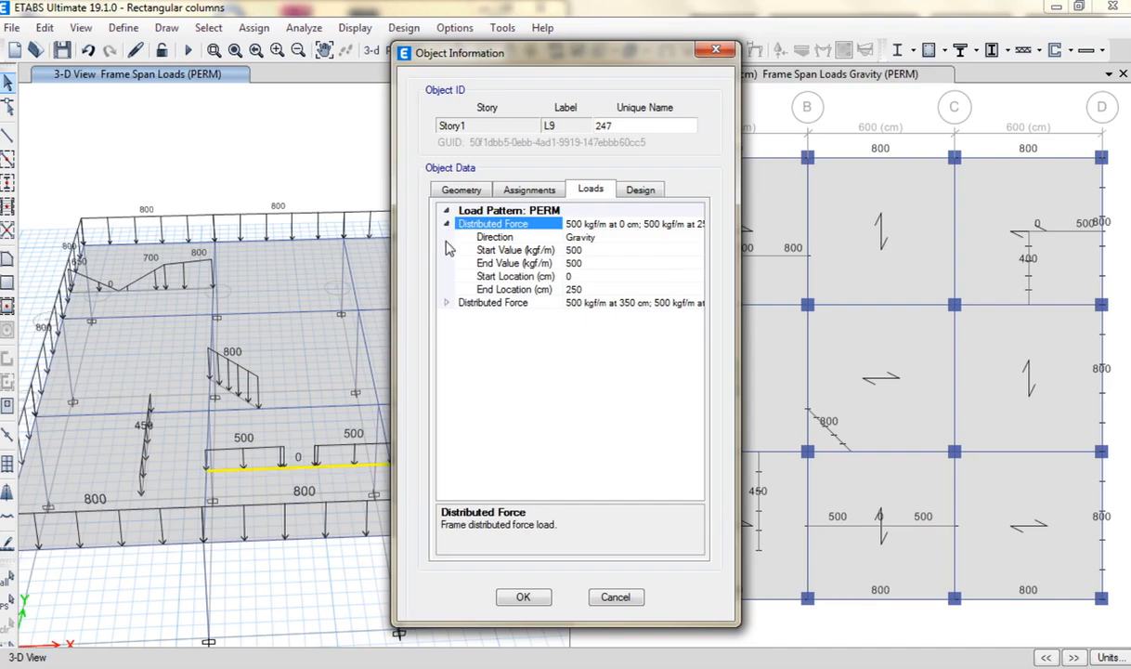
{"action": "left_click", "coordinate": [446, 302]}
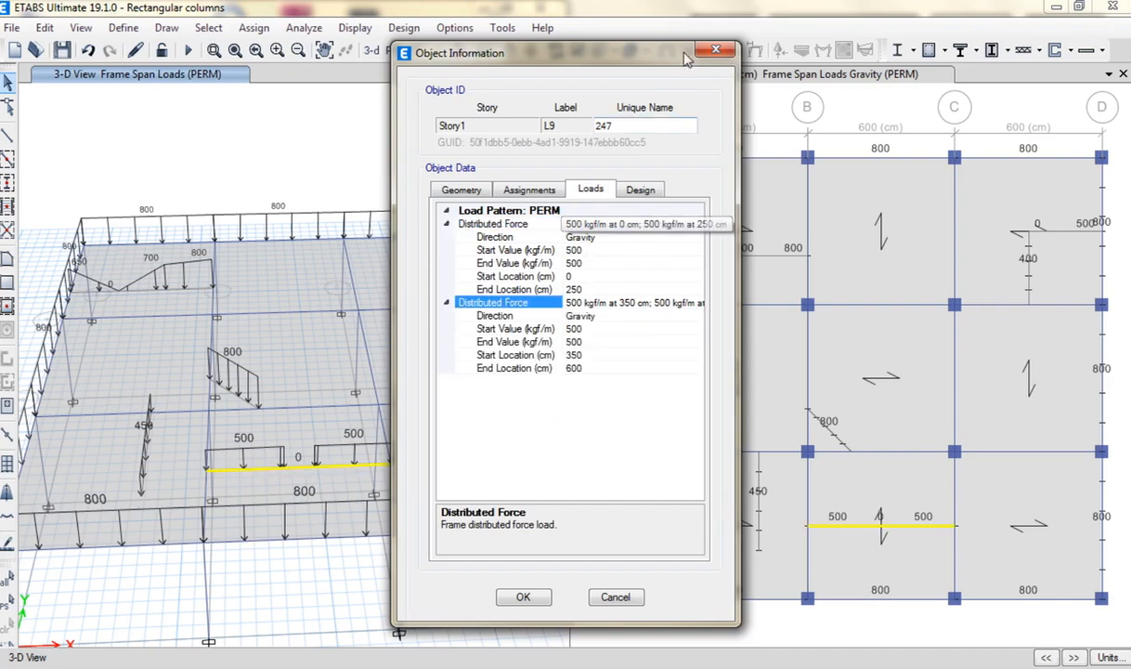
{"action": "left_click", "coordinate": [714, 50]}
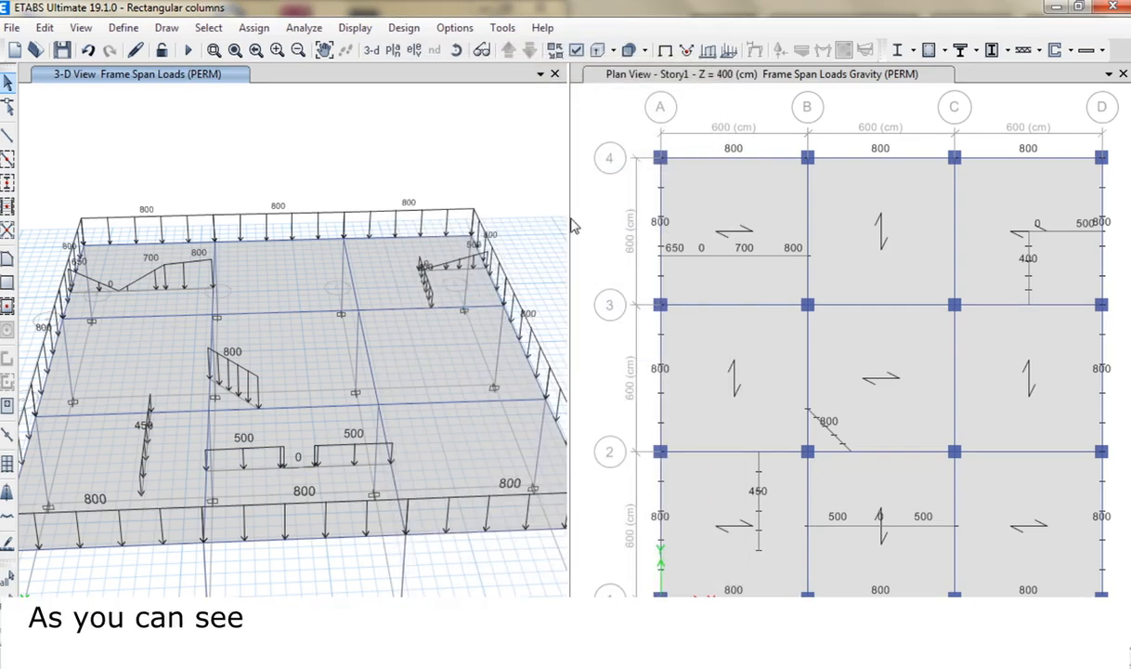
- Widen the 3-D view beside the Story1 plan and view the loaded floor from an oblique angle
{"action": "left_click_drag", "start_coordinate": [569, 221], "coordinate": [800, 223]}
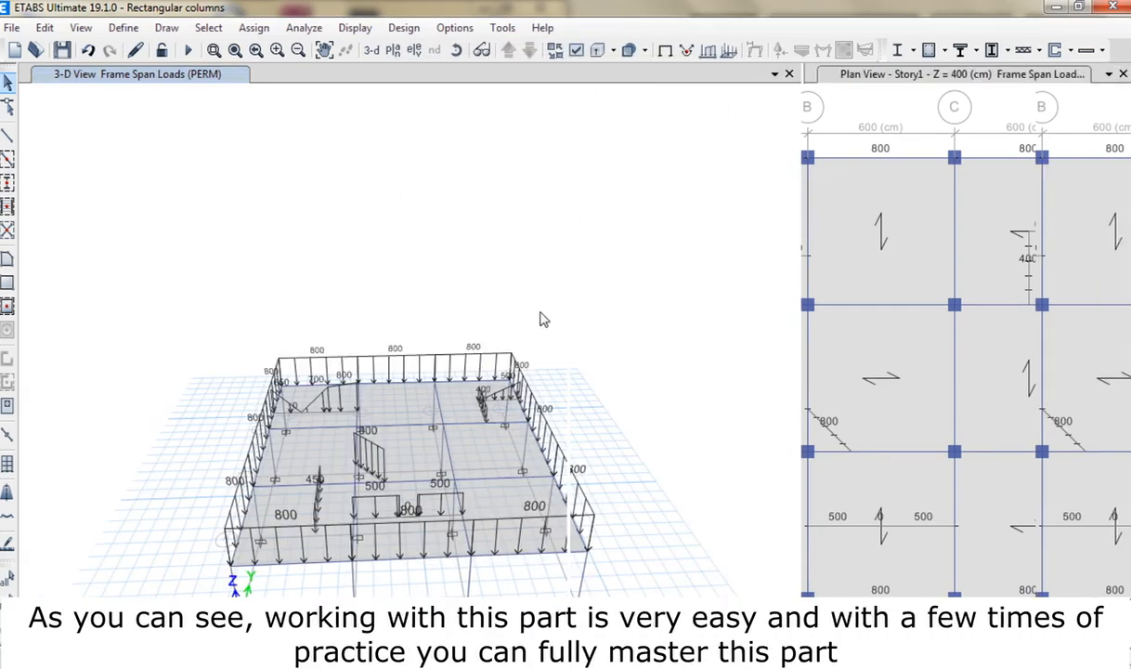
{"action": "scroll", "coordinate": [543, 304], "scroll_direction": "up", "scroll_amount": 5}
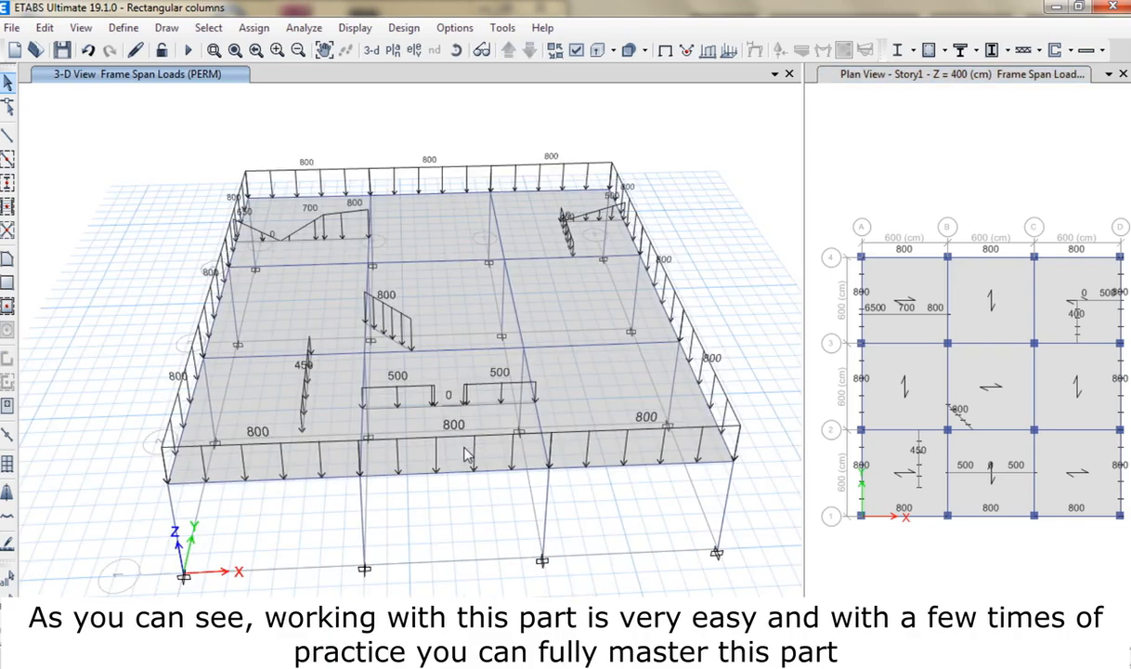
{"action": "middle_click_drag", "start_coordinate": [467, 453], "coordinate": [488, 429], "text": "shift"}
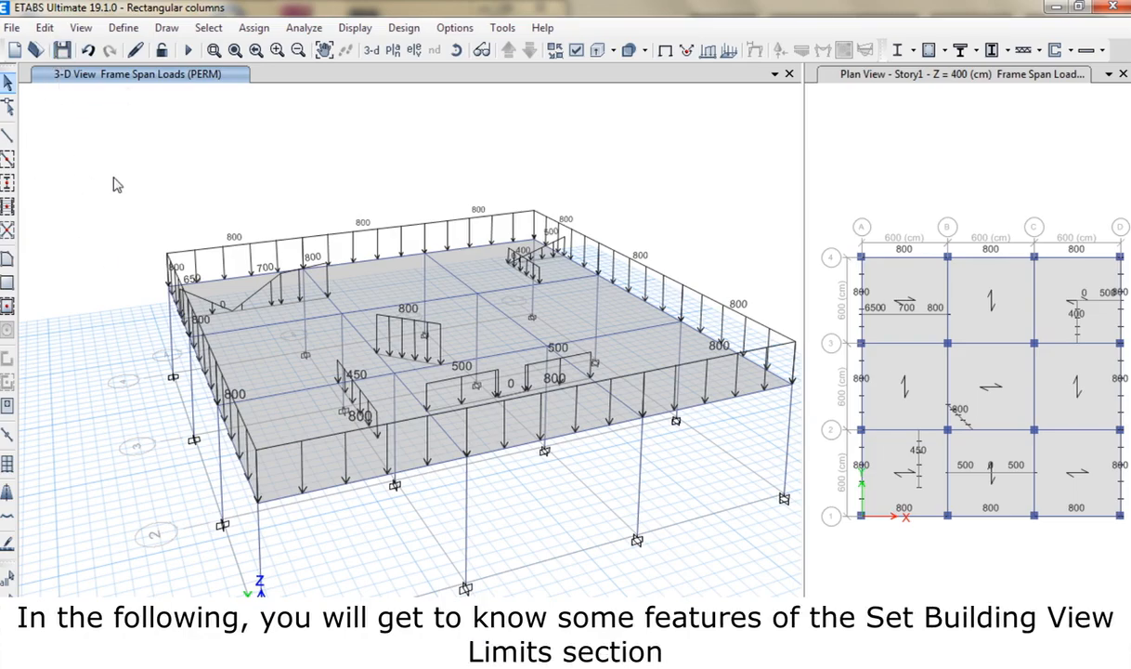
- Set the building view limits of the 3-D view to Story3 as top story and examine the displayed floors
{"action": "left_click", "coordinate": [81, 28]}
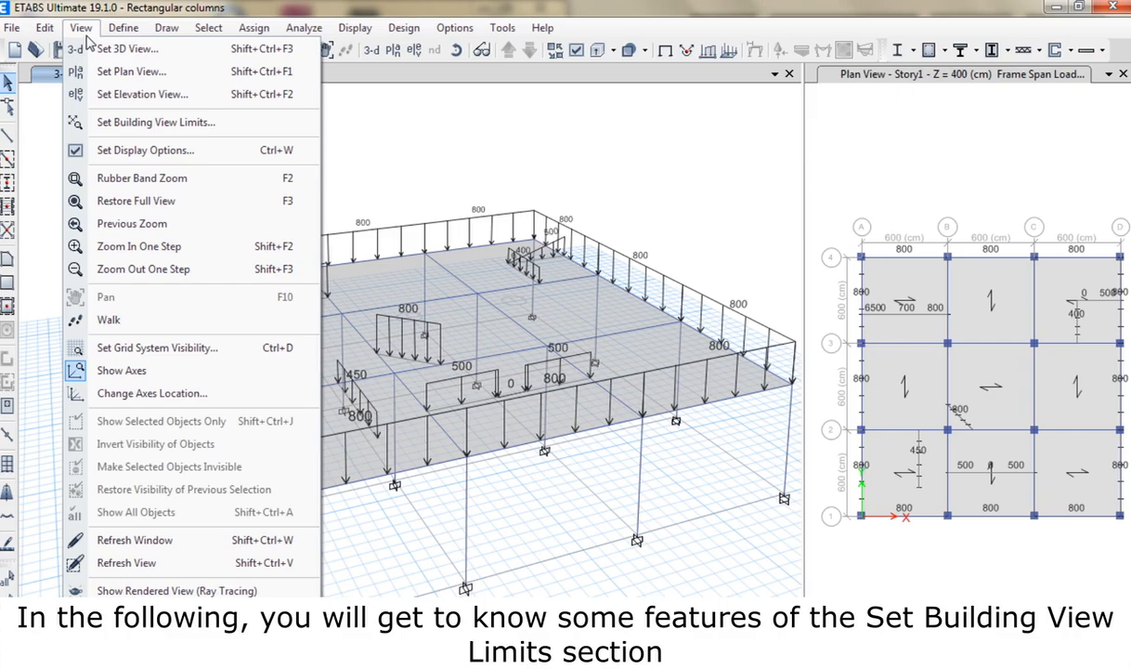
{"action": "left_click", "coordinate": [105, 124]}
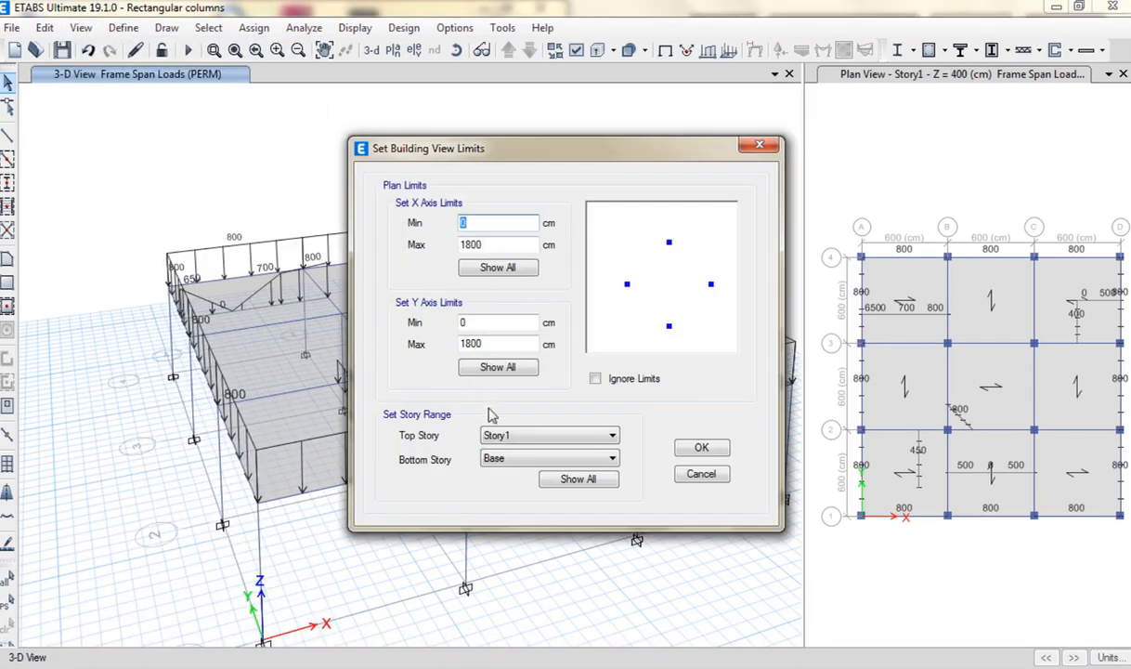
{"action": "left_click", "coordinate": [506, 435]}
{"action": "left_click", "coordinate": [492, 470]}
{"action": "left_click", "coordinate": [699, 449]}
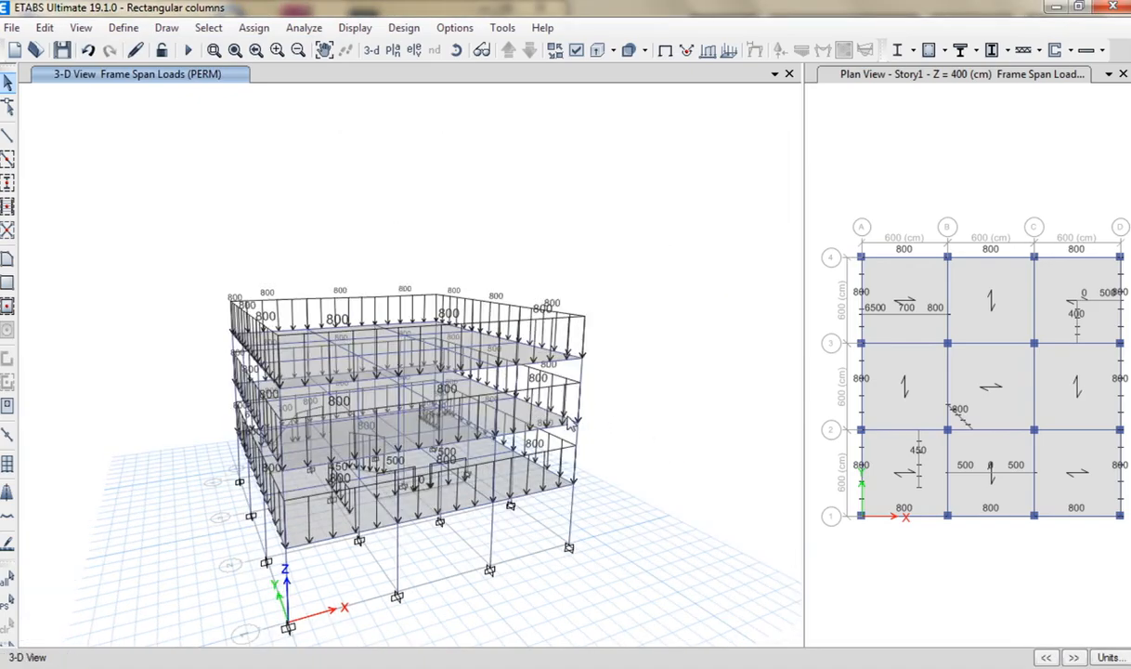
{"action": "mouse_move", "coordinate": [549, 436]}
{"action": "middle_mouse_down", "text": "shift"}
{"action": "mouse_move", "coordinate": [526, 433]}
{"action": "mouse_move", "coordinate": [492, 394]}
{"action": "middle_mouse_up", "text": "shift"}
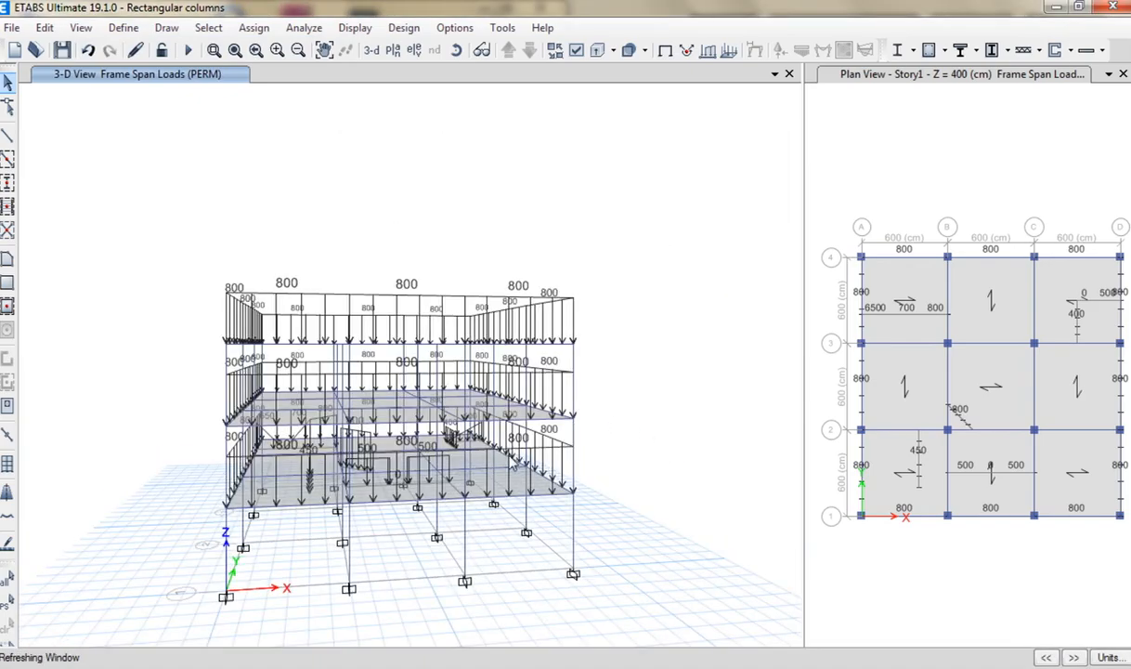
{"action": "mouse_move", "coordinate": [488, 455]}
{"action": "middle_mouse_down", "text": "shift"}
{"action": "mouse_move", "coordinate": [412, 458]}
{"action": "mouse_move", "coordinate": [400, 483]}
{"action": "mouse_move", "coordinate": [388, 461]}
{"action": "mouse_move", "coordinate": [444, 462]}
{"action": "mouse_move", "coordinate": [439, 495]}
{"action": "mouse_move", "coordinate": [473, 504]}
{"action": "mouse_move", "coordinate": [472, 516]}
{"action": "middle_mouse_up", "text": "shift"}
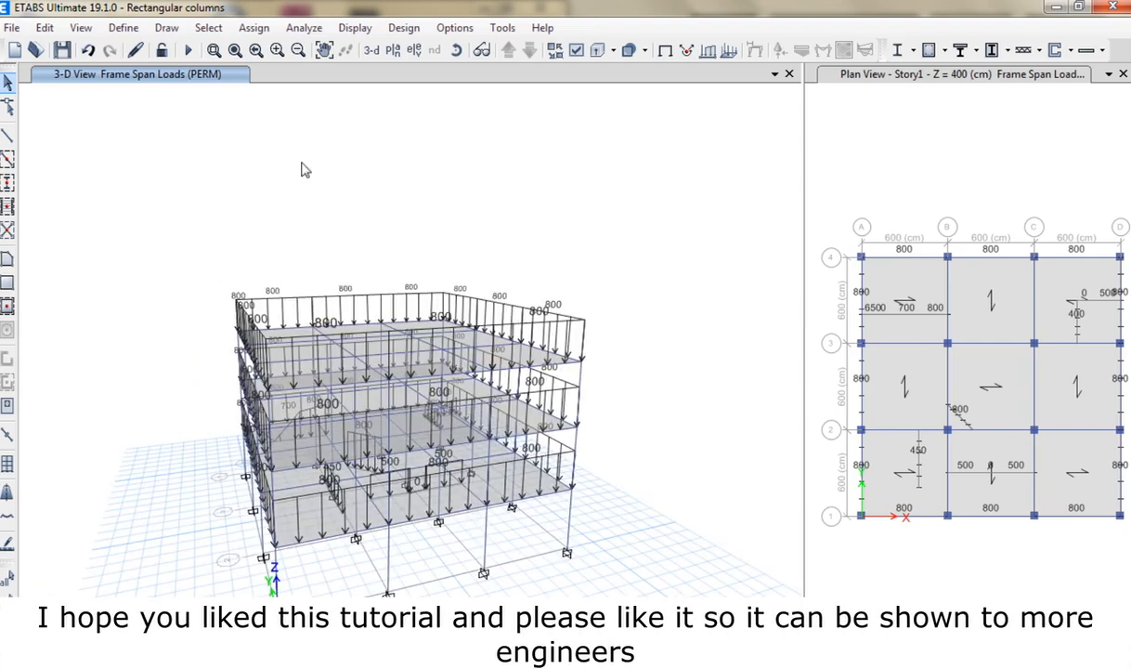
- Extend the building view limits to Story6 as top story, keeping Base as bottom story
{"action": "left_click", "coordinate": [169, 28]}
{"action": "left_click", "coordinate": [80, 29]}
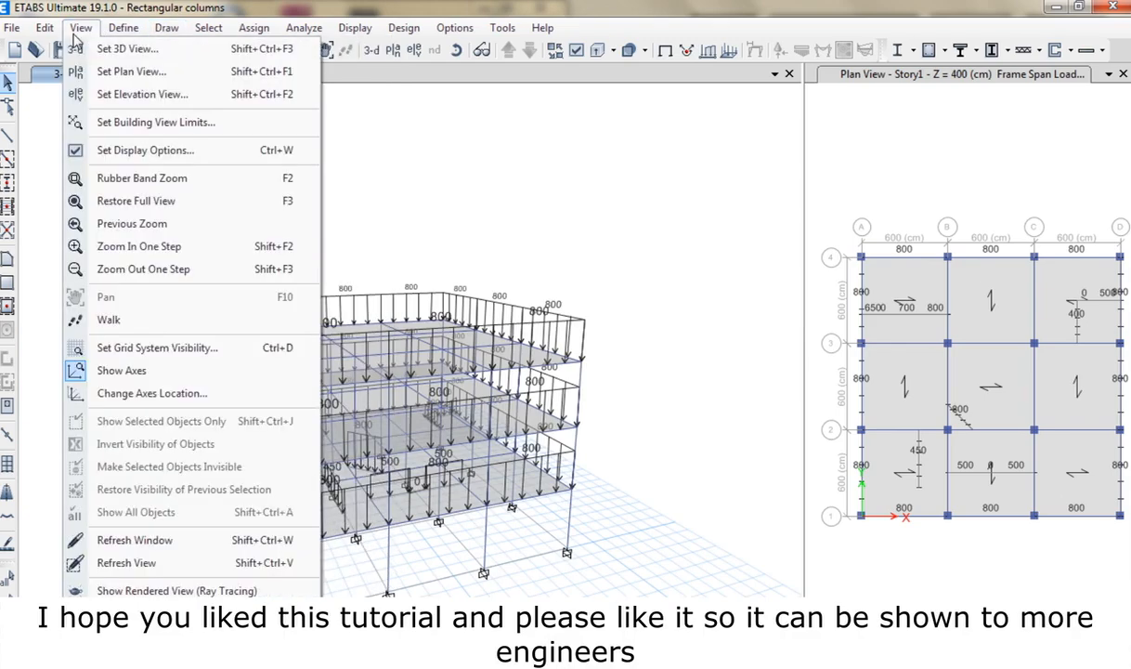
{"action": "left_click", "coordinate": [102, 122]}
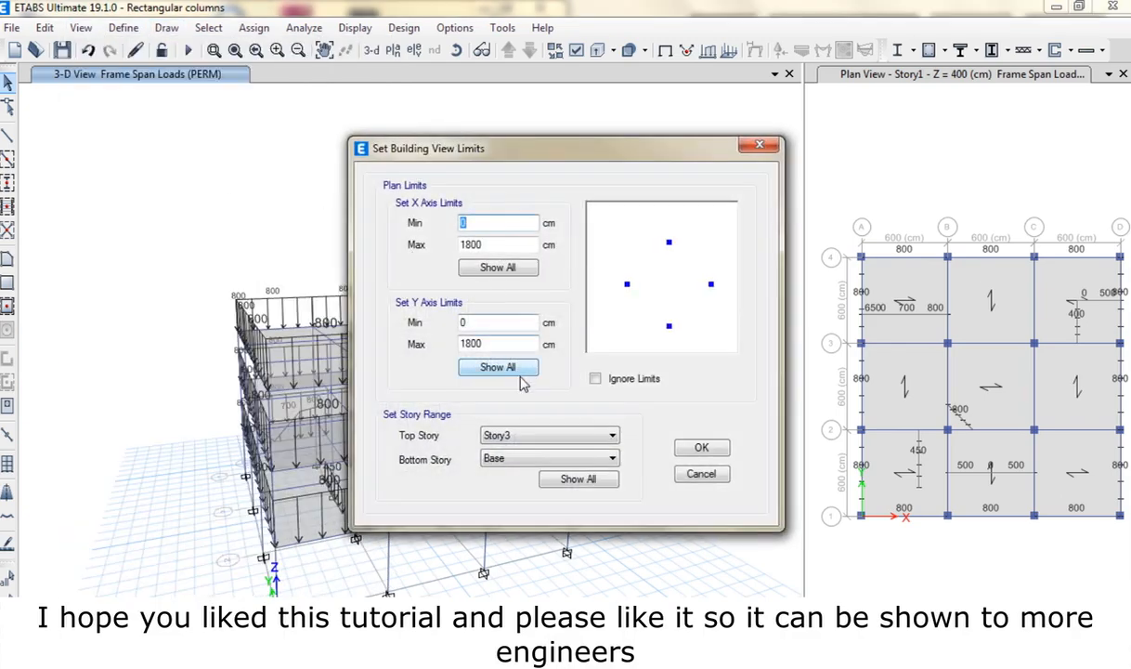
{"action": "left_click", "coordinate": [557, 434]}
{"action": "left_click", "coordinate": [502, 448]}
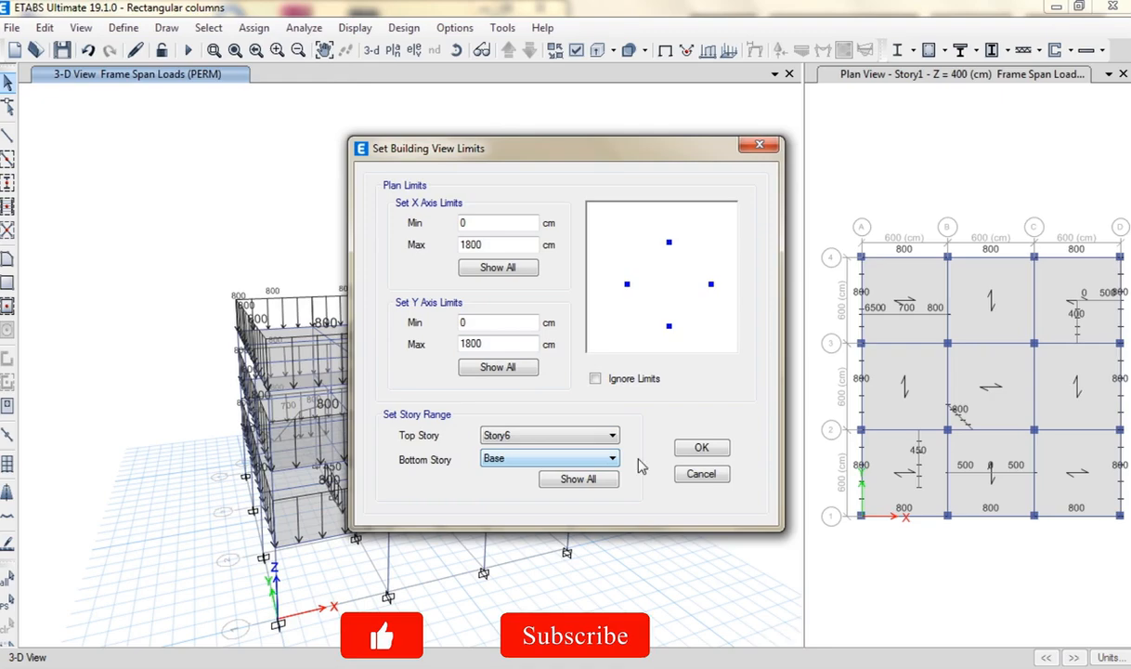
{"action": "left_click", "coordinate": [699, 448]}
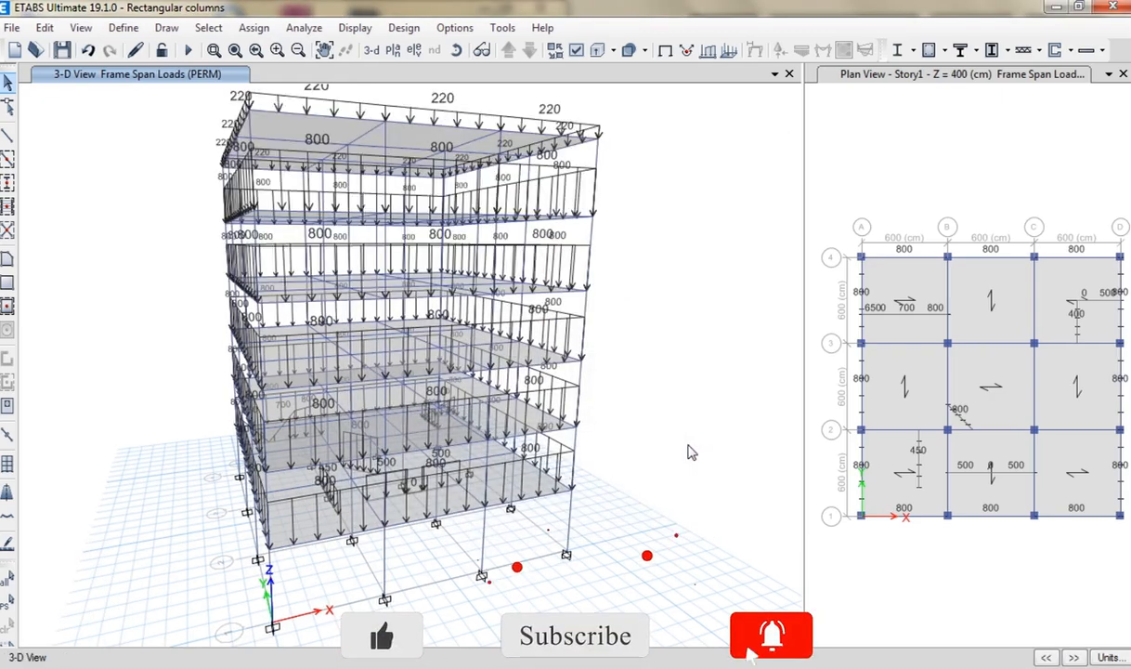
- Restrict the building view limits to Story2 as top story and Story1 as bottom story
{"action": "left_click", "coordinate": [81, 27]}
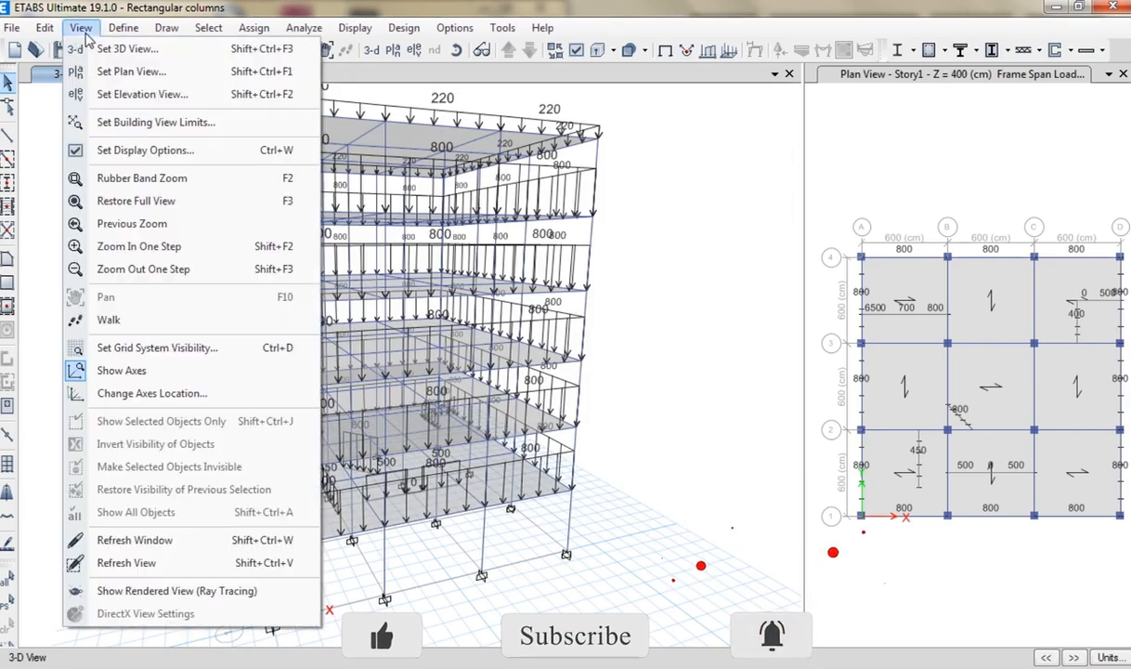
{"action": "left_click", "coordinate": [141, 123]}
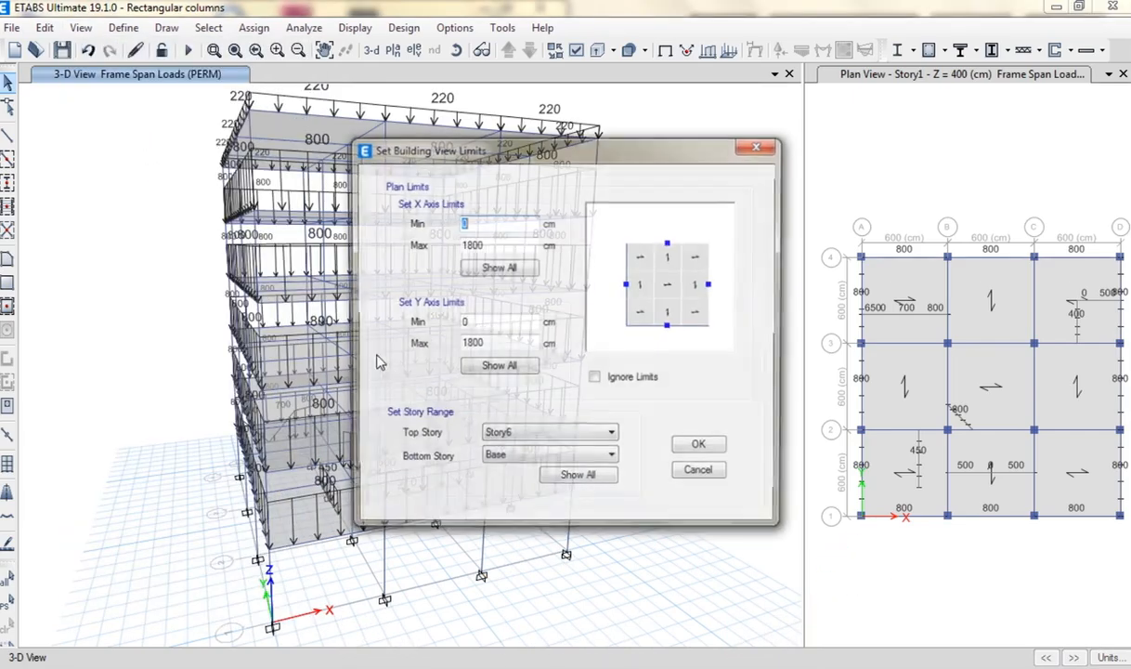
{"action": "left_click", "coordinate": [504, 437]}
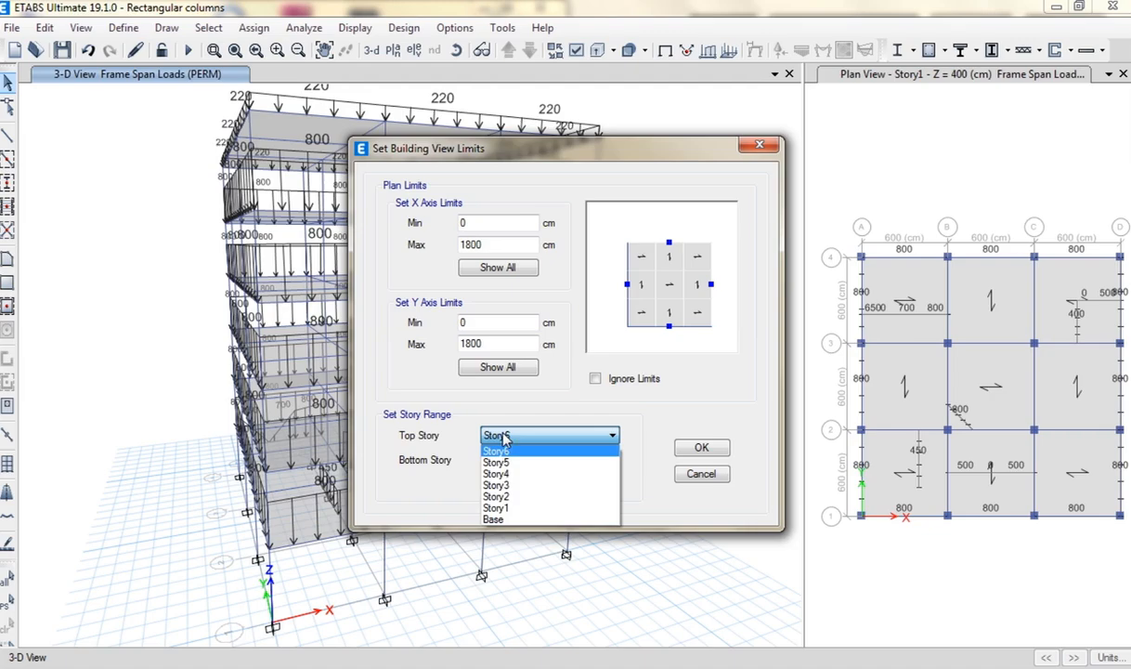
{"action": "left_click", "coordinate": [511, 499]}
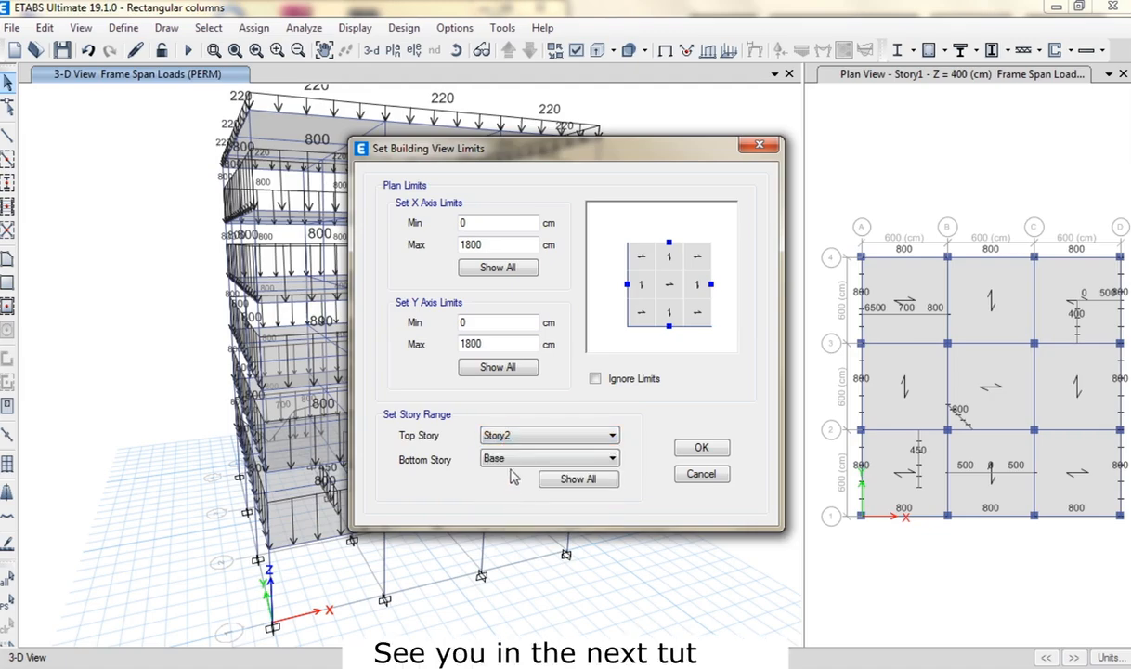
{"action": "left_click", "coordinate": [512, 461]}
{"action": "left_click", "coordinate": [514, 530]}
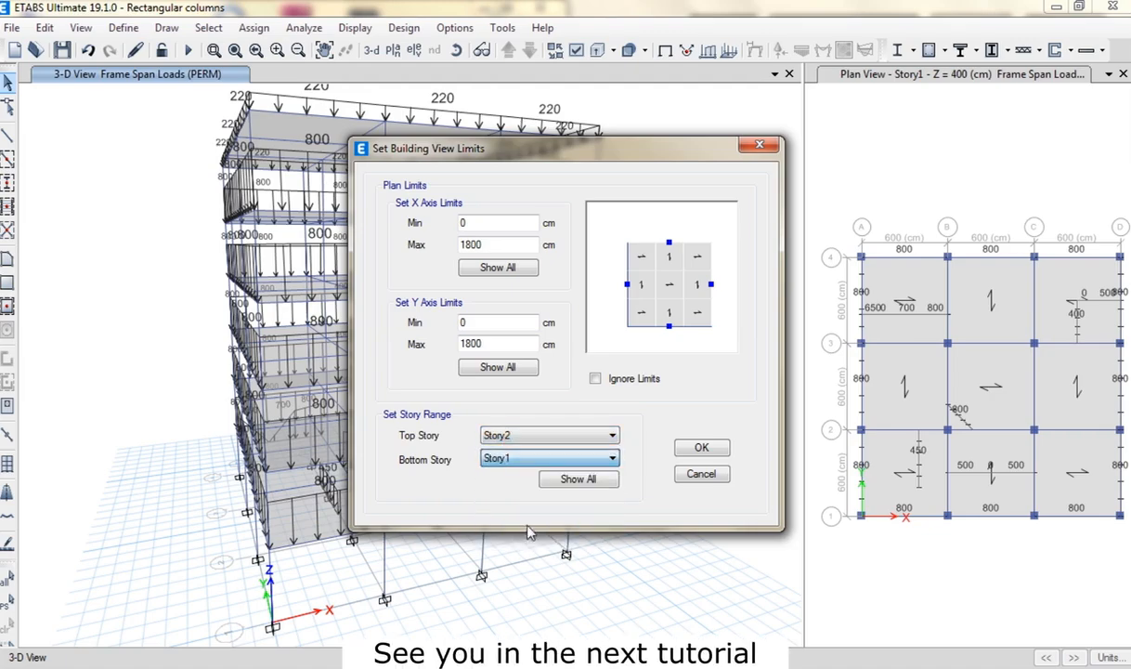
{"action": "left_click", "coordinate": [684, 449]}
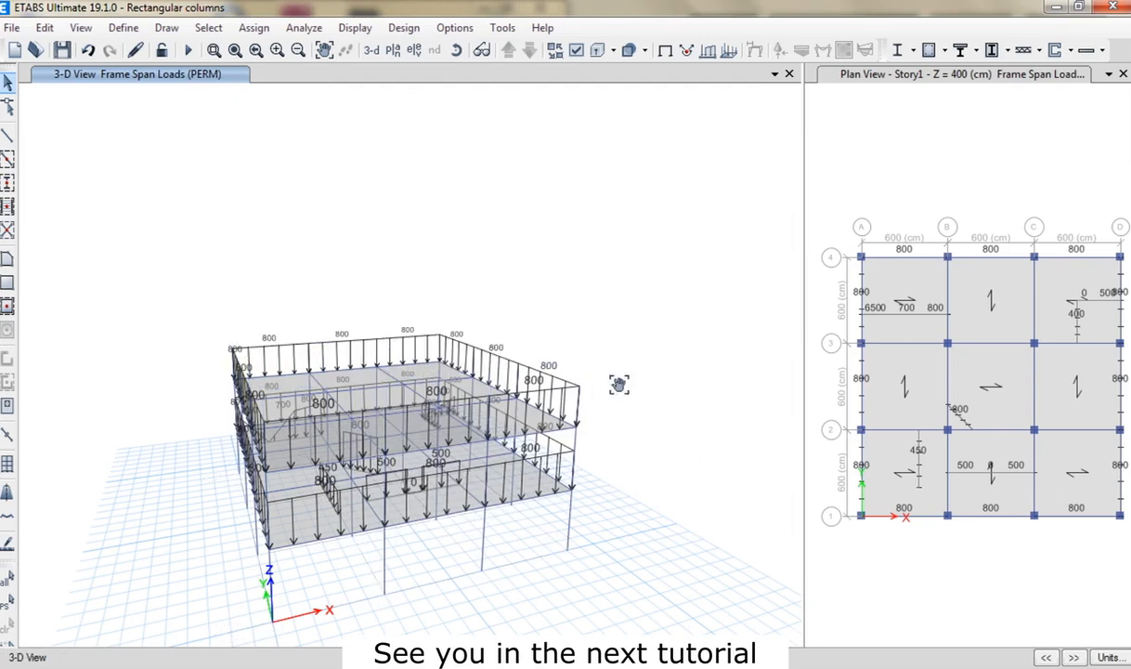
{"action": "middle_click_drag", "start_coordinate": [620, 385], "coordinate": [638, 330]}
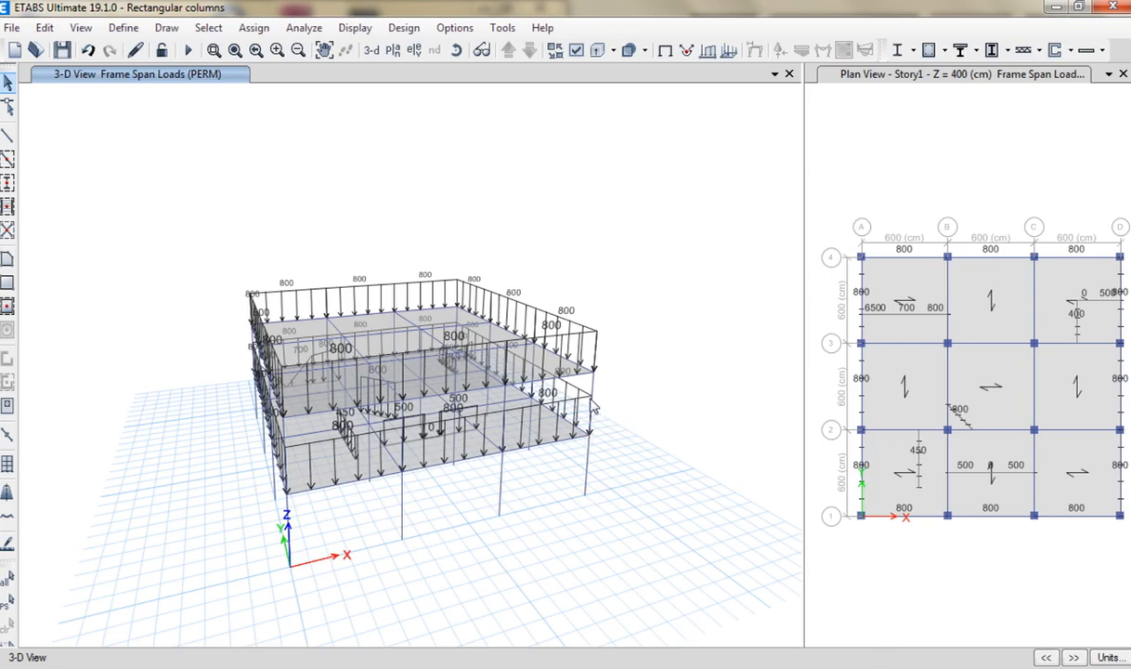
- Set the building view limits to Story1 as top story and Base as bottom story
{"action": "left_click", "coordinate": [81, 28]}
{"action": "left_click", "coordinate": [139, 122]}
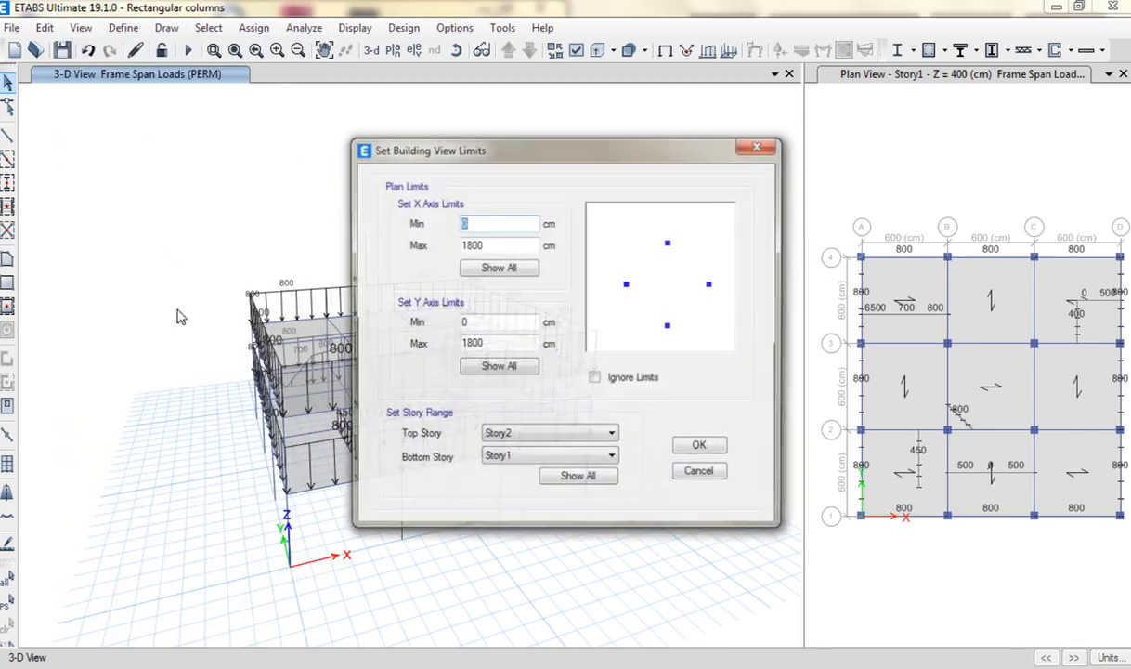
{"action": "left_click", "coordinate": [517, 438]}
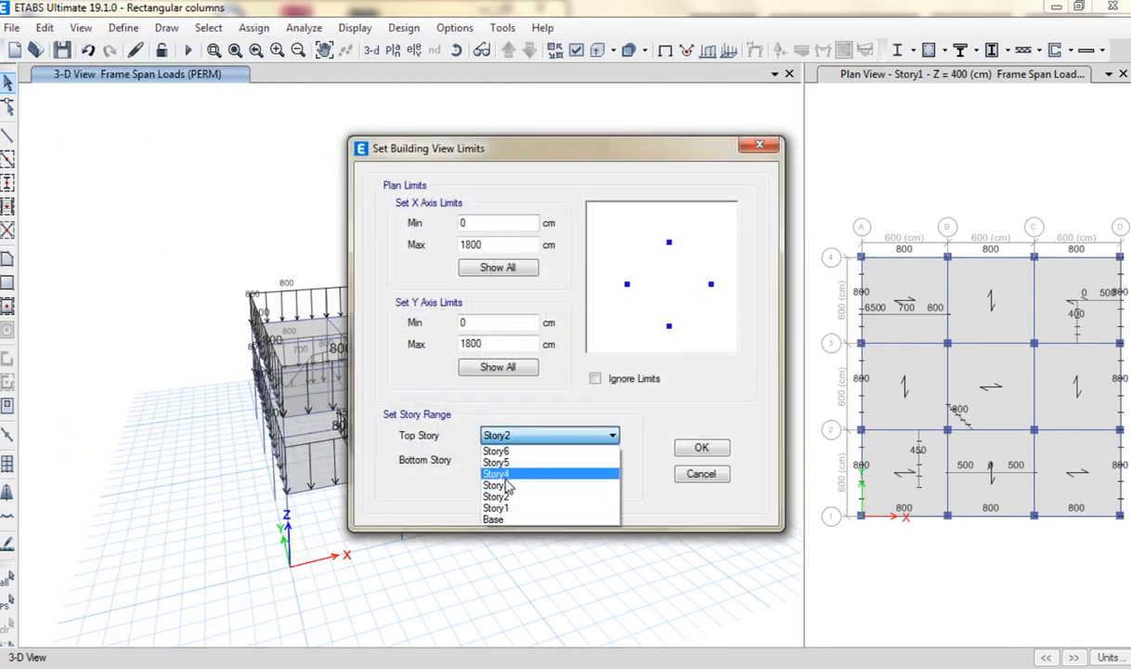
{"action": "left_click", "coordinate": [486, 438]}
{"action": "left_click", "coordinate": [502, 439]}
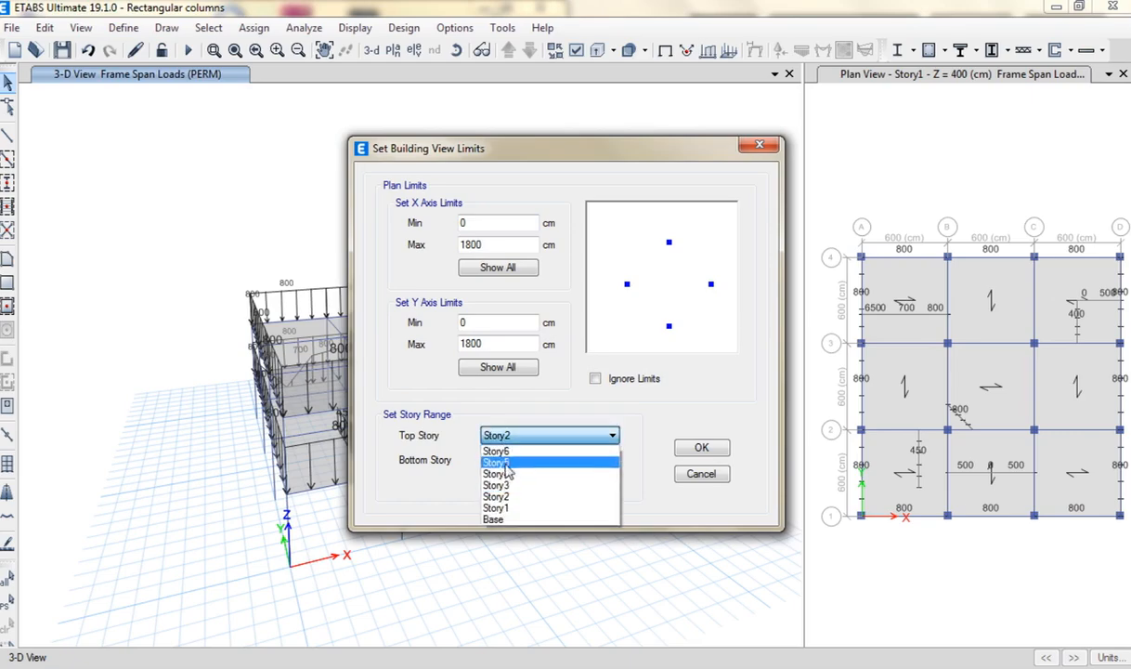
{"action": "left_click", "coordinate": [505, 507]}
{"action": "left_click", "coordinate": [512, 458]}
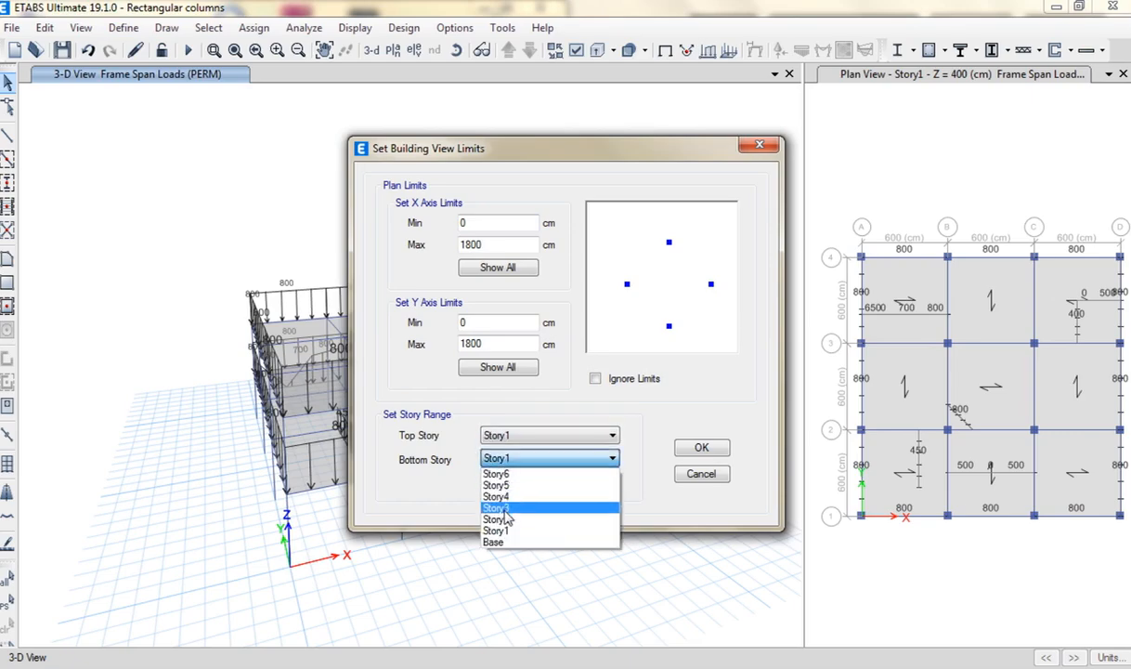
{"action": "left_click", "coordinate": [500, 542]}
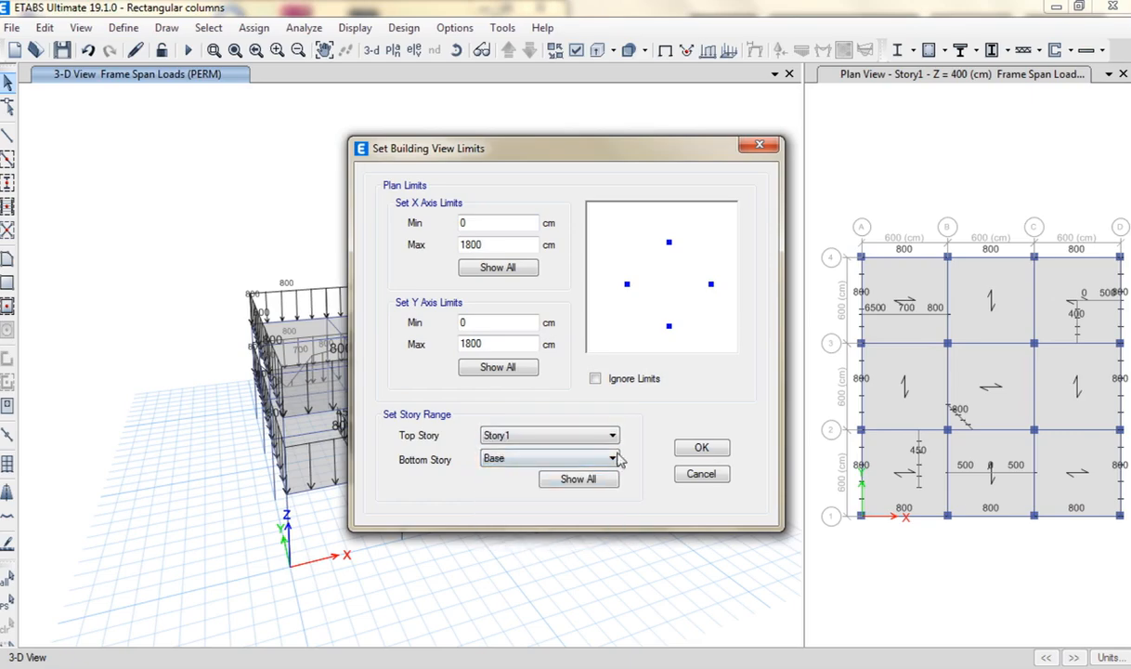
{"action": "left_click", "coordinate": [681, 449]}
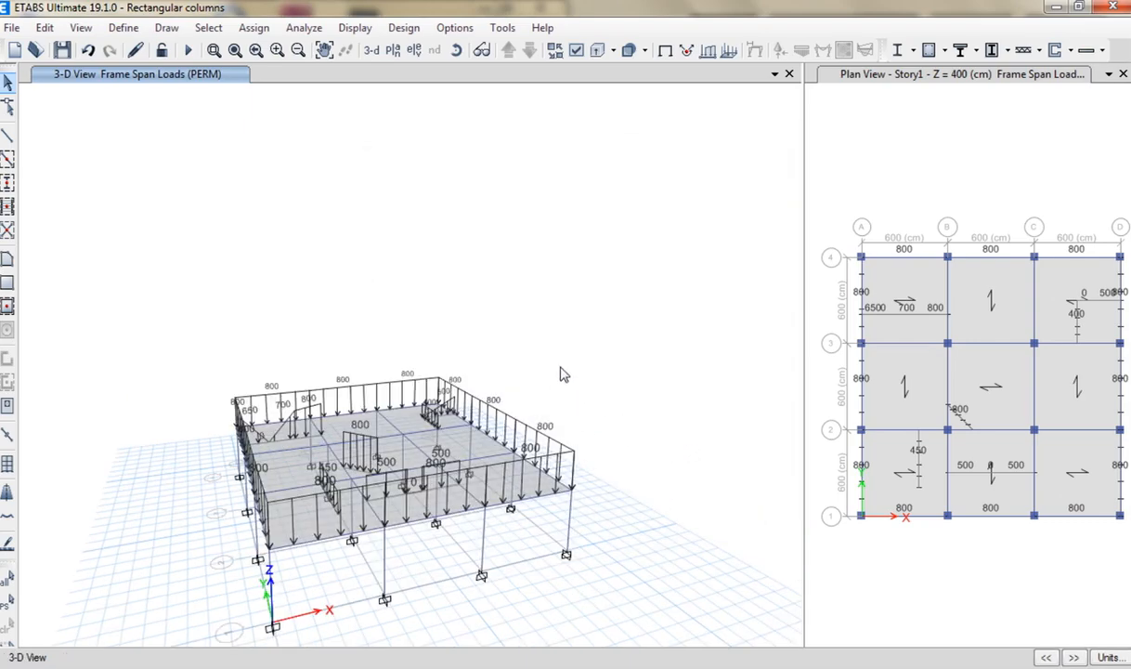
- Frame the loaded Story1 floor closely in the 3-D view and save the model
{"action": "scroll", "coordinate": [351, 472], "scroll_direction": "up", "scroll_amount": 3}
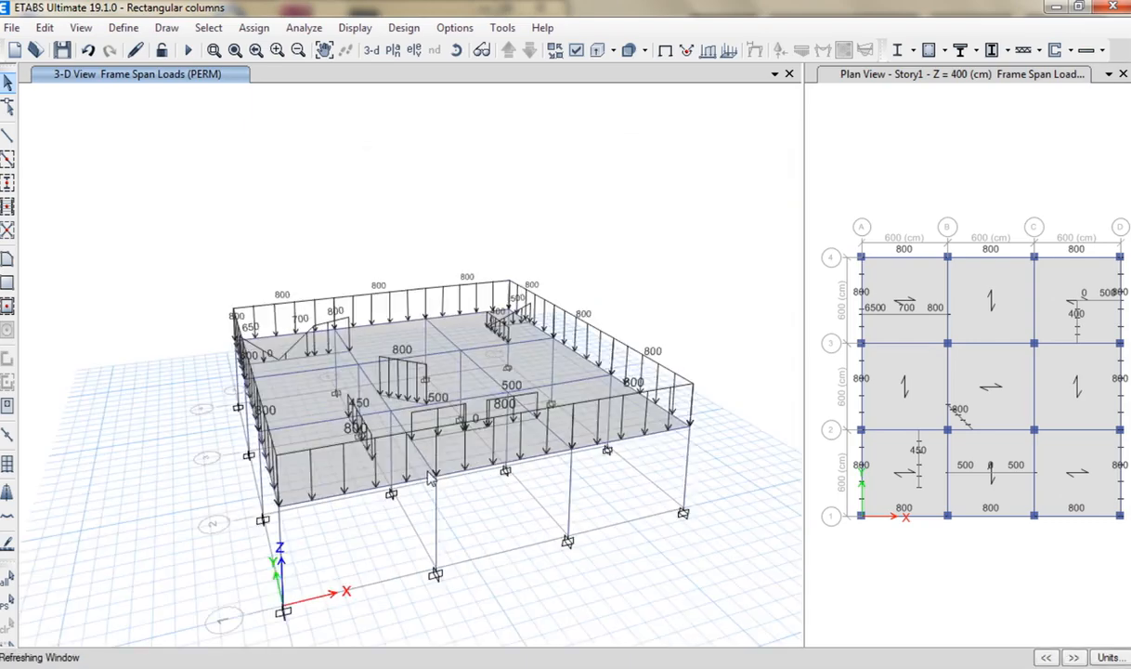
{"action": "scroll", "coordinate": [429, 475], "scroll_direction": "up", "scroll_amount": 4}
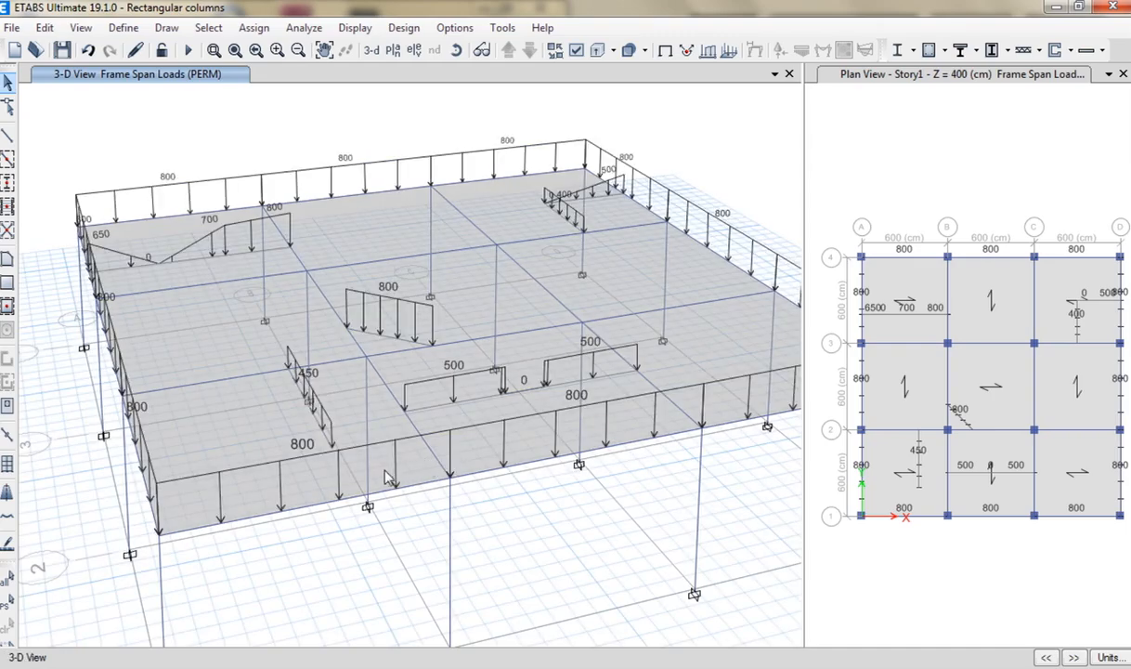
{"action": "middle_click_drag", "start_coordinate": [383, 471], "coordinate": [348, 468]}
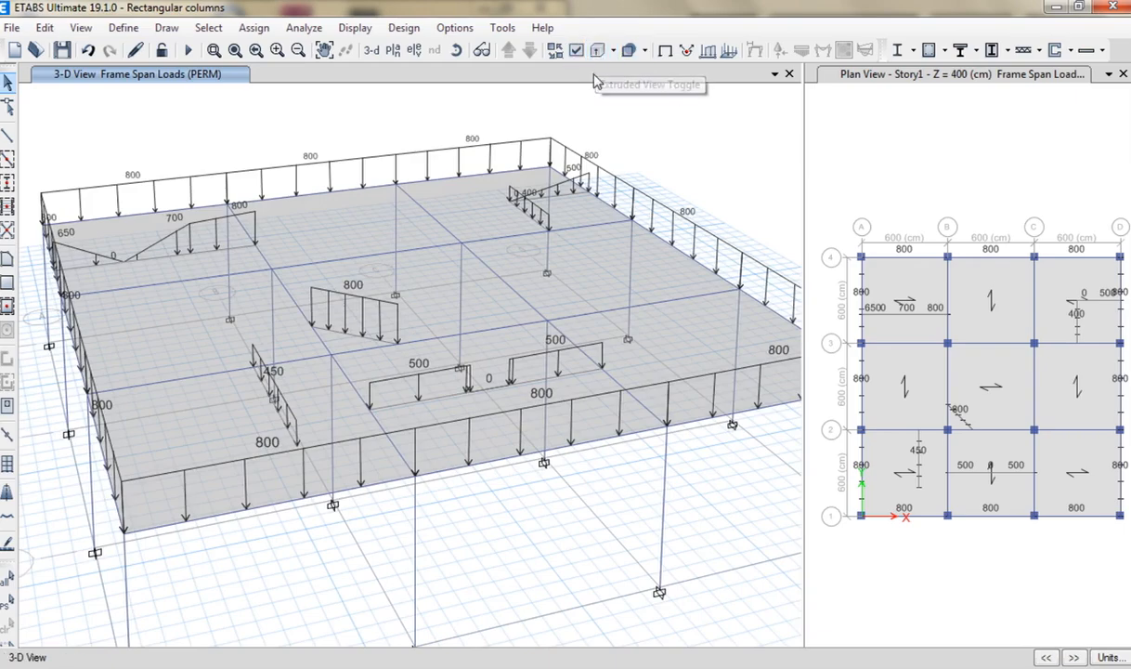
{"action": "left_click", "coordinate": [62, 51]}
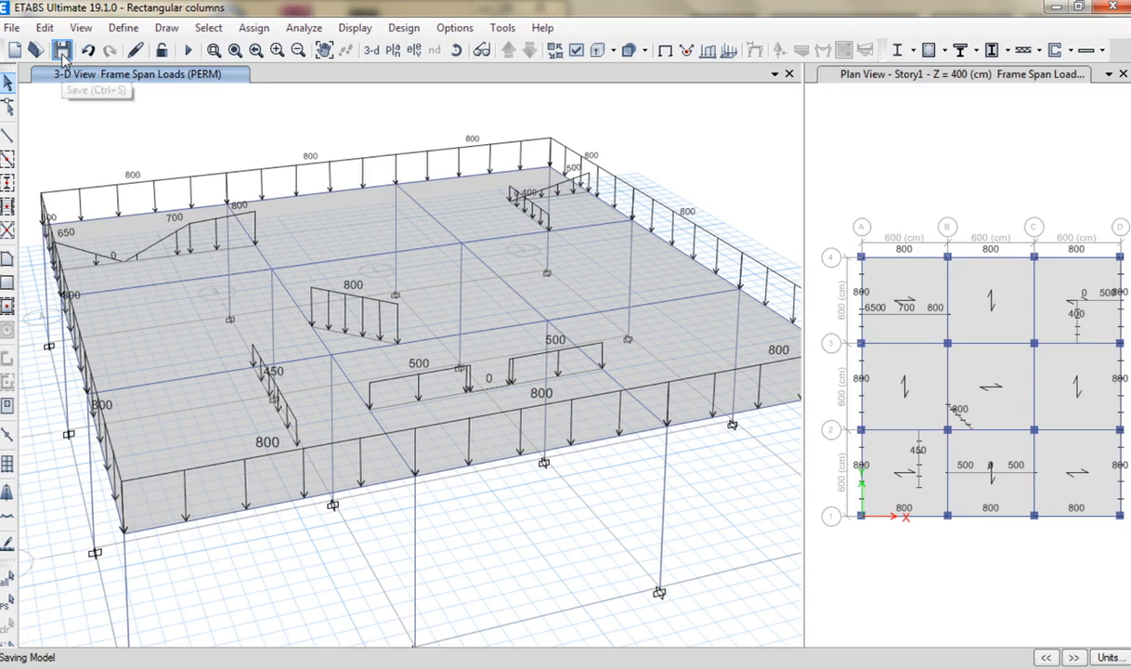